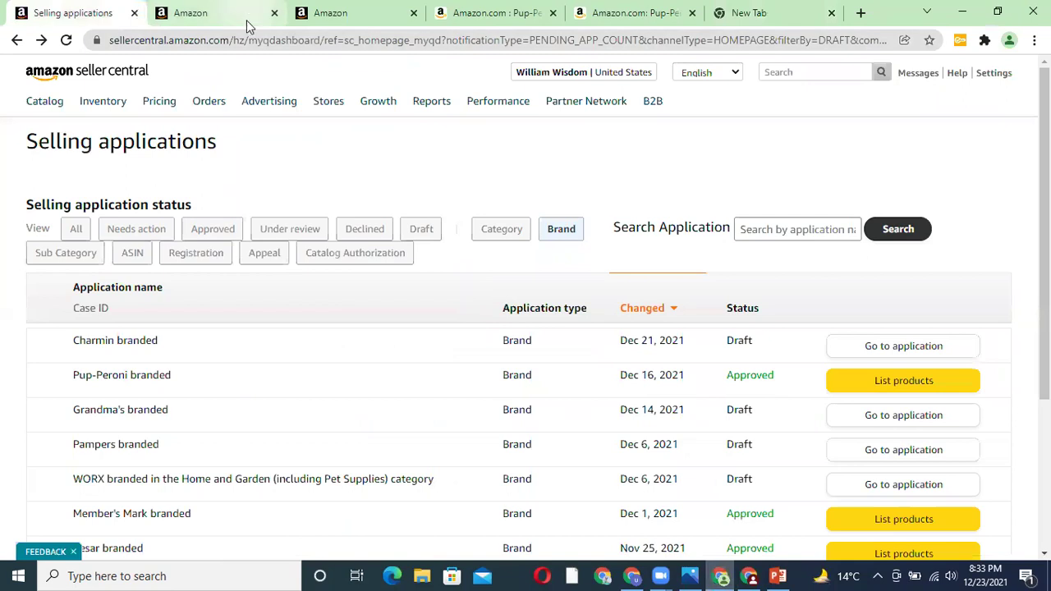
# Step: Look over the Pup-Peroni branded search results on Amazon and open the Best Sellers page from there
pyautogui.click(595, 9)
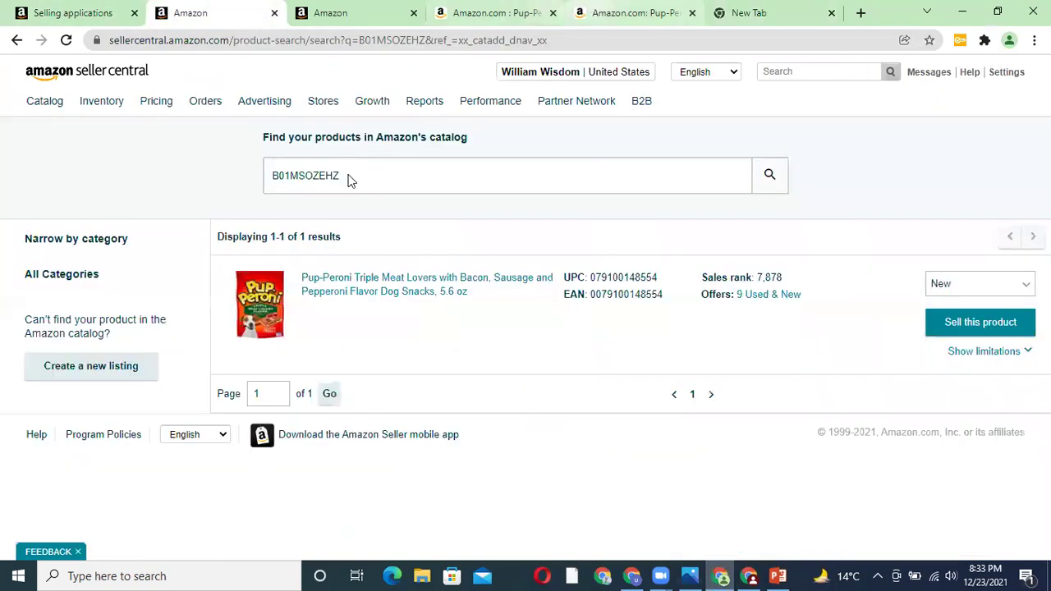
pyautogui.click(491, 8)
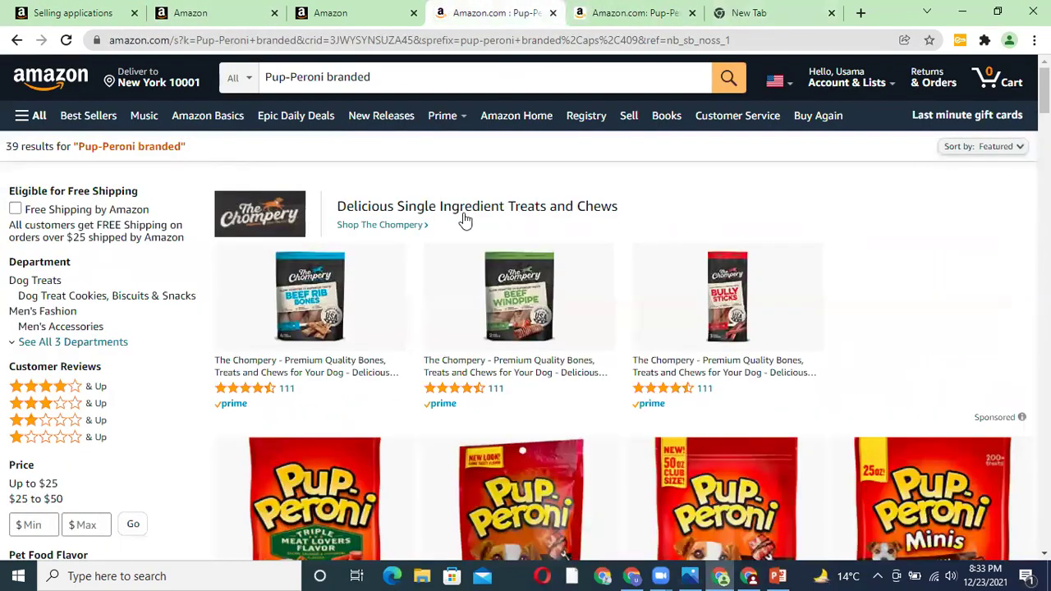
pyautogui.scroll(-1, 27, 344)
pyautogui.scroll(-3, 65, 361)
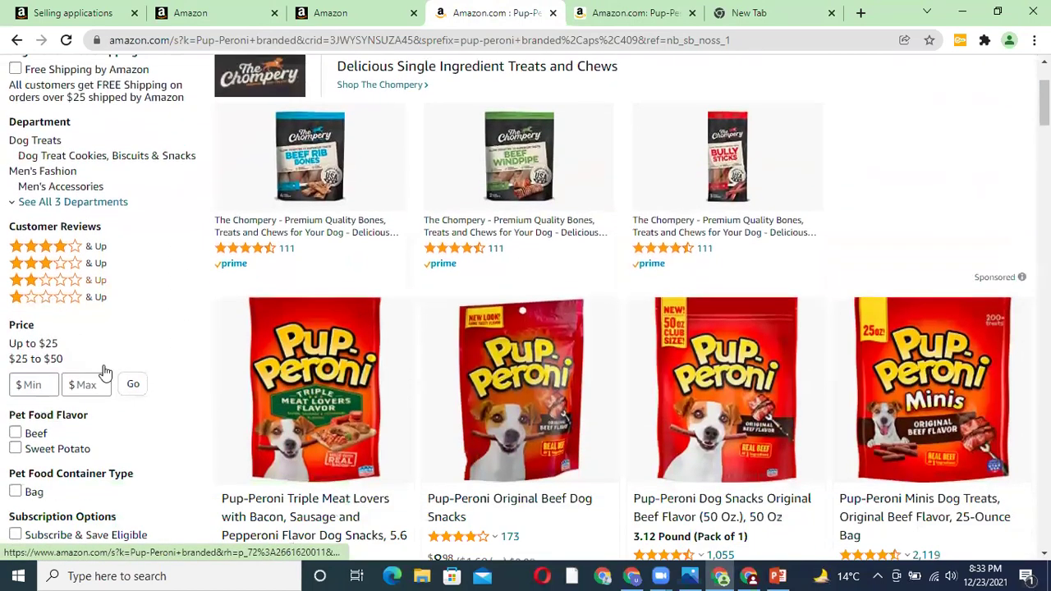
pyautogui.scroll(4, 90, 164)
pyautogui.click(88, 115)
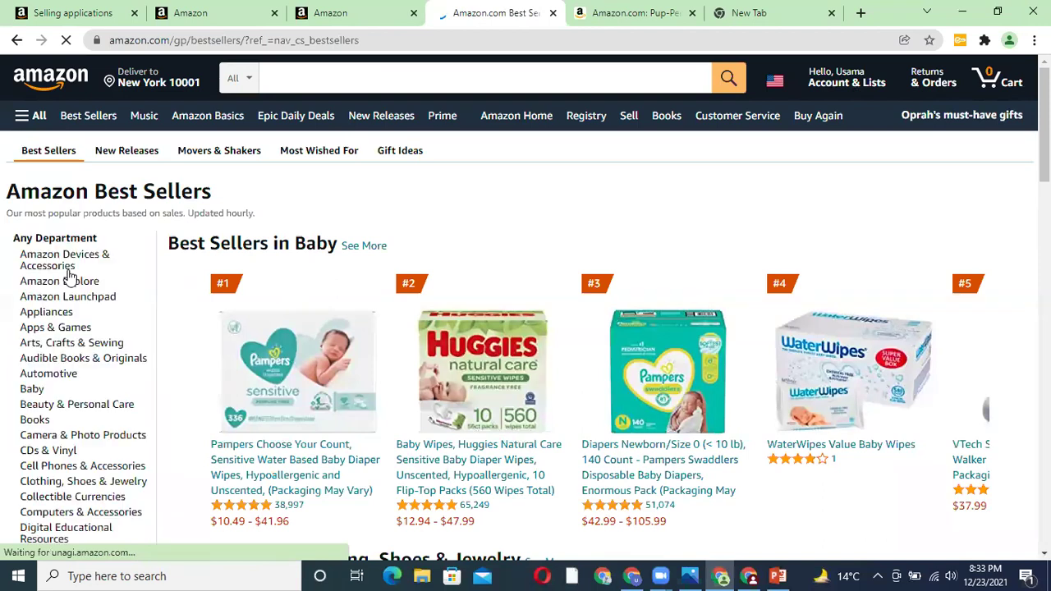
# Step: Open the Grocery & Gourmet Food best sellers list in a new tab and switch to it
pyautogui.scroll(-2, 77, 329)
pyautogui.scroll(-2, 69, 352)
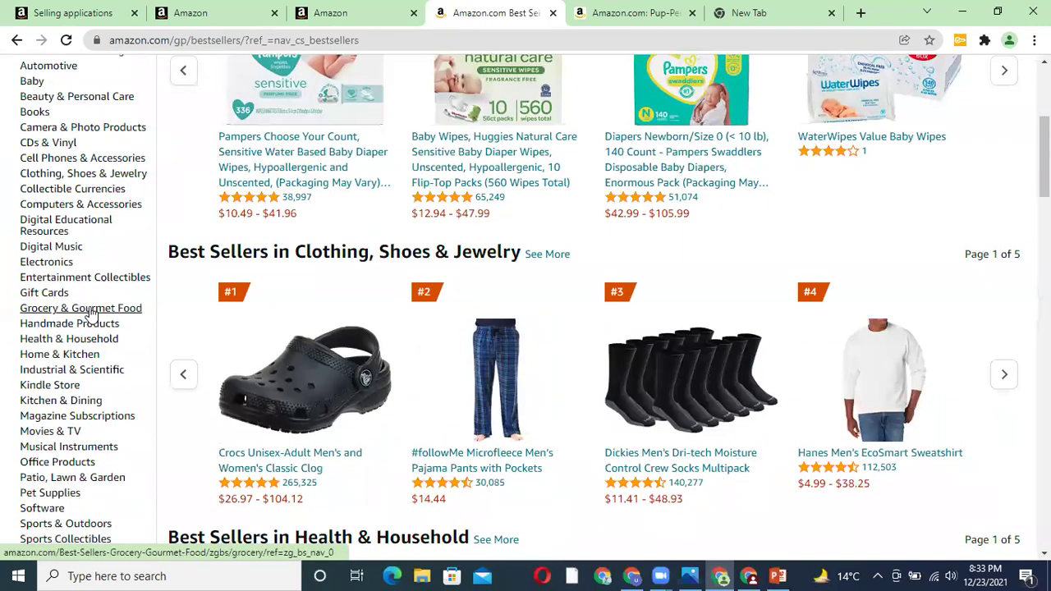
pyautogui.rightClick(92, 313)
pyautogui.click(136, 320)
pyautogui.click(542, 12)
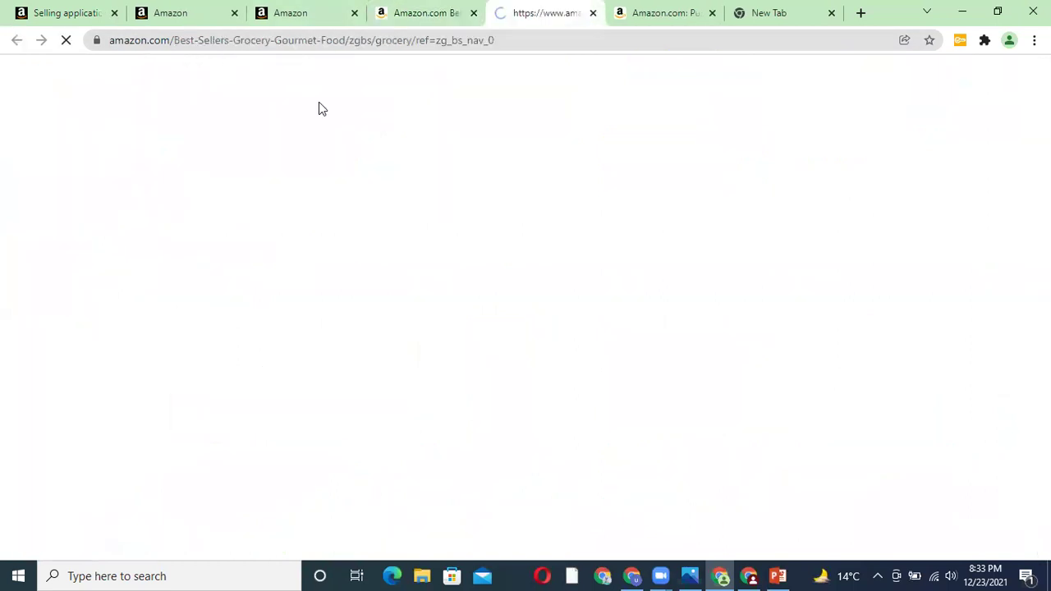
# Step: Open the Sparkling Ice Black Cherry and Monster Energy Ultra Sunrise best sellers in separate new tabs
pyautogui.scroll(-2, 217, 210)
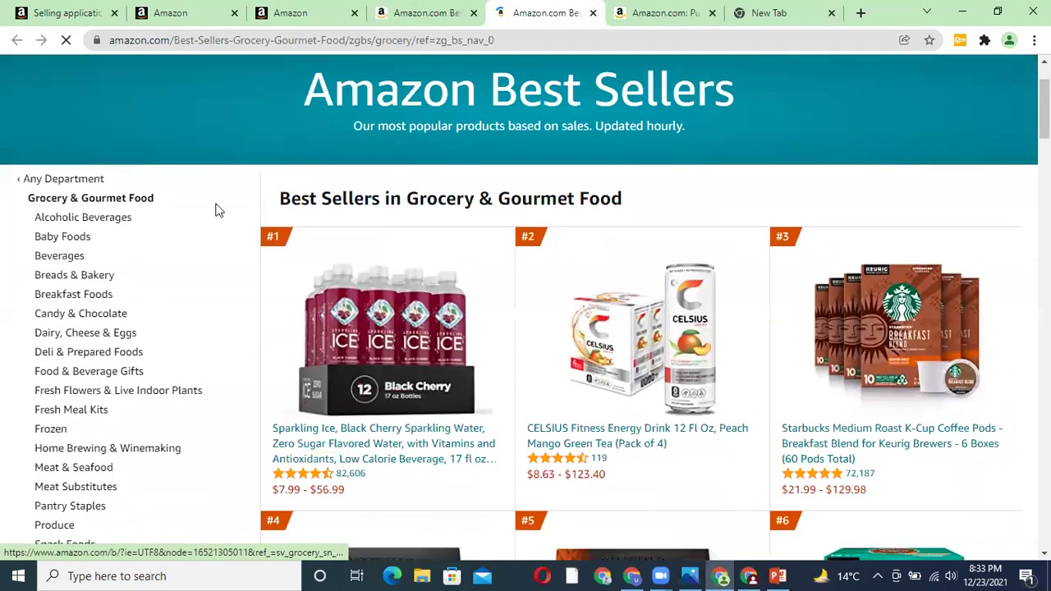
pyautogui.scroll(-4, 343, 191)
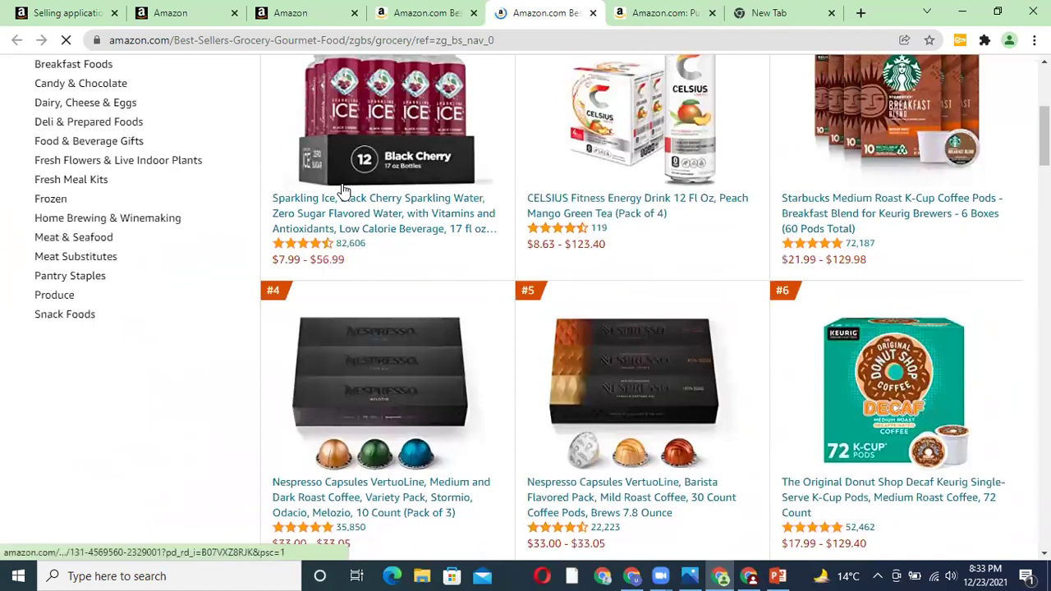
pyautogui.rightClick(362, 193)
pyautogui.click(386, 195)
pyautogui.scroll(-3, 485, 227)
pyautogui.scroll(-3, 421, 257)
pyautogui.rightClick(448, 312)
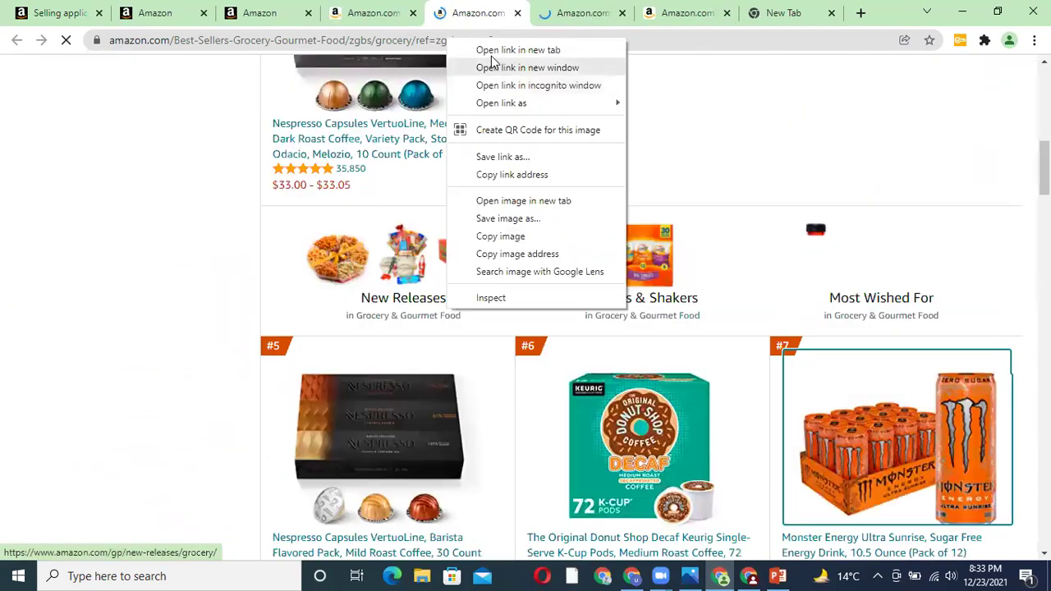
pyautogui.click(492, 56)
# Step: Open the Frito-Lay Fiery Mix variety pack and one more product further down the grocery best sellers in new tabs
pyautogui.scroll(-2, 469, 422)
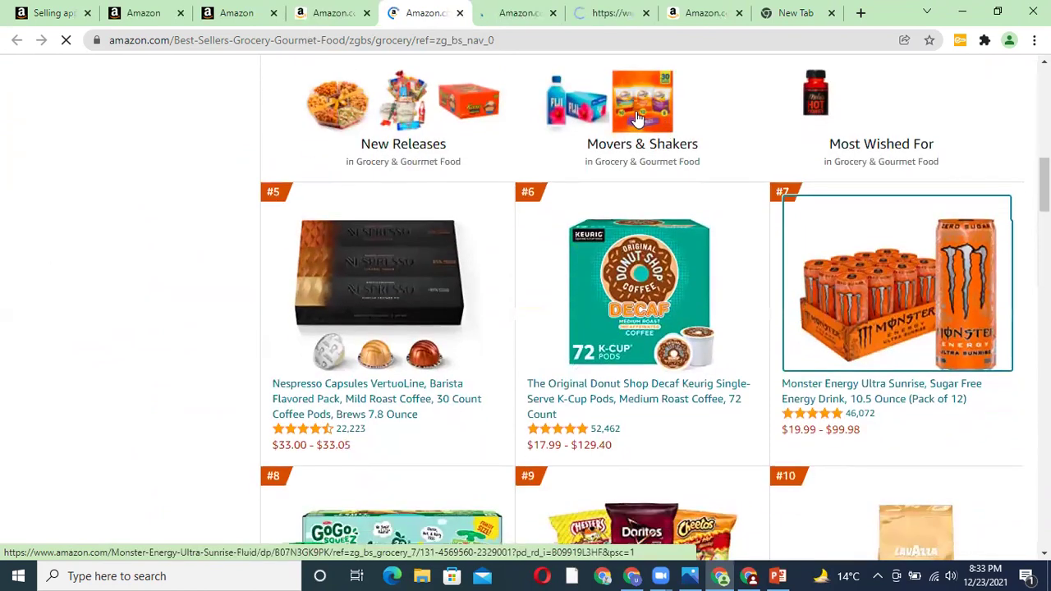
pyautogui.scroll(-1, 646, 291)
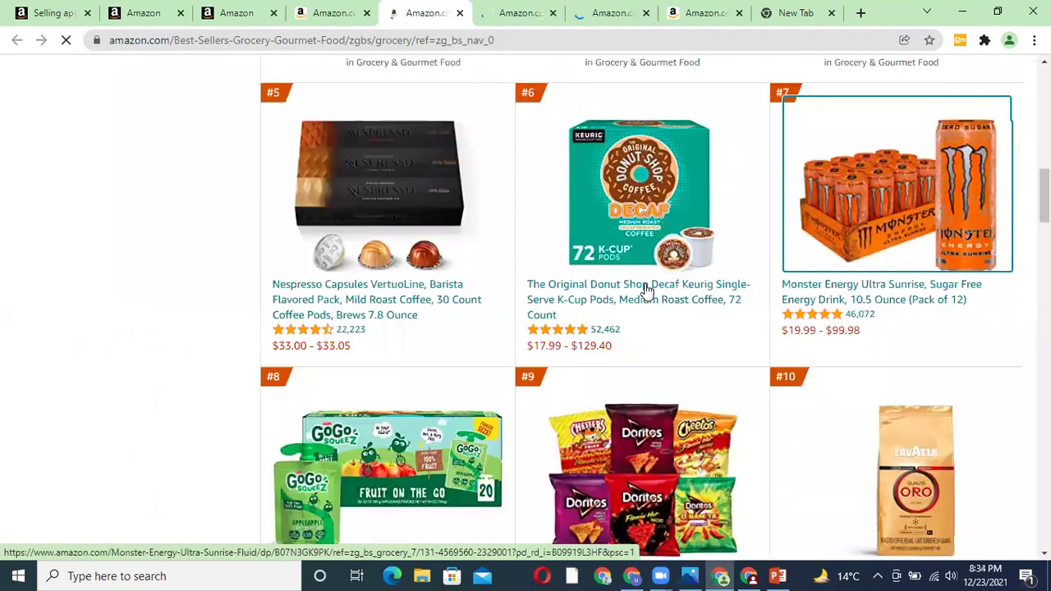
pyautogui.scroll(-2, 646, 291)
pyautogui.rightClick(649, 289)
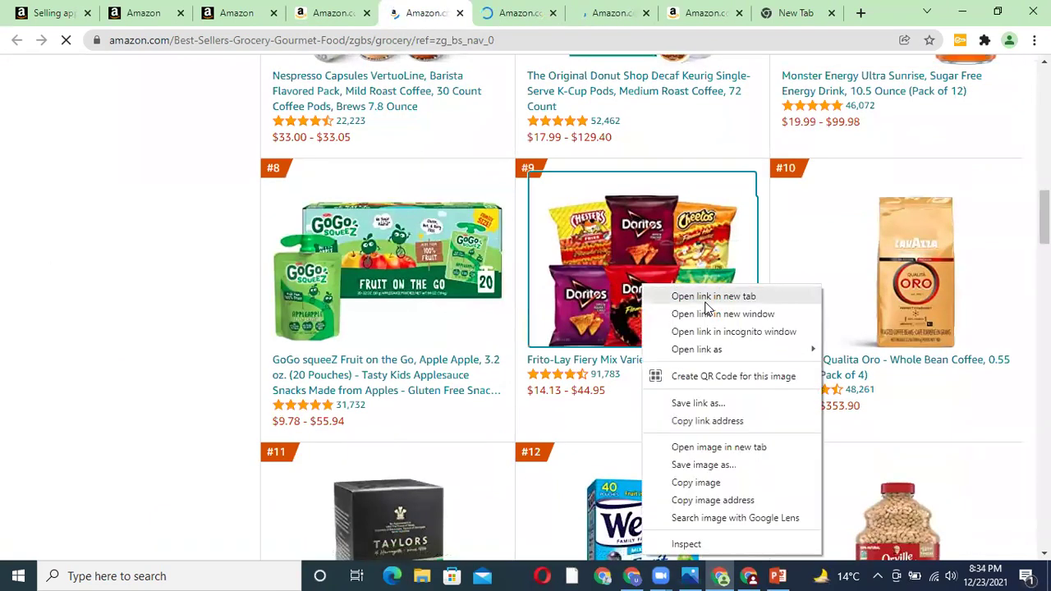
pyautogui.click(704, 302)
pyautogui.scroll(-5, 775, 312)
pyautogui.rightClick(898, 353)
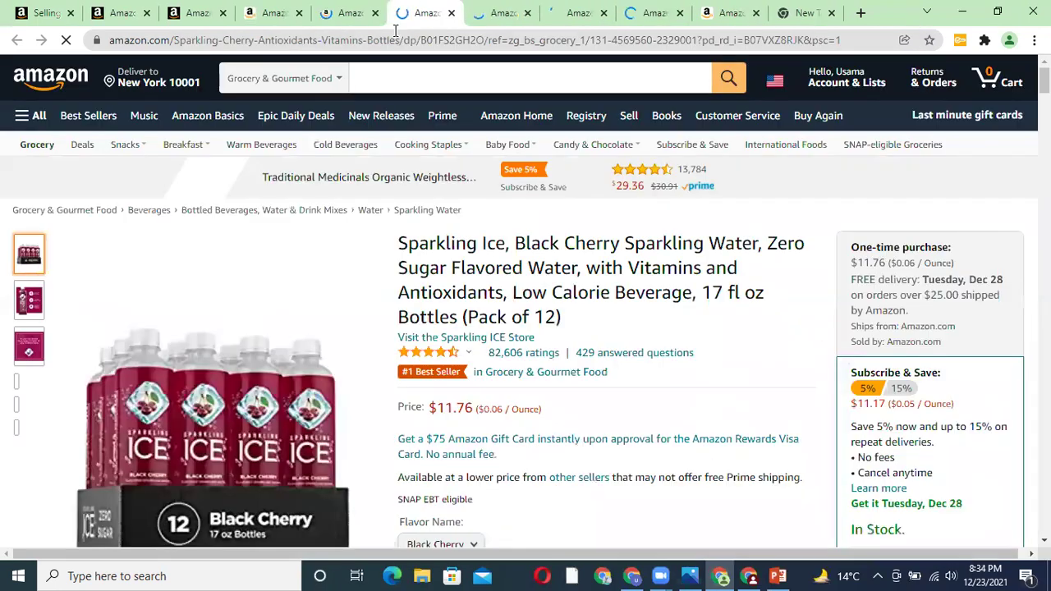
# Step: Copy the ASIN B01FS2GH2O from the web address of the Sparkling Ice Black Cherry product page
pyautogui.click(419, 12)
pyautogui.click(446, 37)
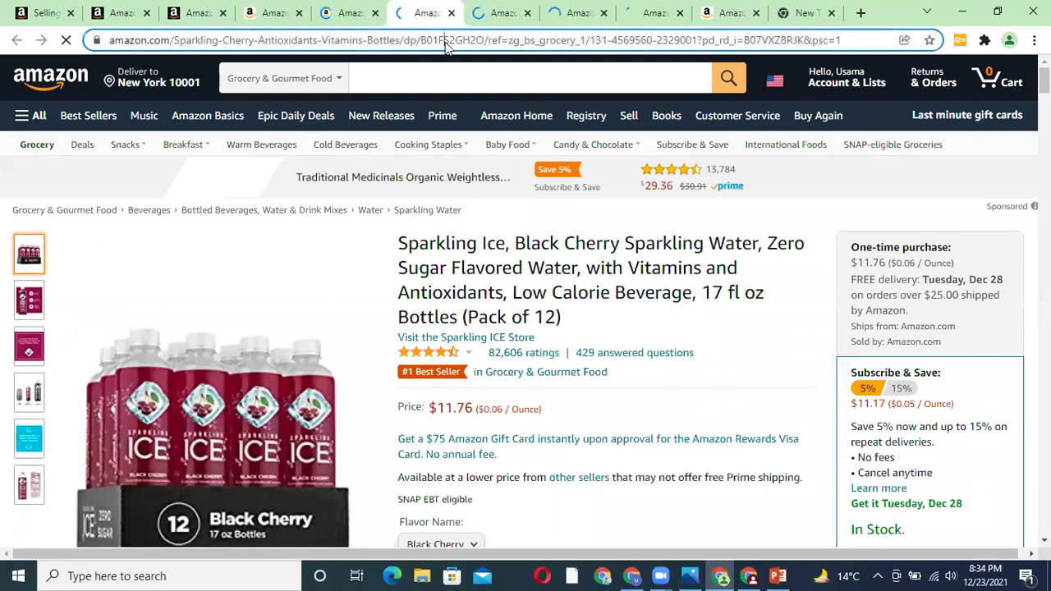
pyautogui.doubleClick(498, 39)
pyautogui.rightClick(498, 40)
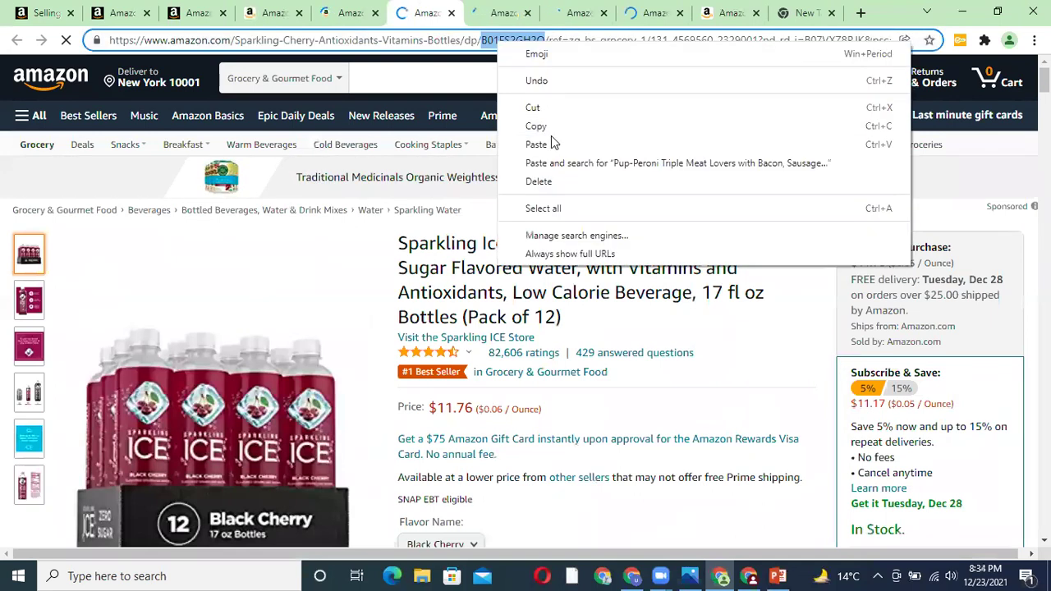
pyautogui.click(550, 126)
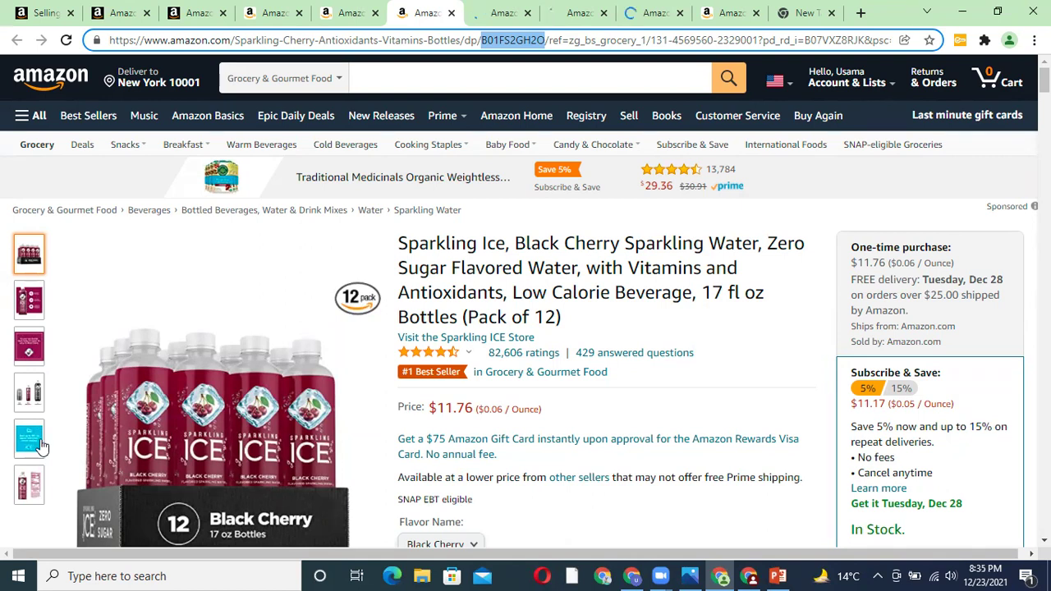
pyautogui.moveTo(39, 445)
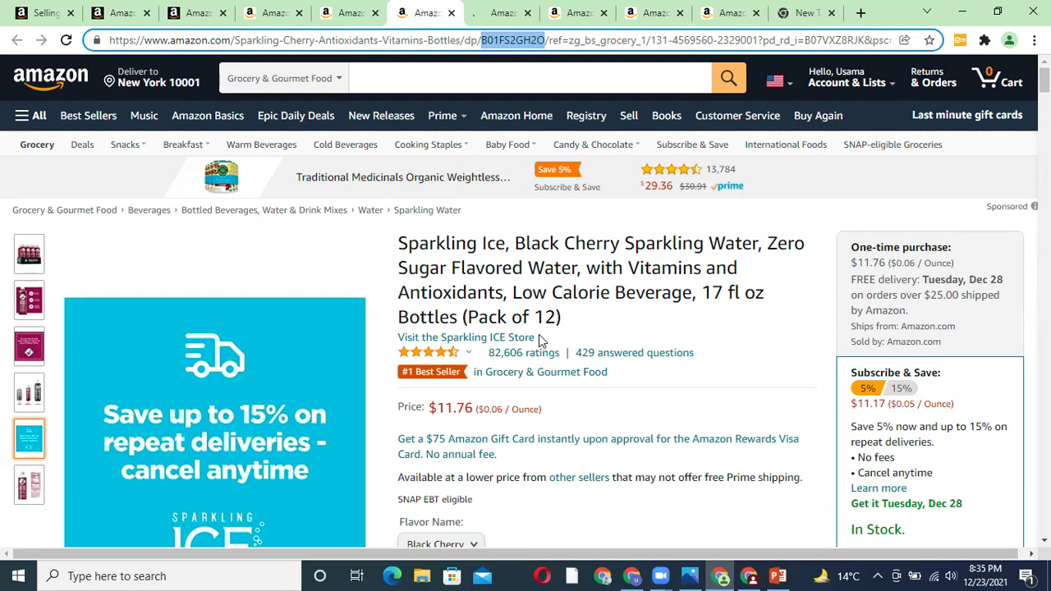
pyautogui.rightClick(505, 42)
pyautogui.click(543, 129)
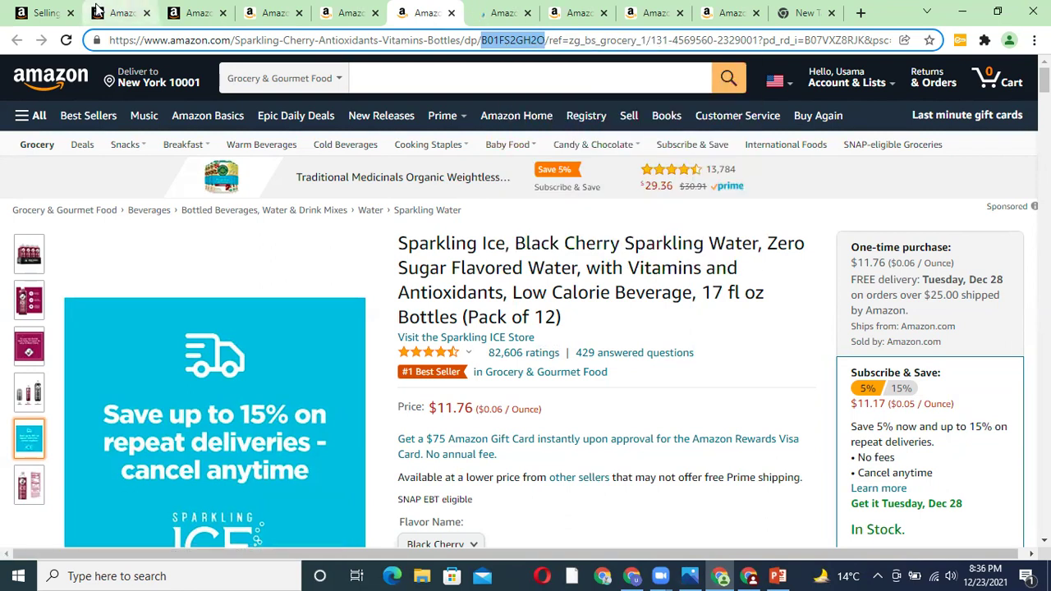
# Step: Search the Seller Central product catalog for the ASIN B01FS2GH2O, replacing the previous search term
pyautogui.click(122, 12)
pyautogui.moveTo(378, 172); pyautogui.dragTo(3, 159)
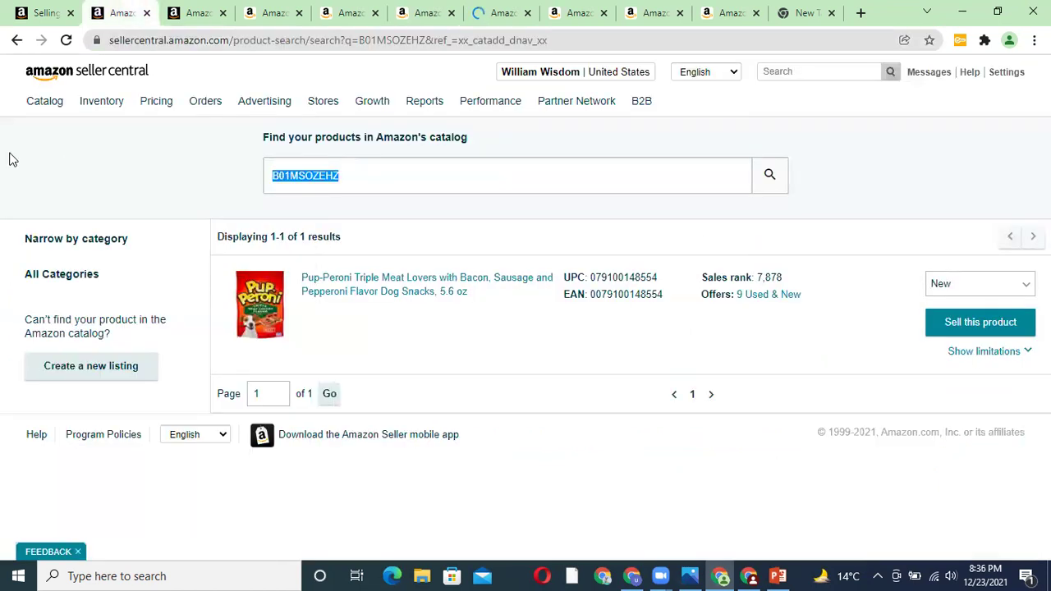
pyautogui.hotkey('ctrl', 'v')
pyautogui.press('Return')
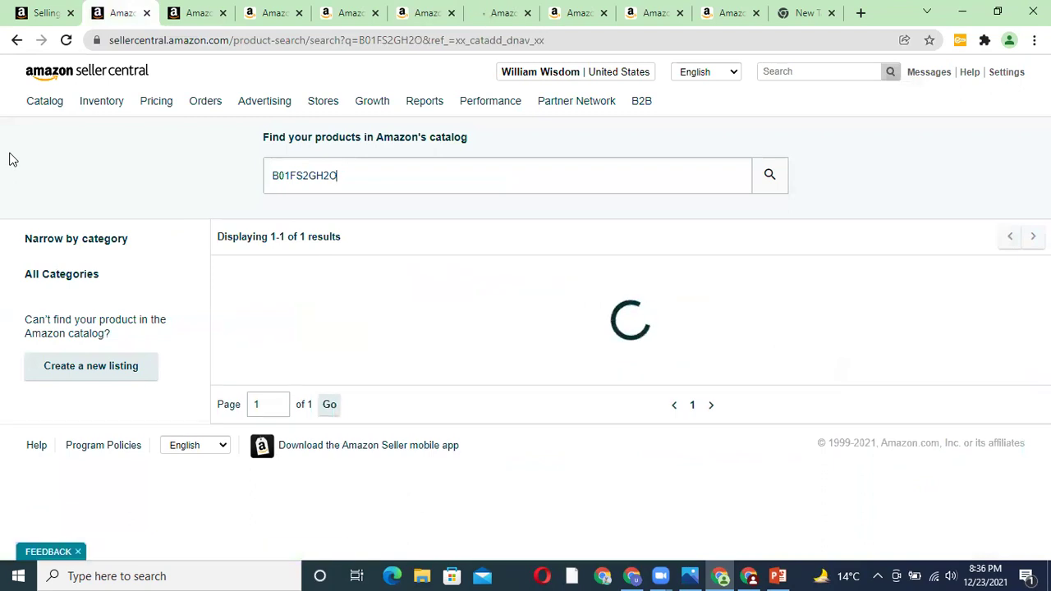
# Step: Choose the New condition for the Sparkling Ice product, apply to sell it and request approval
pyautogui.click(1006, 285)
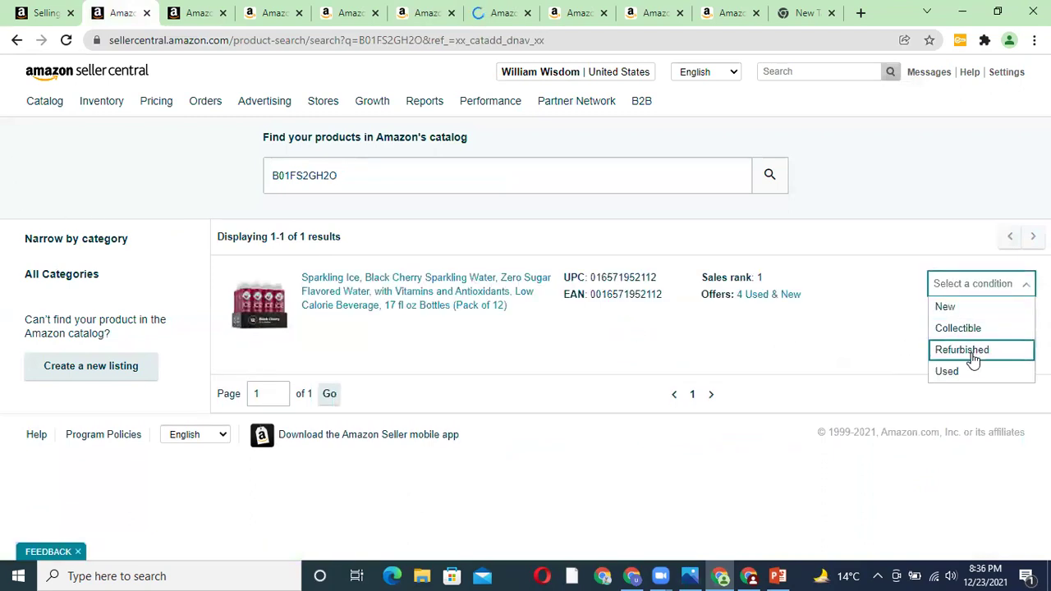
pyautogui.click(940, 306)
pyautogui.click(969, 327)
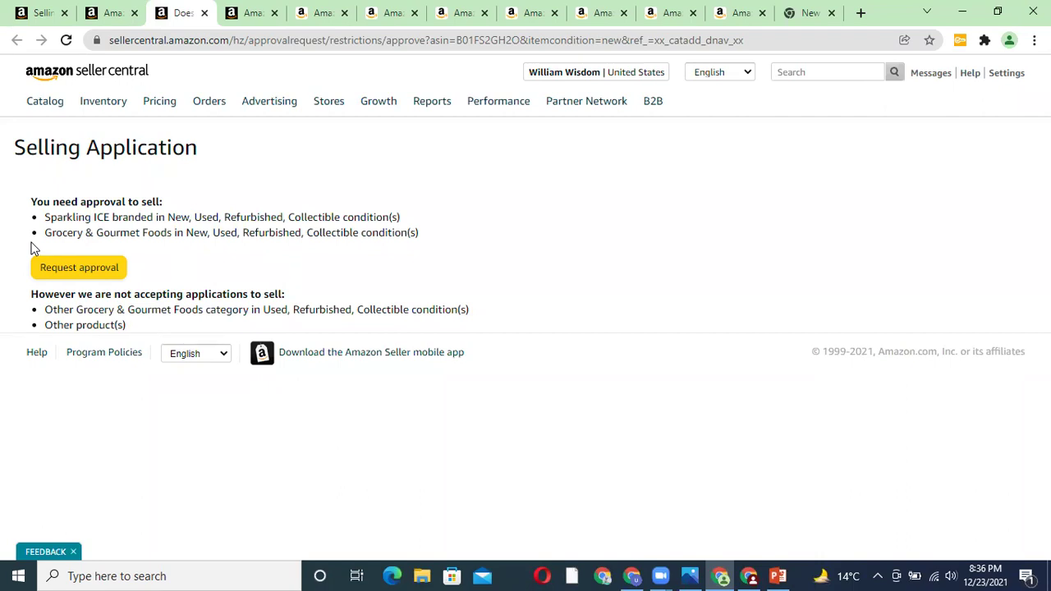
pyautogui.click(108, 267)
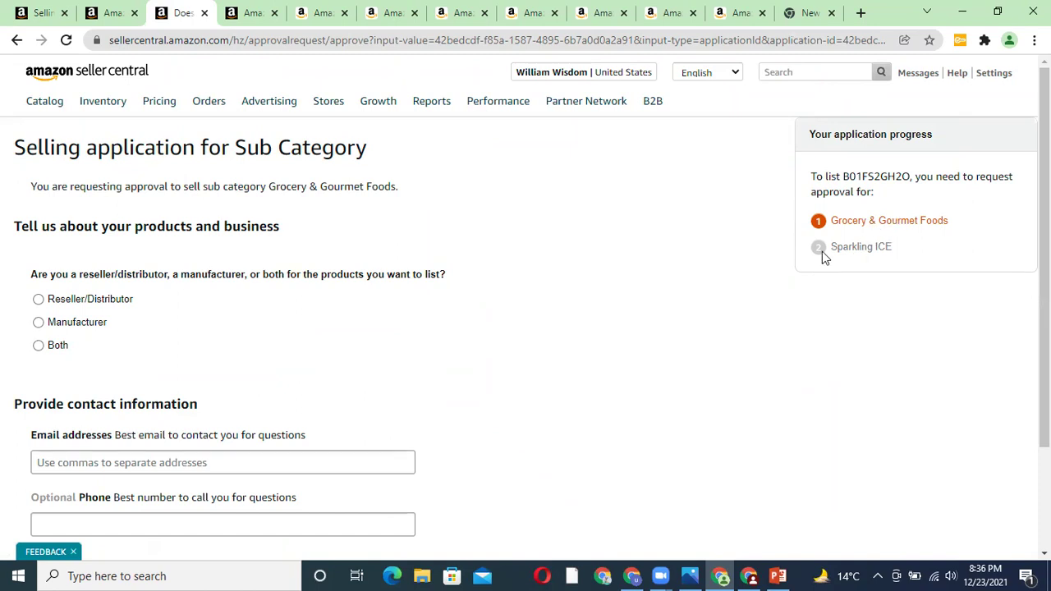
# Step: Review the Grocery & Gourmet Foods selling application, declare the business as Manufacturer and view the document requirements
pyautogui.scroll(-1, 706, 251)
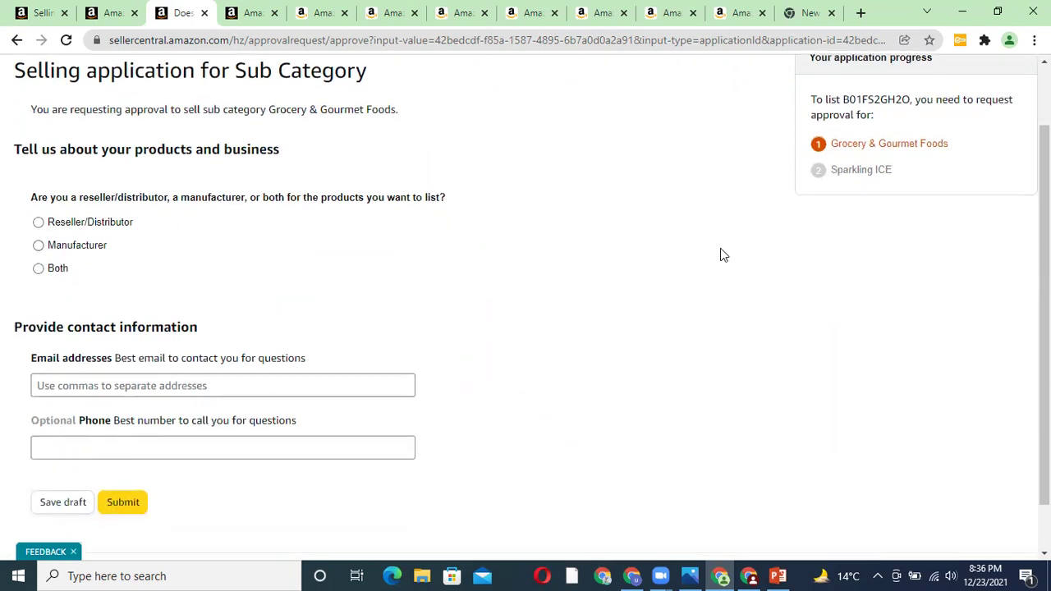
pyautogui.scroll(1, 720, 248)
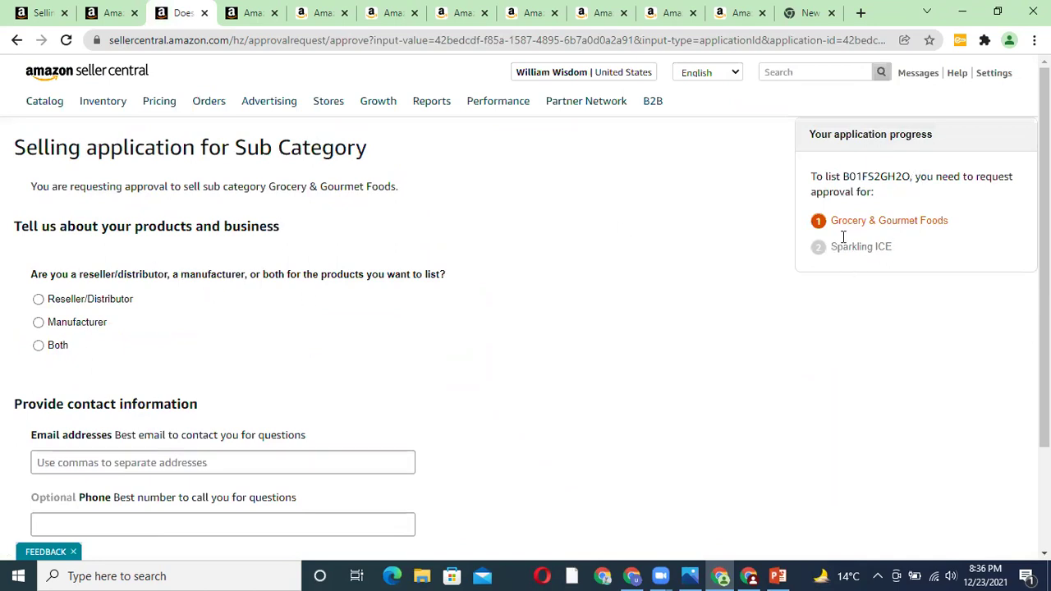
pyautogui.scroll(-1, 232, 306)
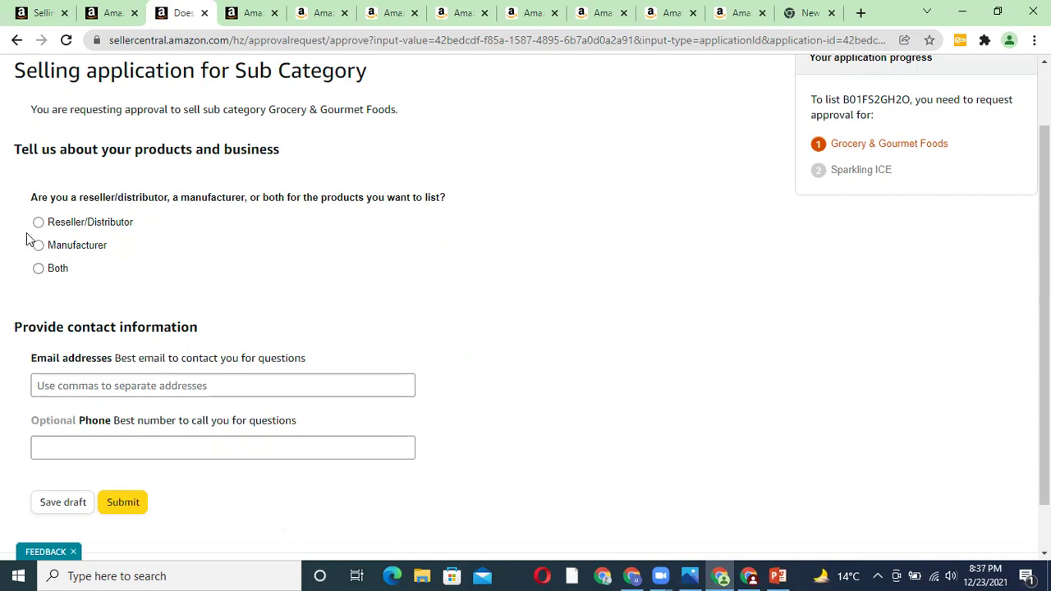
pyautogui.scroll(-2, 60, 280)
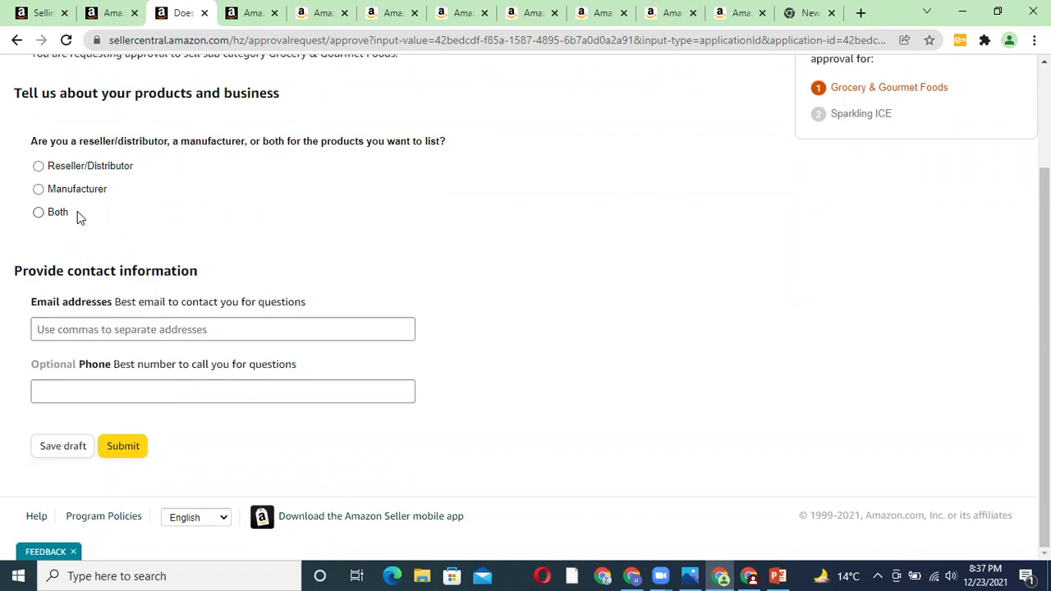
pyautogui.click(73, 193)
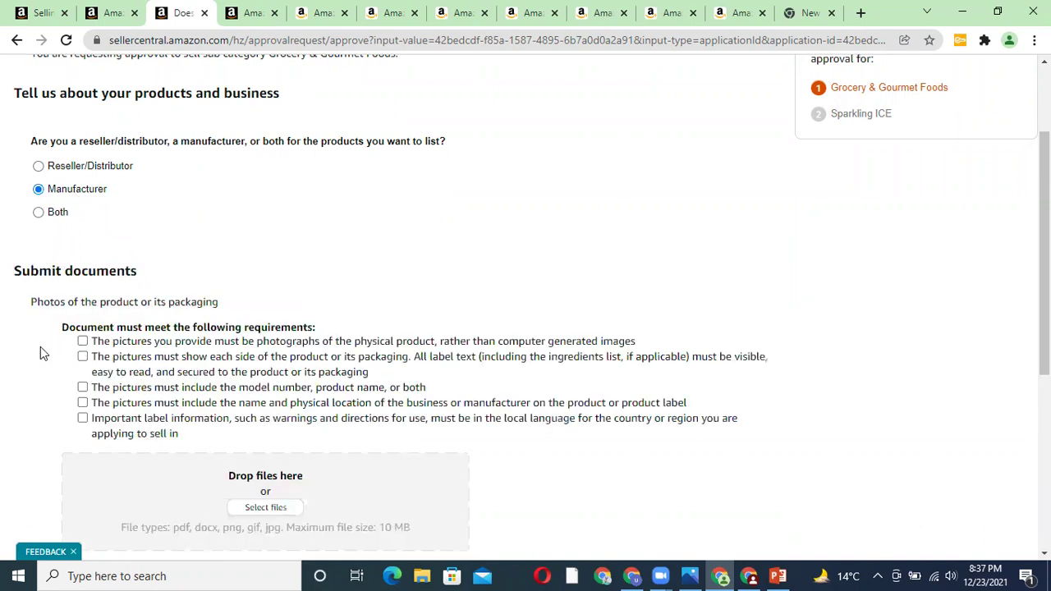
pyautogui.scroll(-2, 40, 347)
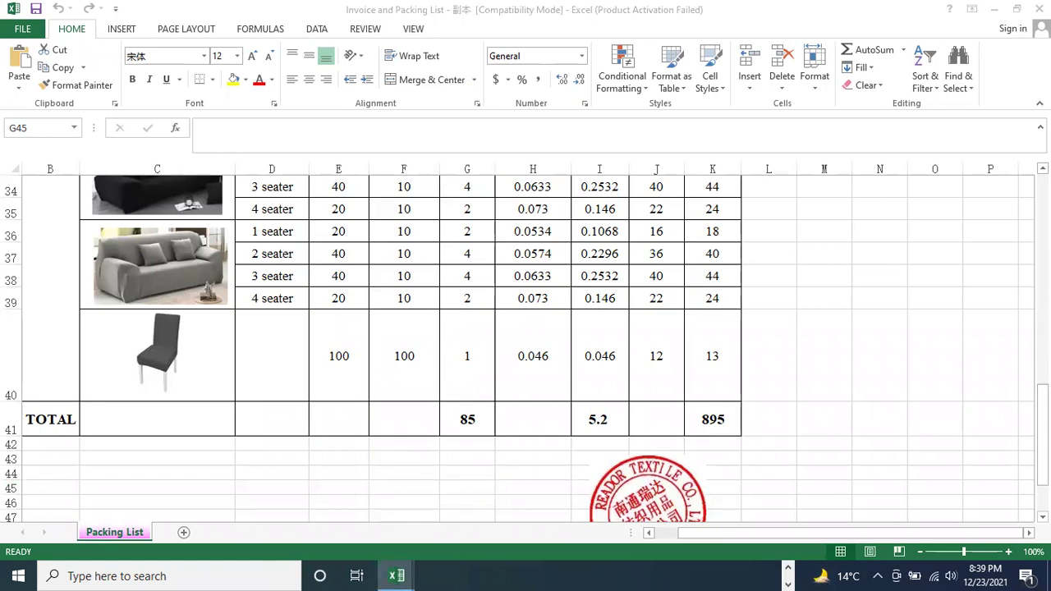
# Step: Examine the packing list workbook in Excel: company stamp, supplier contact details, invoice number and date, destination and product table
pyautogui.click(632, 486)
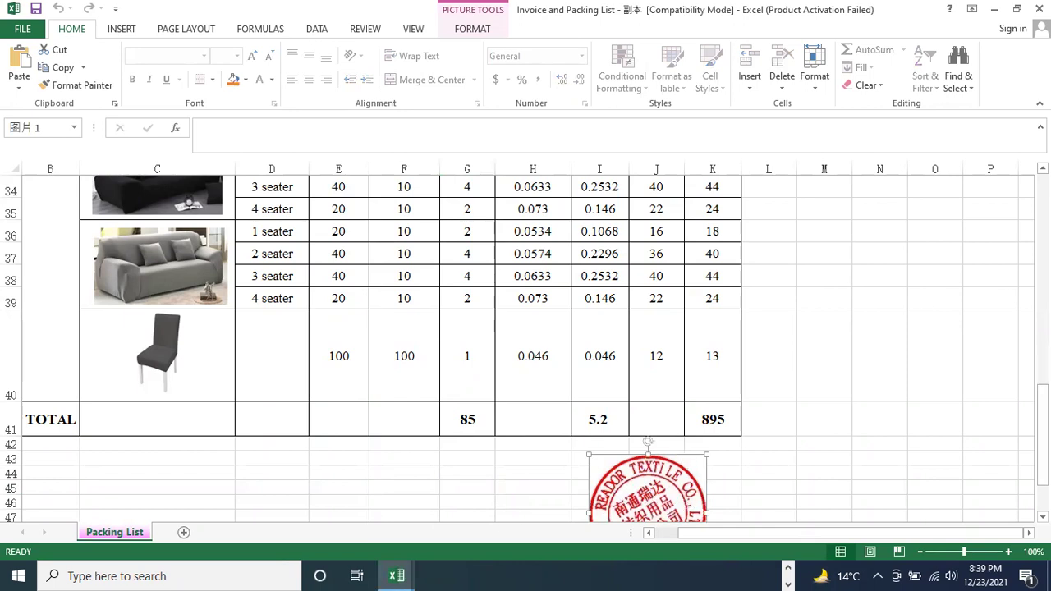
pyautogui.moveTo(1041, 394); pyautogui.dragTo(998, 176)
pyautogui.click(233, 236)
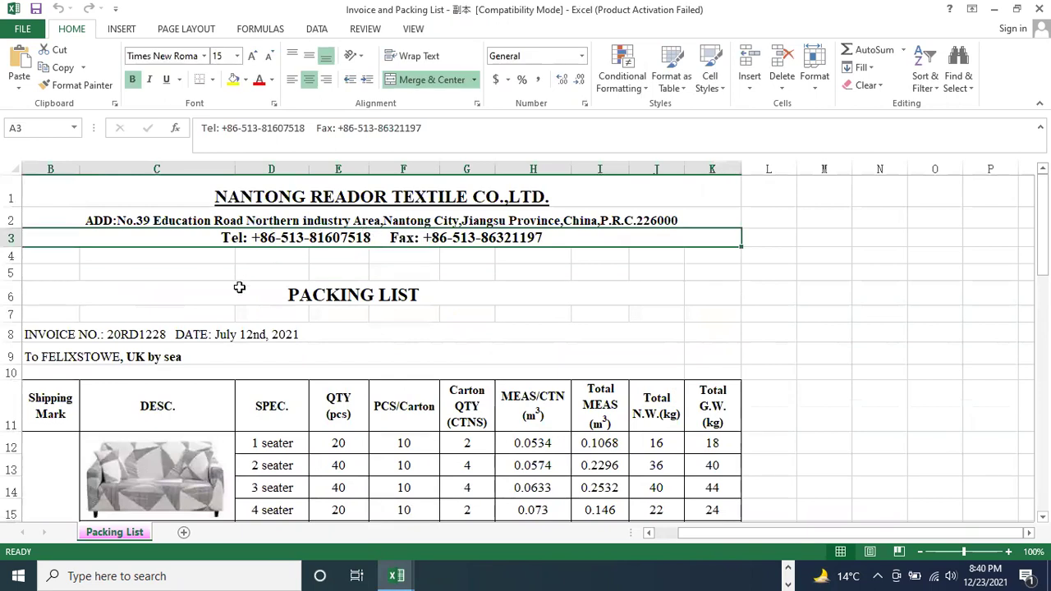
pyautogui.click(131, 335)
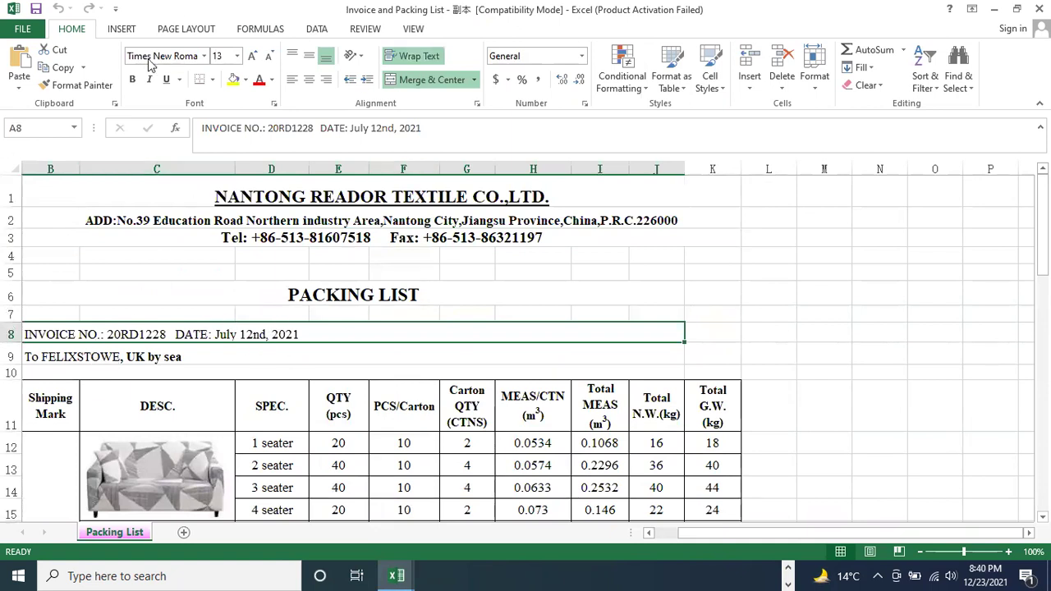
pyautogui.click(79, 359)
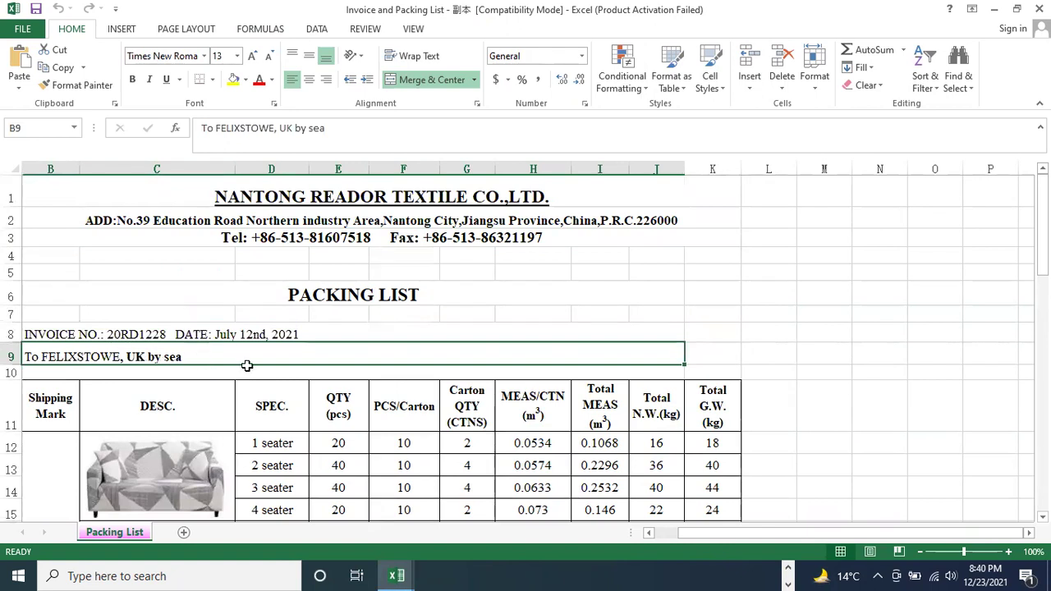
pyautogui.scroll(-4, 496, 358)
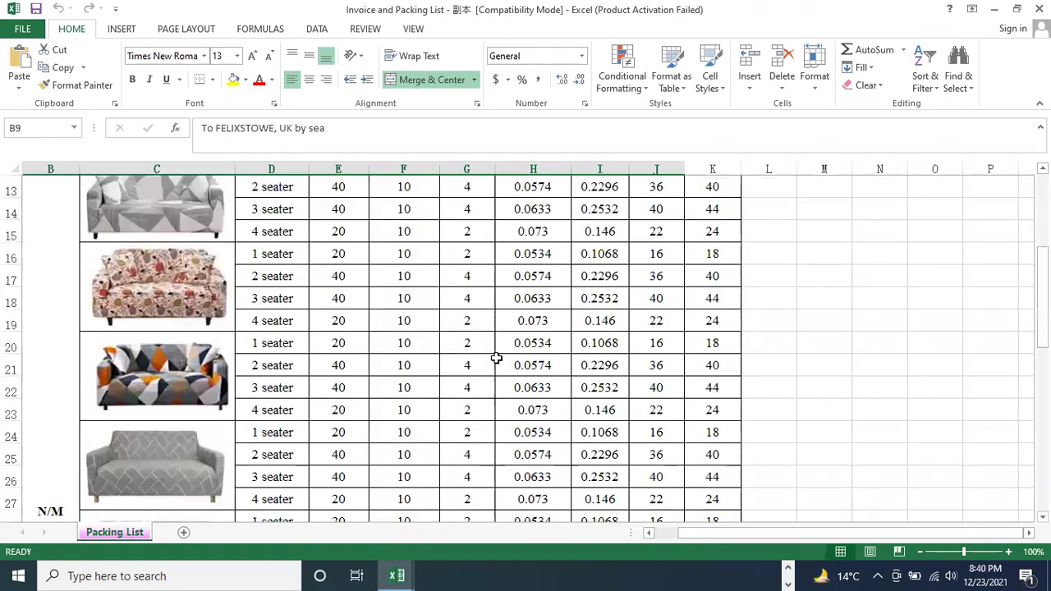
pyautogui.scroll(4, 530, 342)
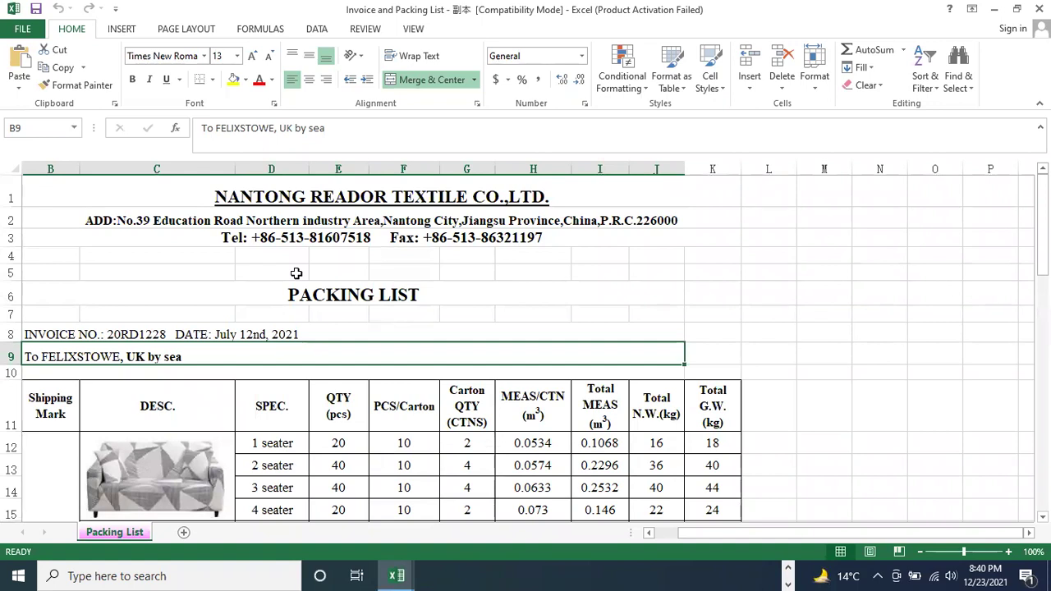
# Step: Examine the packing list from the supplier's address through the sofa and chair rows to the total row and company stamp
pyautogui.click(304, 219)
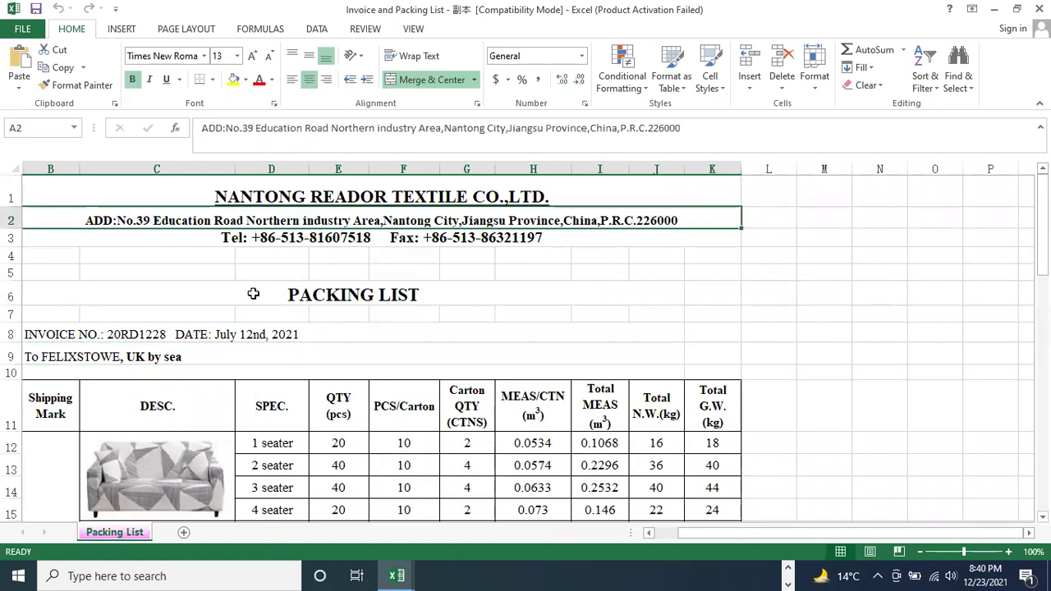
pyautogui.click(253, 273)
pyautogui.click(206, 270)
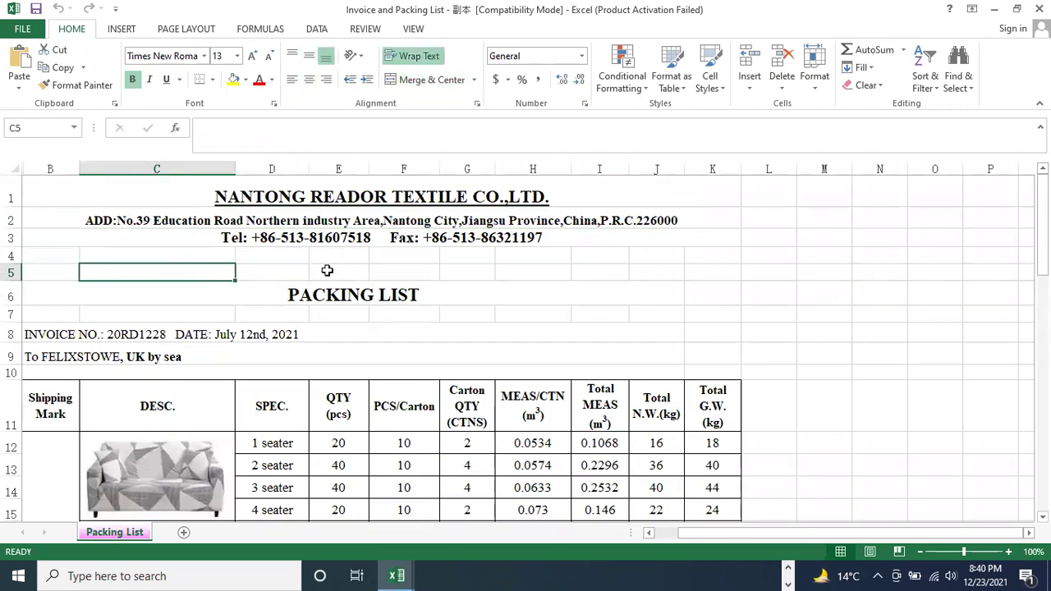
pyautogui.moveTo(1042, 240); pyautogui.dragTo(1042, 405)
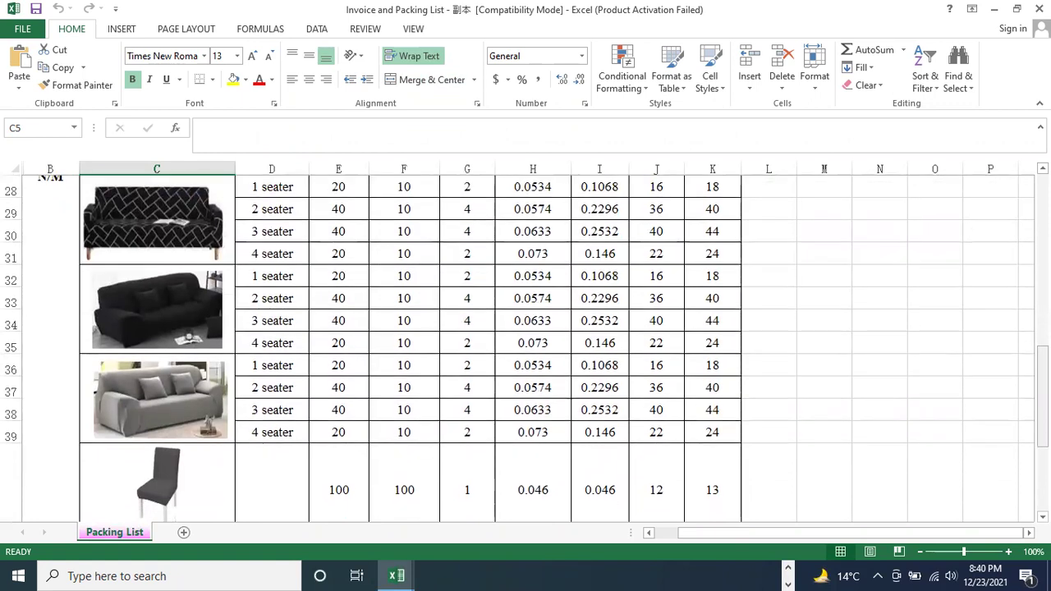
pyautogui.moveTo(1043, 355); pyautogui.dragTo(1043, 362)
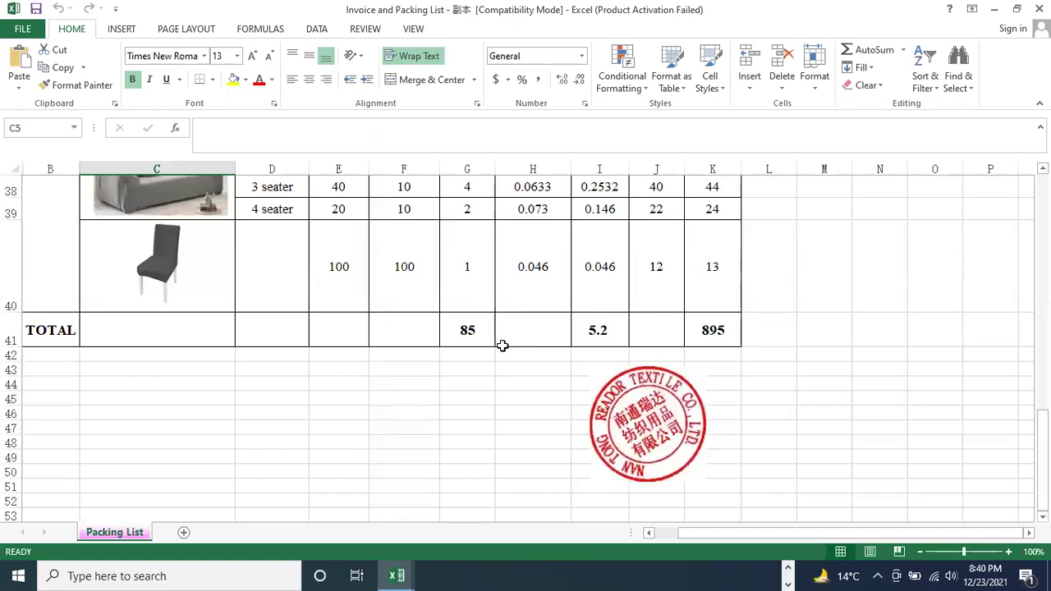
pyautogui.moveTo(1042, 468); pyautogui.dragTo(1043, 283)
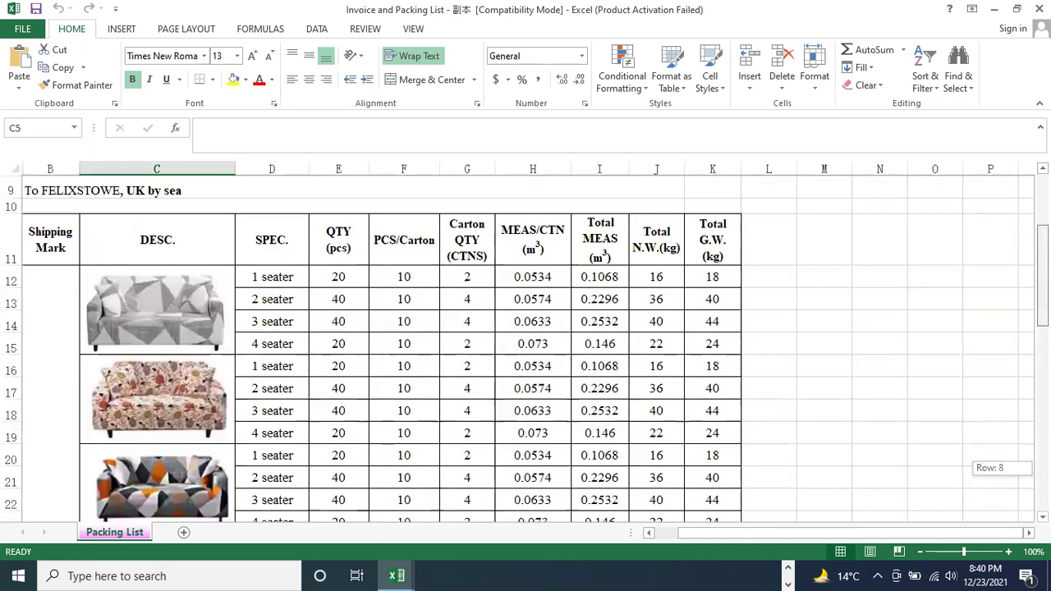
pyautogui.moveTo(980, 300); pyautogui.dragTo(980, 301)
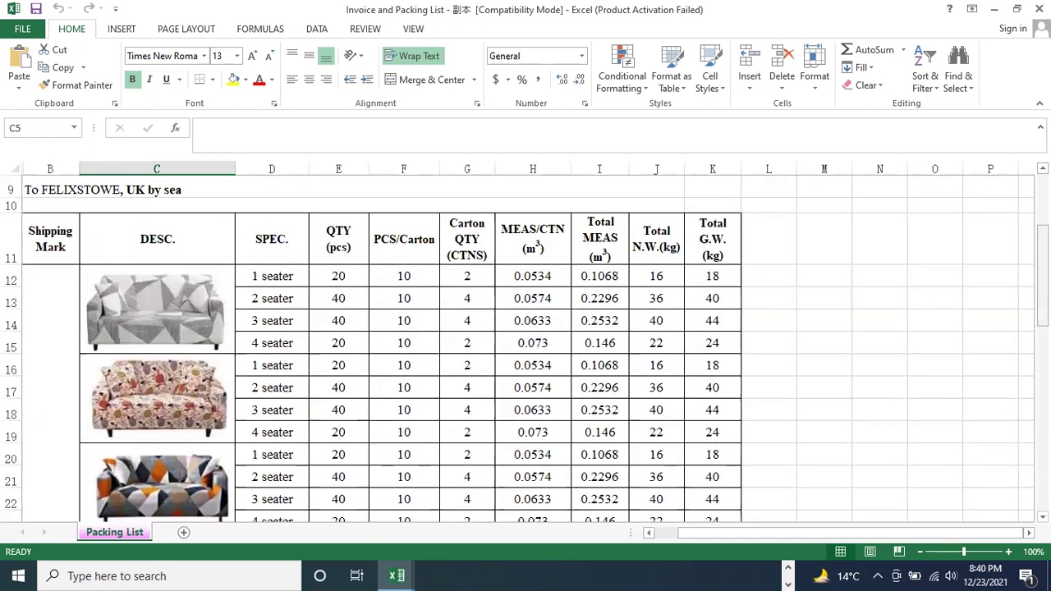
pyautogui.moveTo(1043, 271); pyautogui.dragTo(1042, 457)
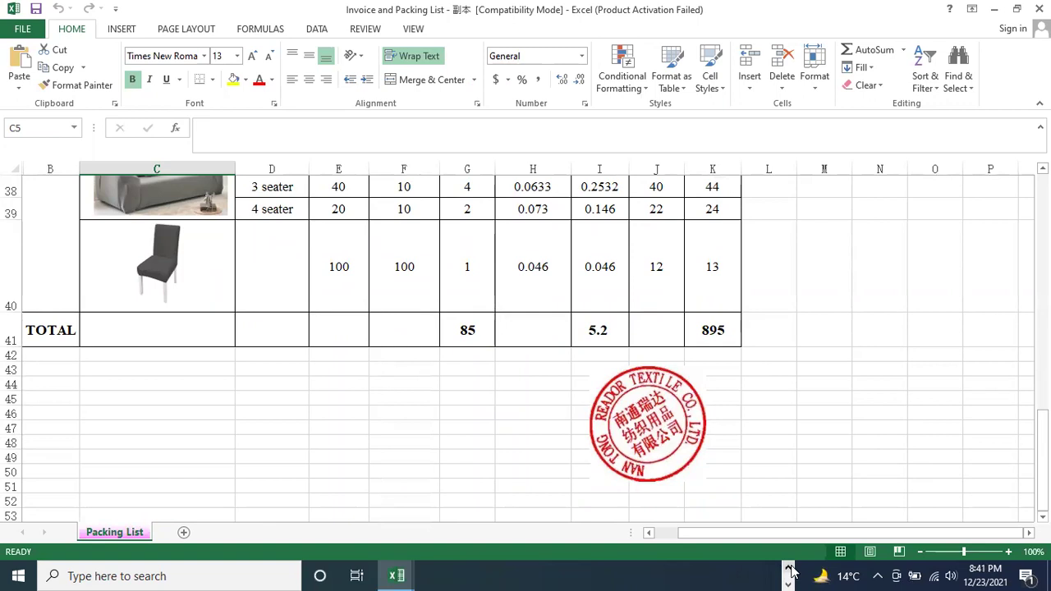
# Step: Switch to the oven mitt gloves invoice and examine its supplier details, billing details, item rows, total and signature
pyautogui.click(993, 16)
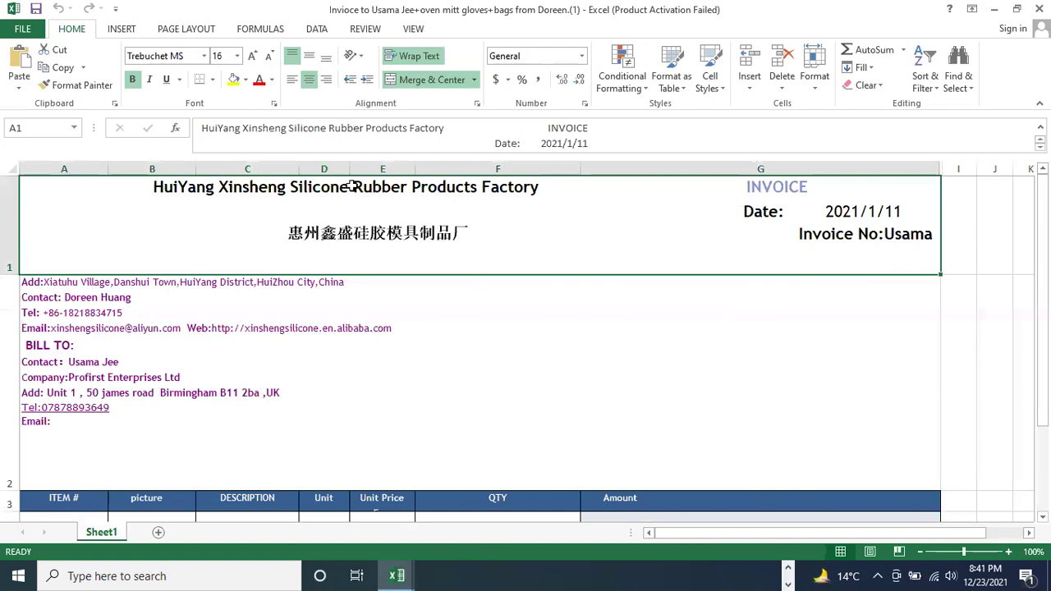
pyautogui.click(63, 309)
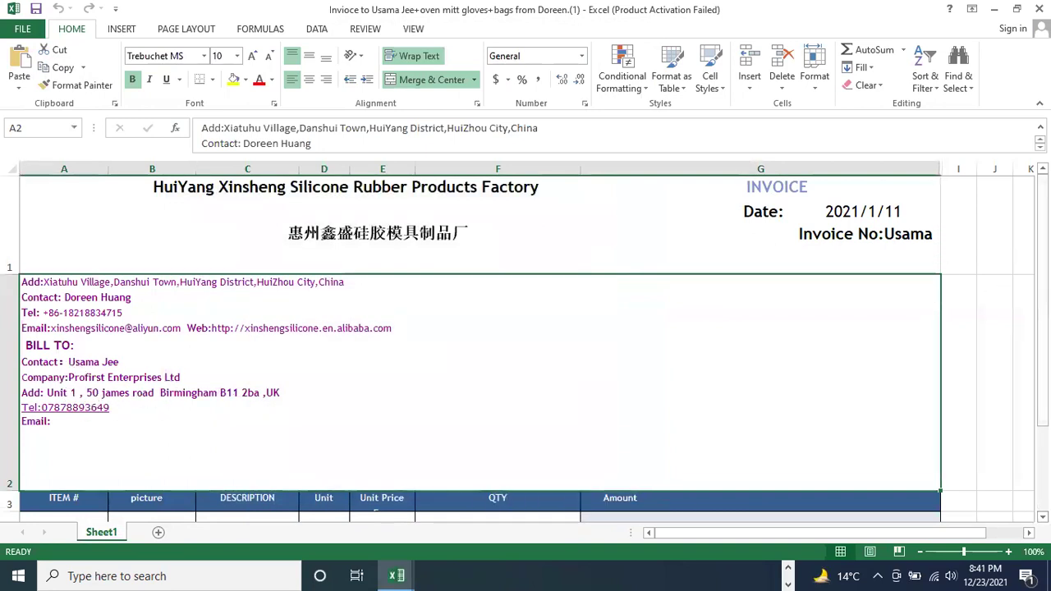
pyautogui.scroll(-2, 526, 345)
pyautogui.scroll(-1, 745, 387)
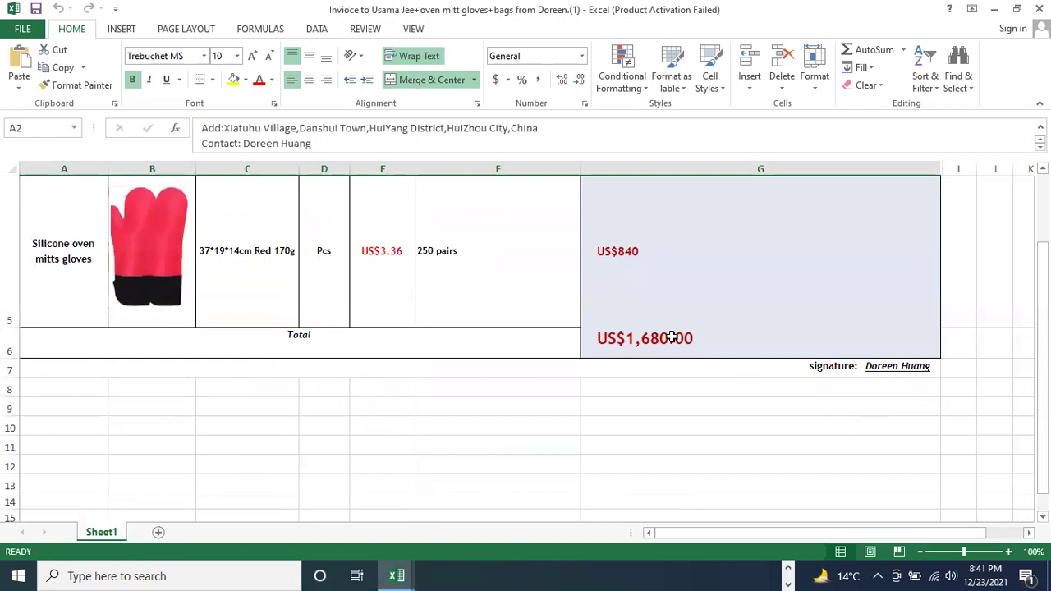
pyautogui.scroll(2, 604, 261)
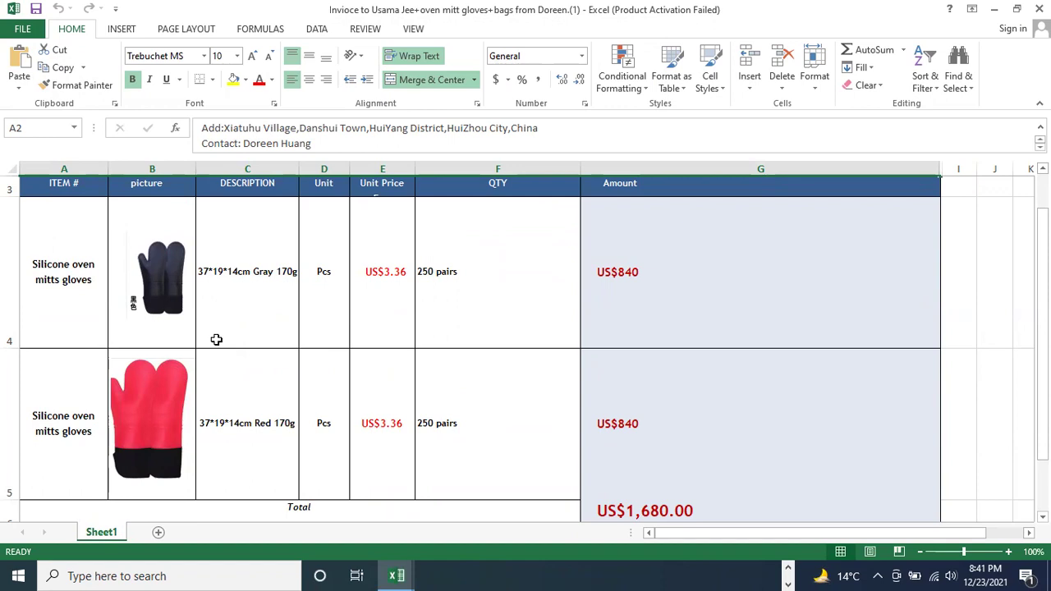
pyautogui.click(789, 570)
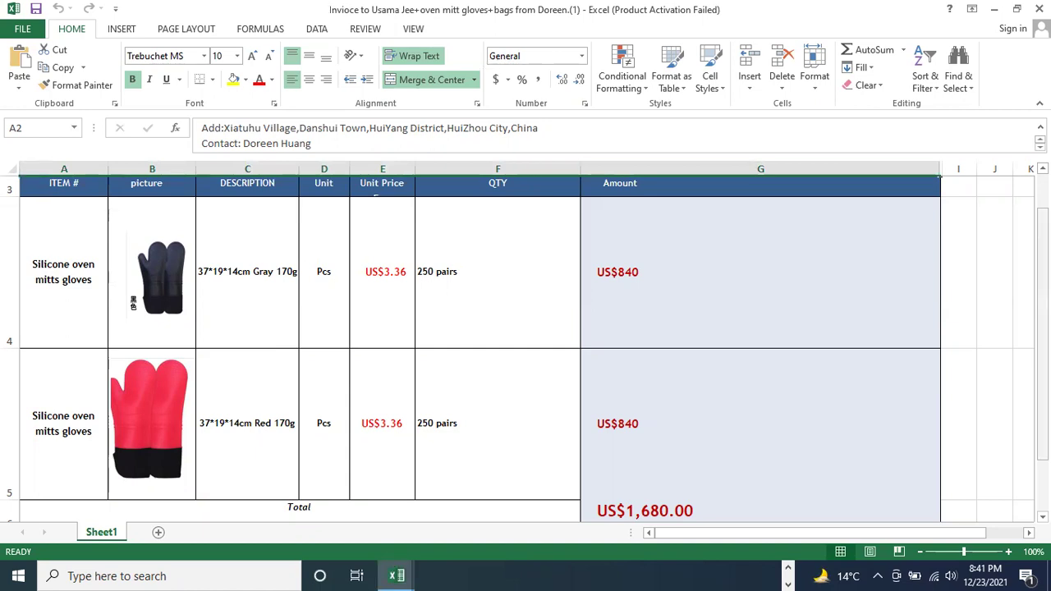
pyautogui.scroll(2, 1016, 276)
pyautogui.scroll(-2, 1016, 276)
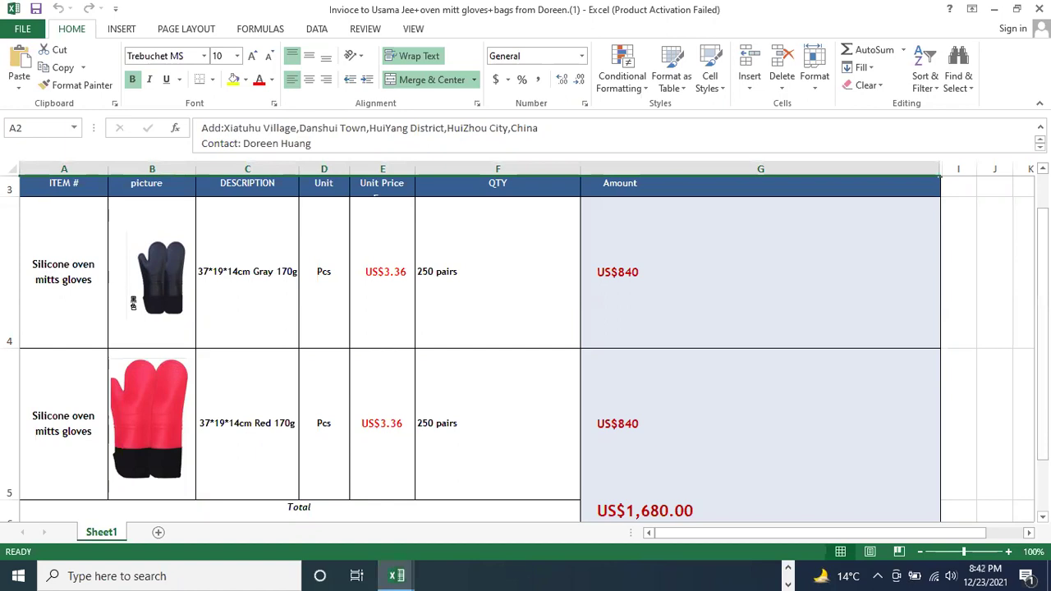
pyautogui.moveTo(1042, 246); pyautogui.dragTo(1042, 212)
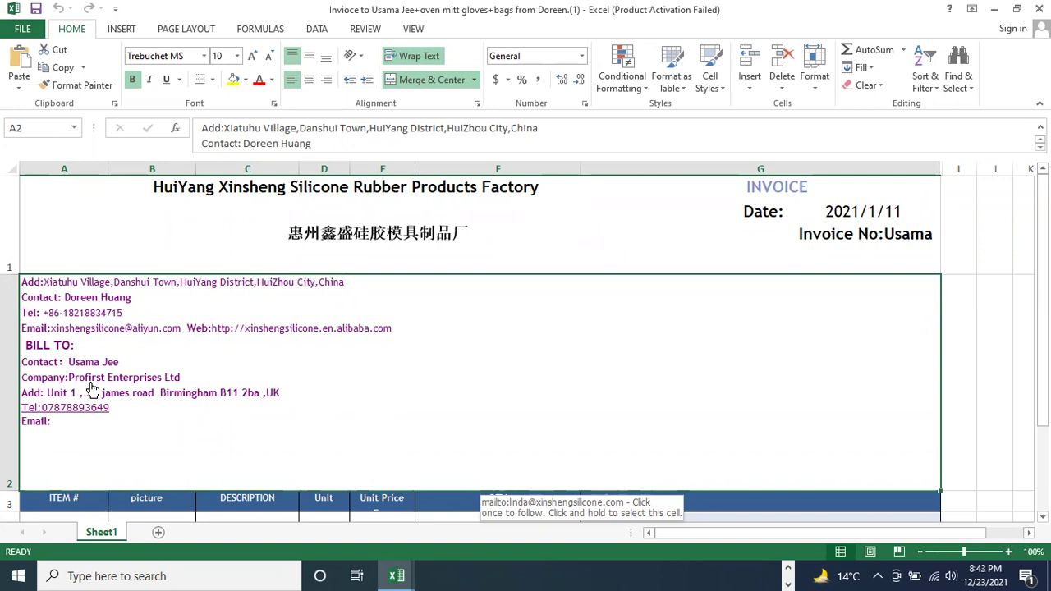
# Step: Switch to the Seller Central browser window in Chrome and view the selling applications status list
pyautogui.click(787, 569)
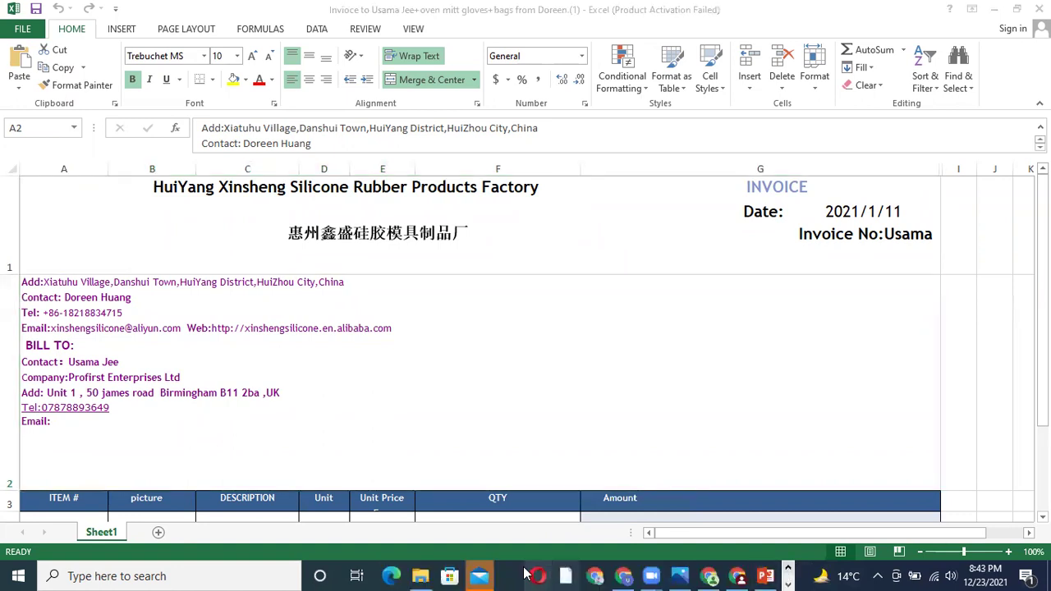
pyautogui.click(626, 574)
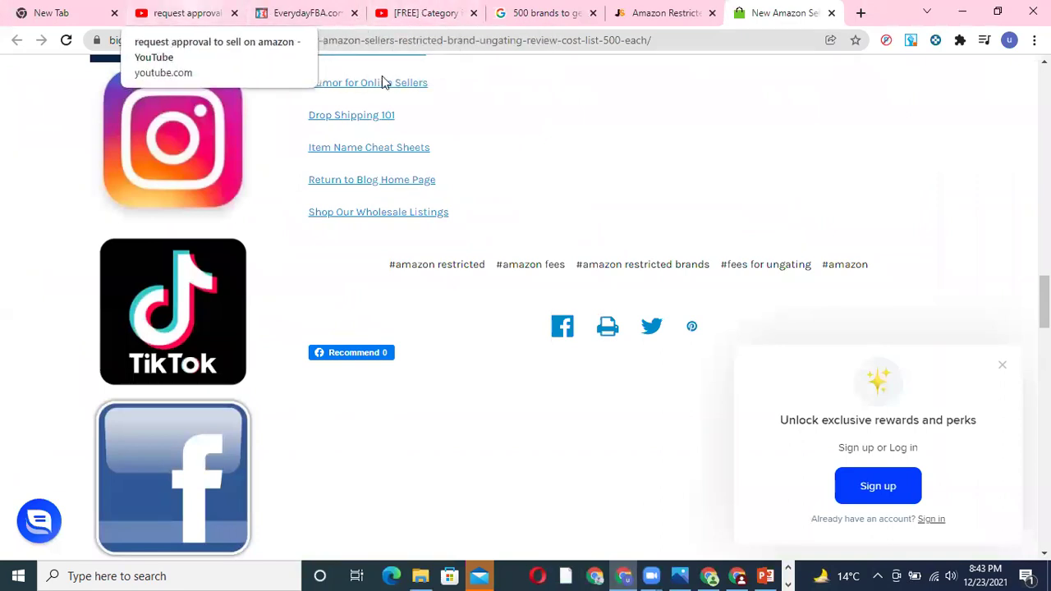
pyautogui.click(710, 575)
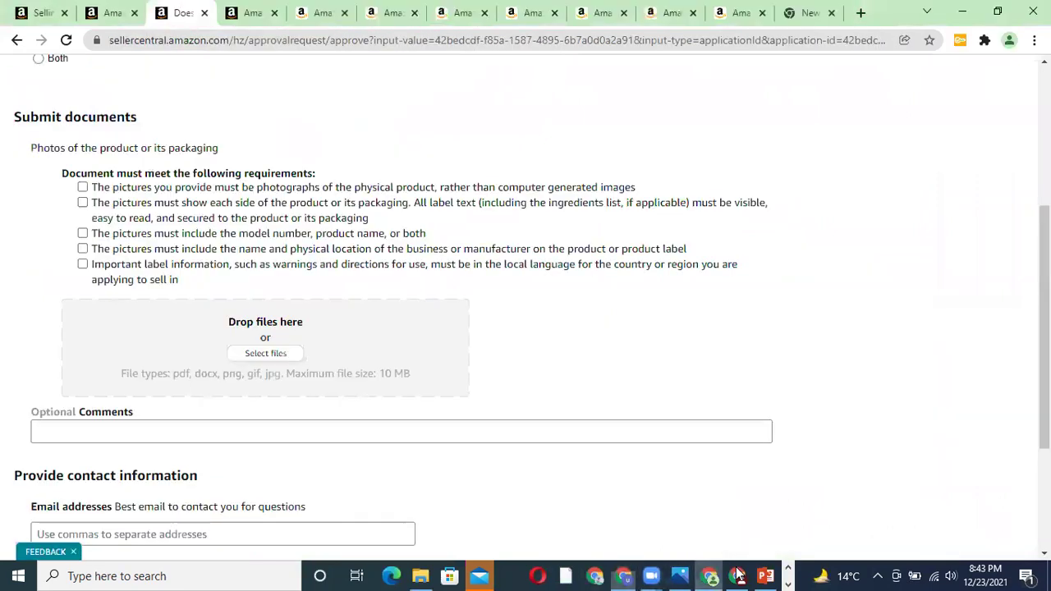
pyautogui.click(90, 10)
pyautogui.click(41, 13)
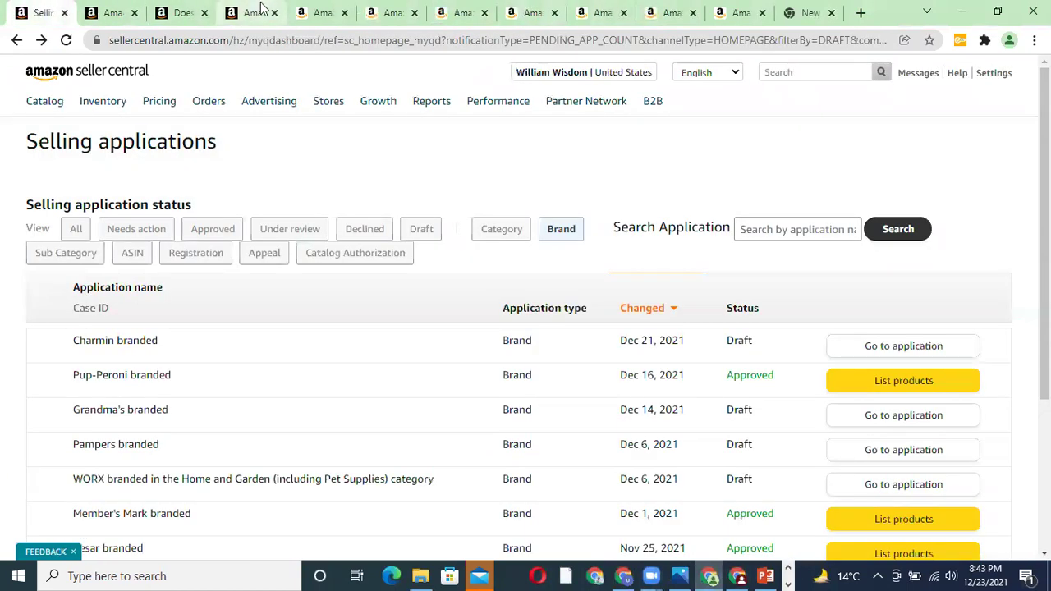
# Step: Open Seller Central in a new tab and review the products on the Manage Inventory page
pyautogui.click(261, 8)
pyautogui.rightClick(101, 73)
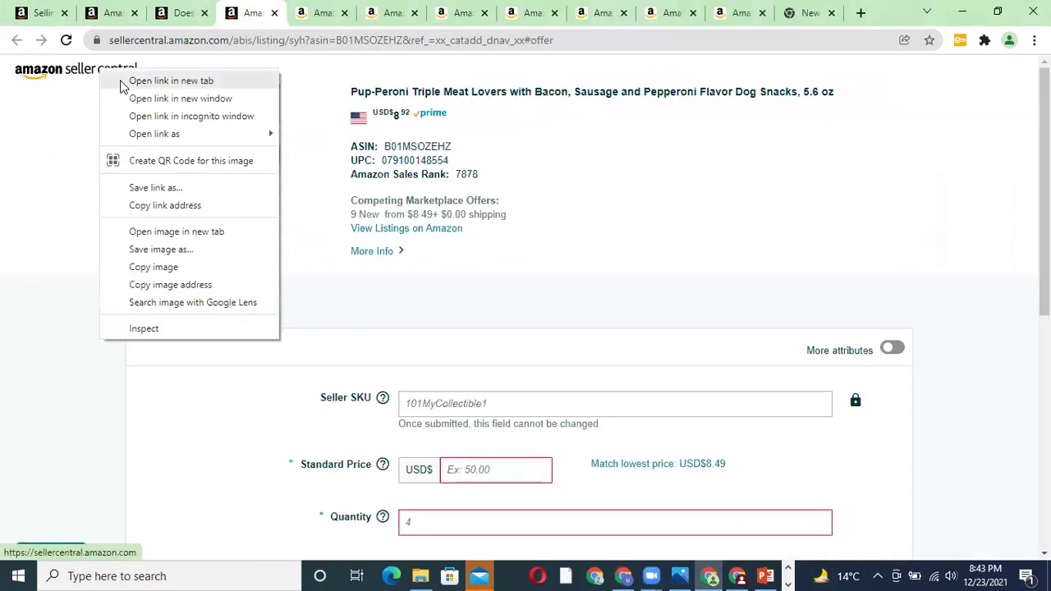
pyautogui.click(171, 81)
pyautogui.click(288, 12)
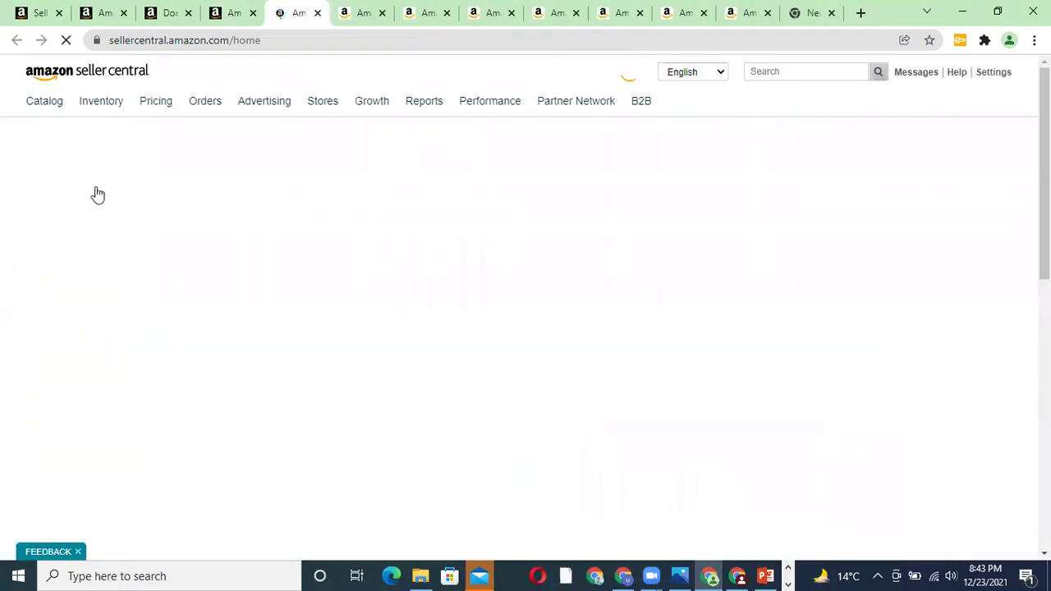
pyautogui.moveTo(86, 104)
pyautogui.click(84, 122)
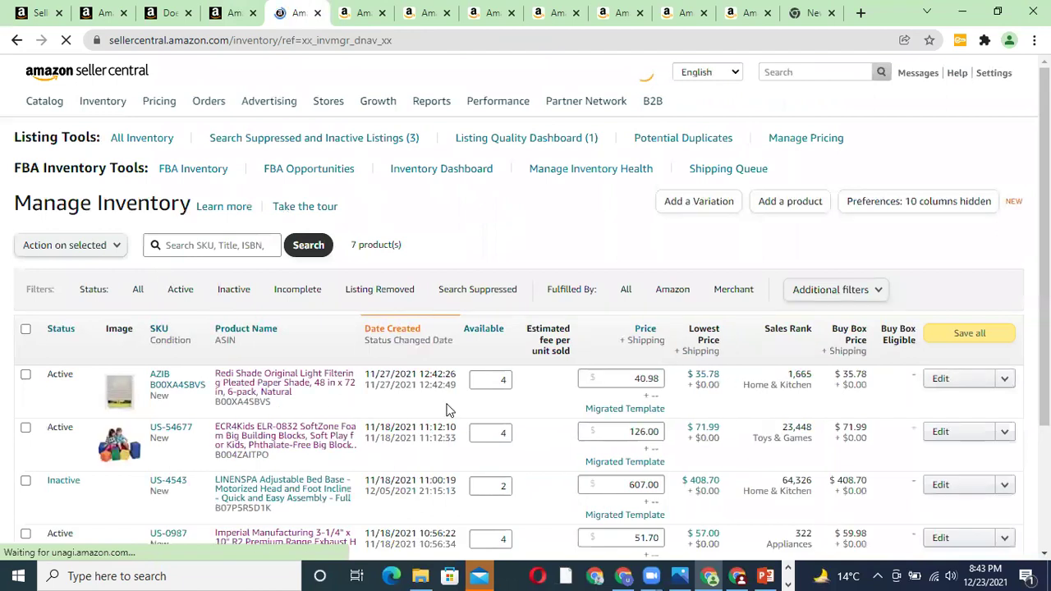
pyautogui.scroll(-3, 492, 415)
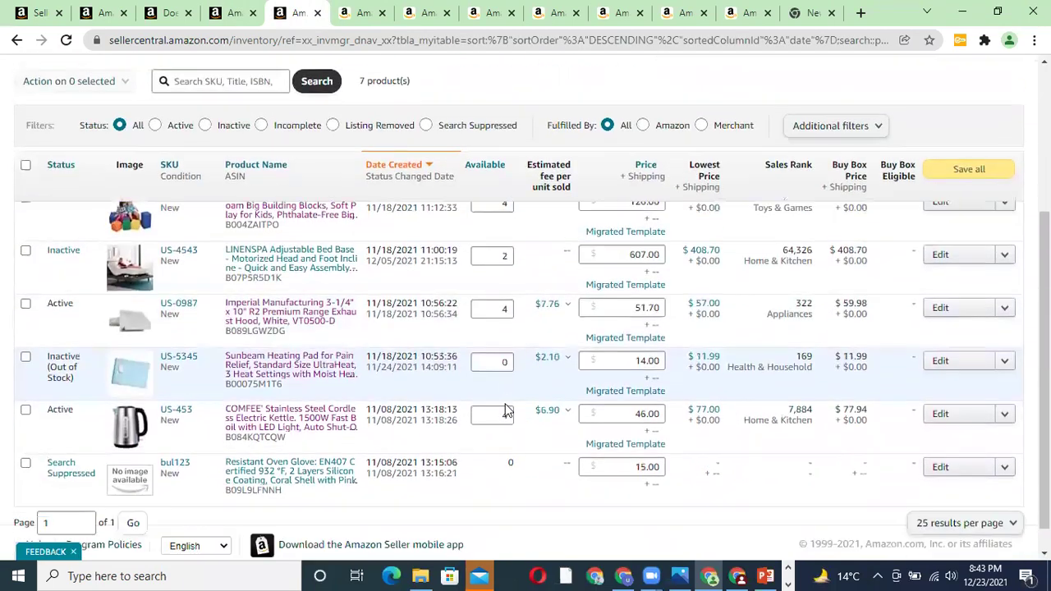
pyautogui.scroll(4, 492, 404)
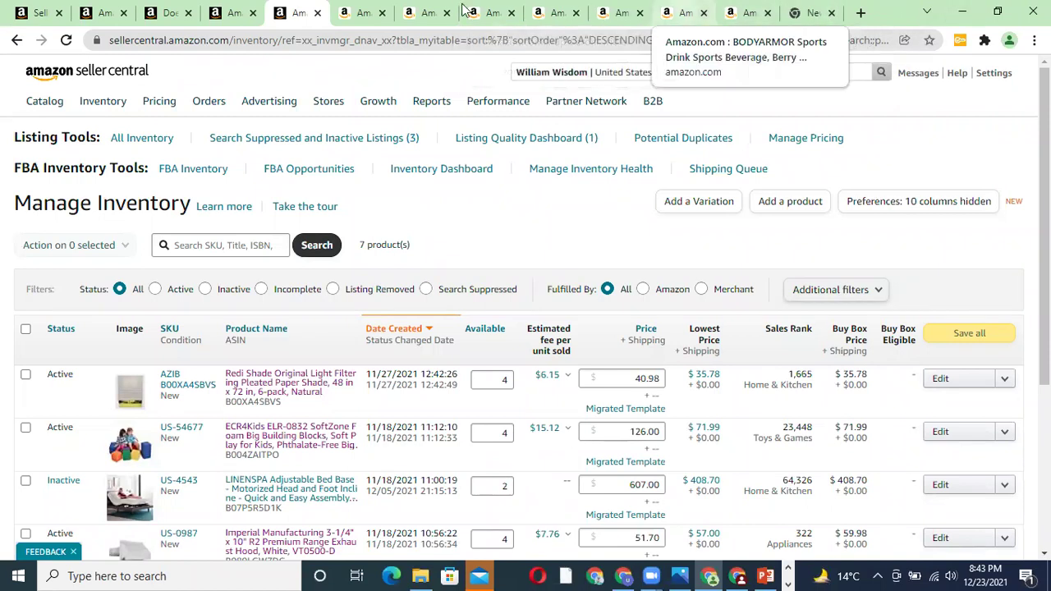
# Step: In the selling application, tick the photo requirements for model number or product name, business name and location, and local-language label information
pyautogui.click(260, 9)
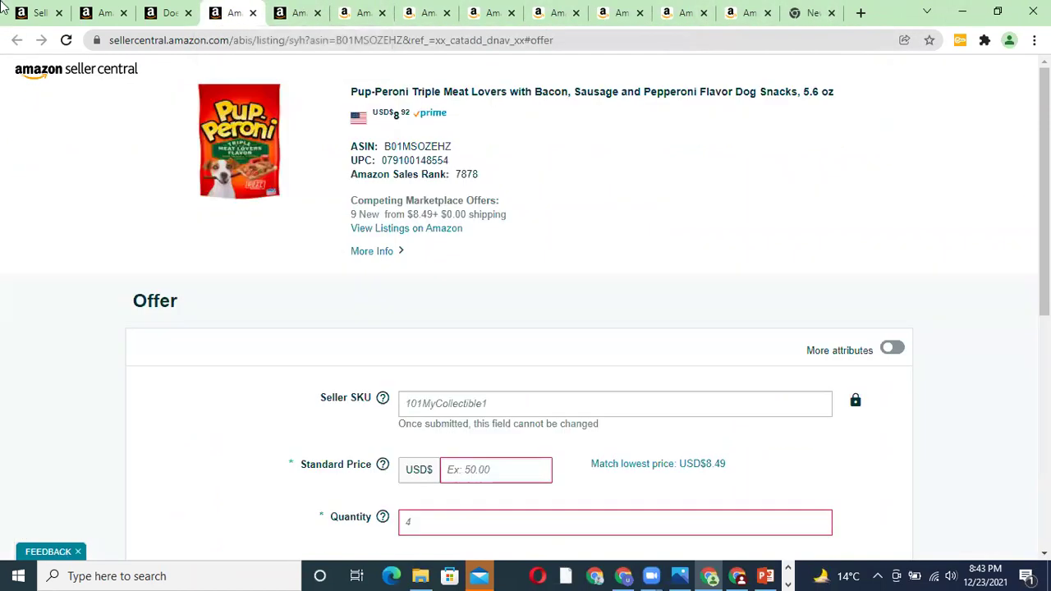
pyautogui.click(163, 10)
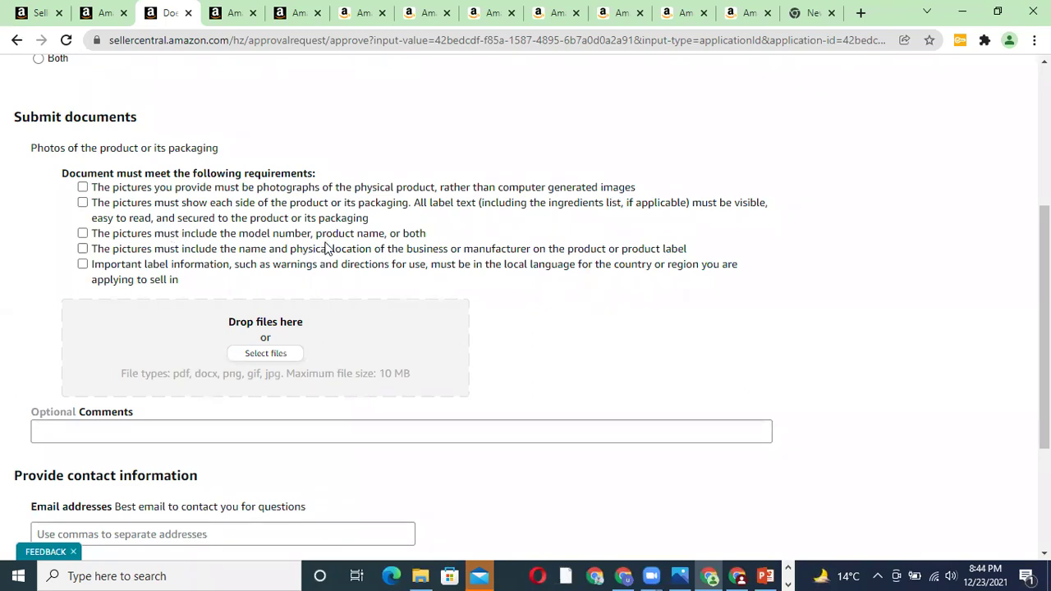
pyautogui.click(83, 235)
pyautogui.click(83, 249)
pyautogui.click(82, 264)
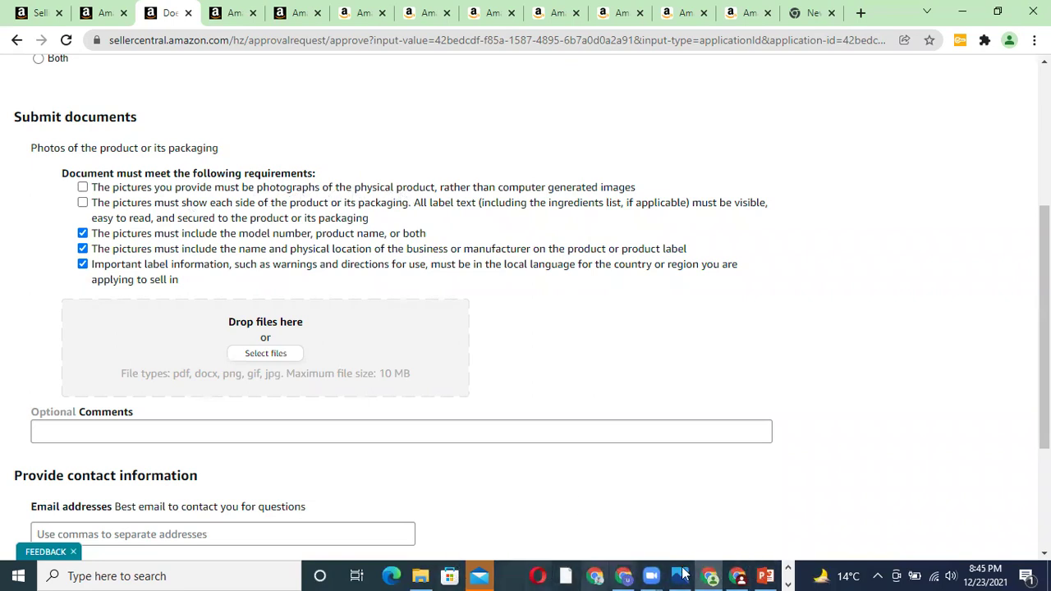
# Step: Switch to the packing list in Excel and review its product rows, invoice line and table headings
pyautogui.click(787, 578)
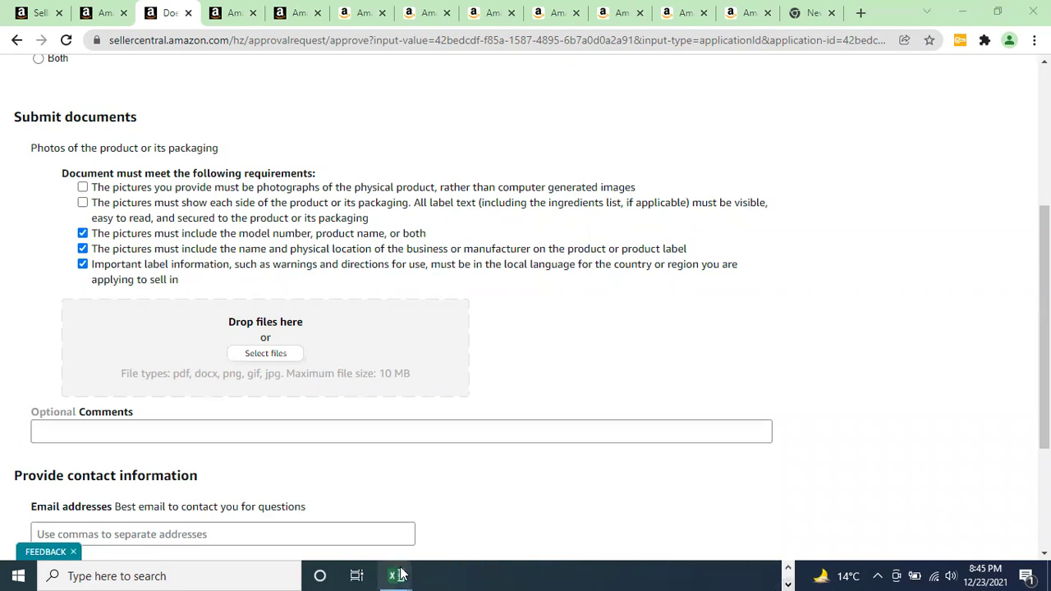
pyautogui.moveTo(397, 576)
pyautogui.click(480, 512)
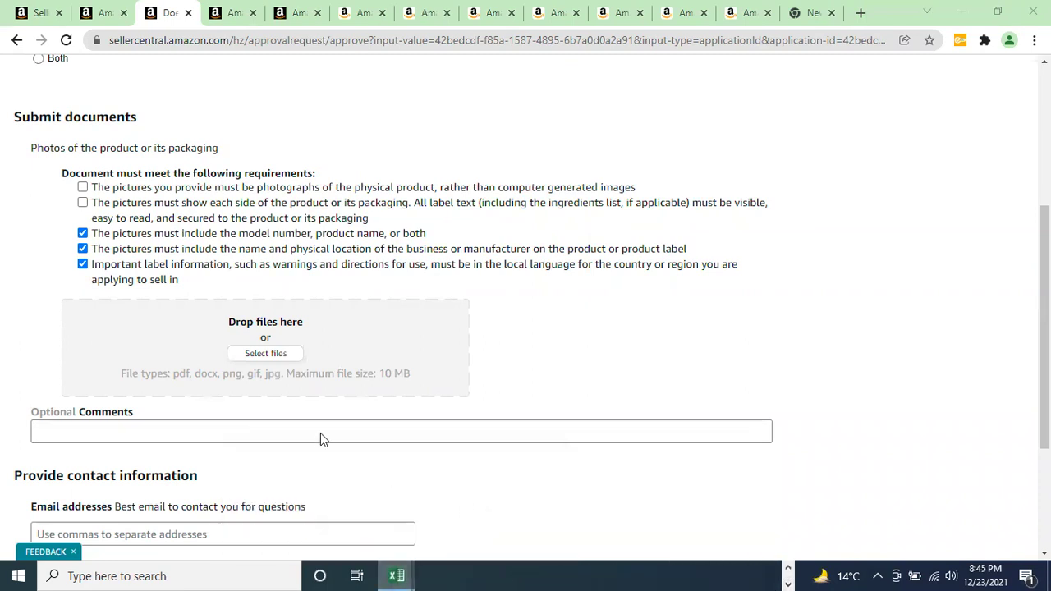
pyautogui.scroll(3, 179, 255)
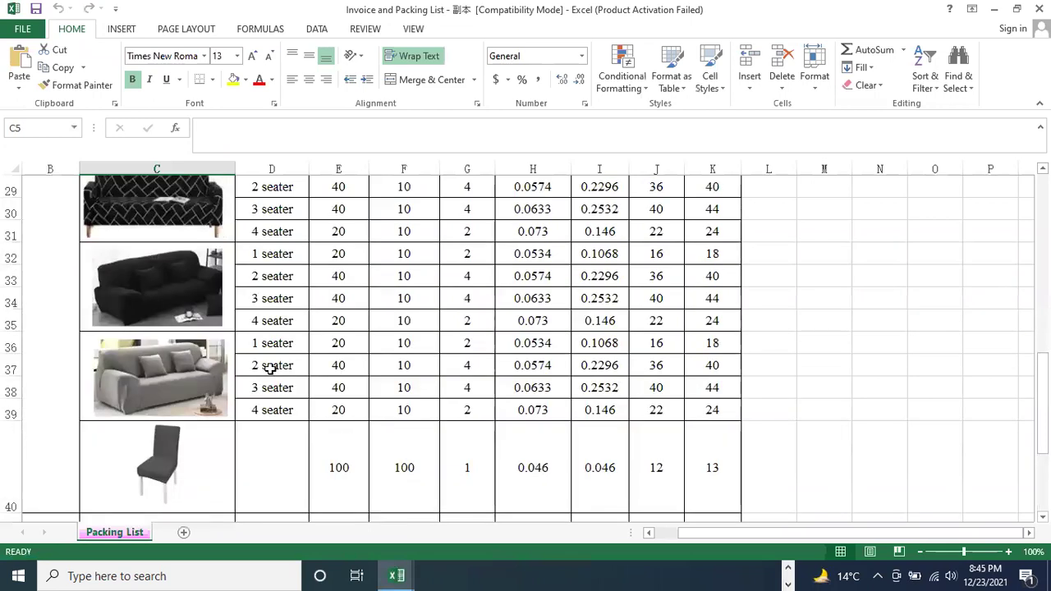
pyautogui.scroll(1, 281, 360)
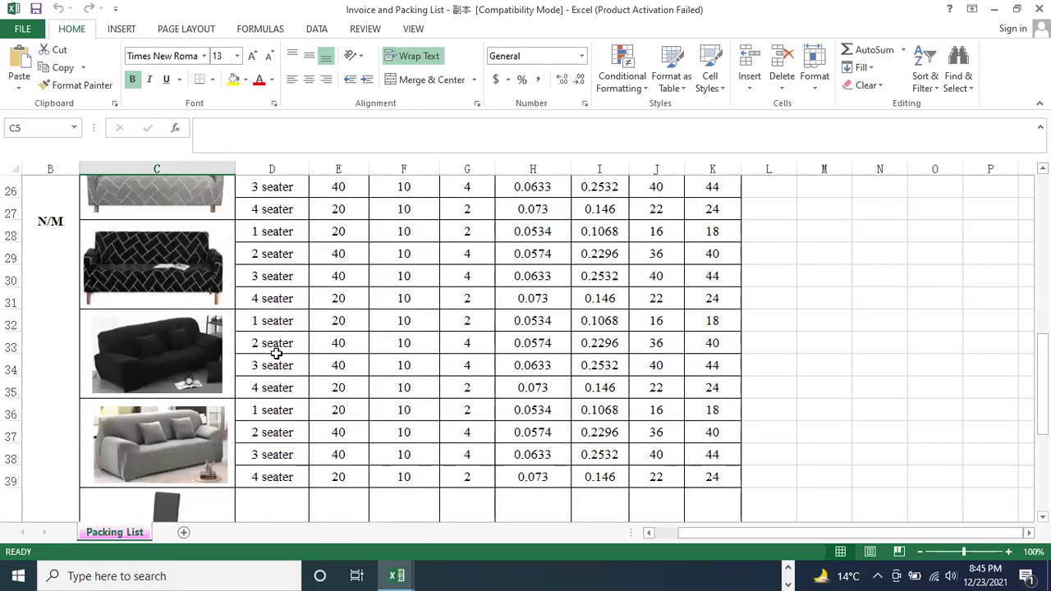
pyautogui.scroll(6, 328, 351)
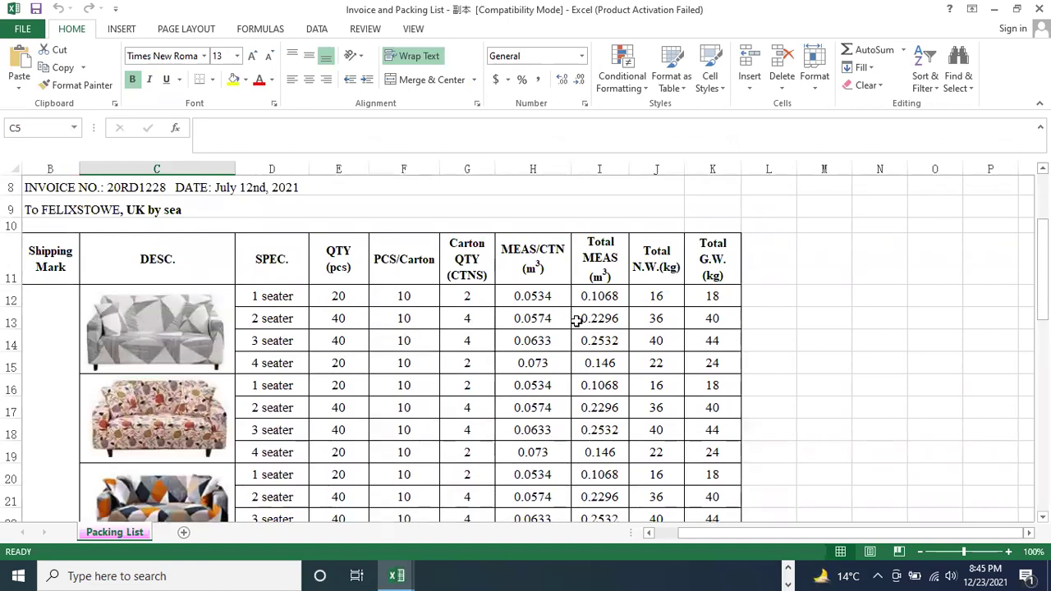
pyautogui.scroll(-1, 519, 339)
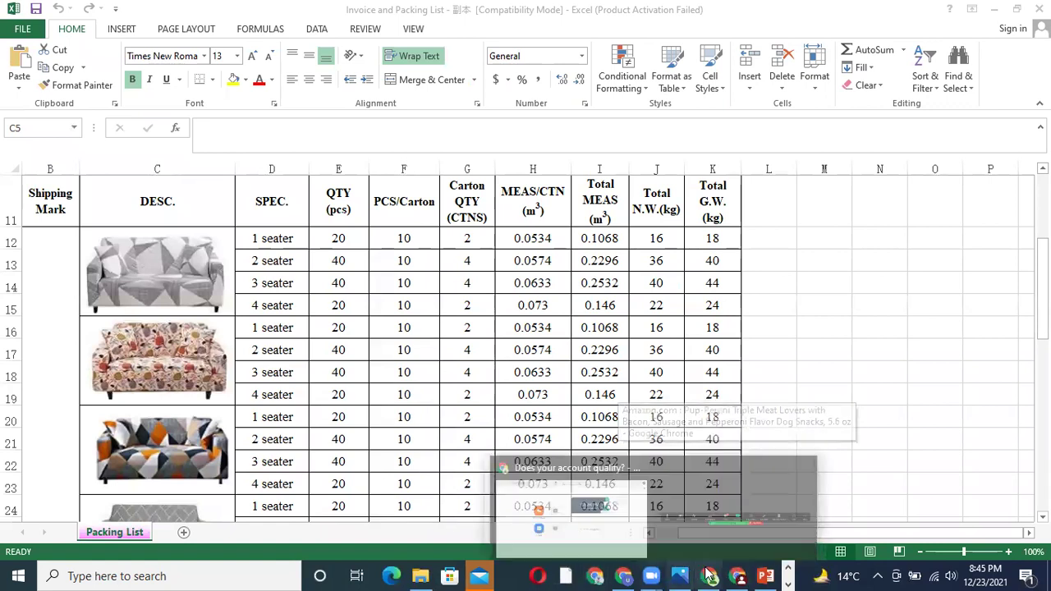
# Step: Return to the selling application in Chrome and tick the requirements for photographs of the physical product and pictures showing each side
pyautogui.click(738, 575)
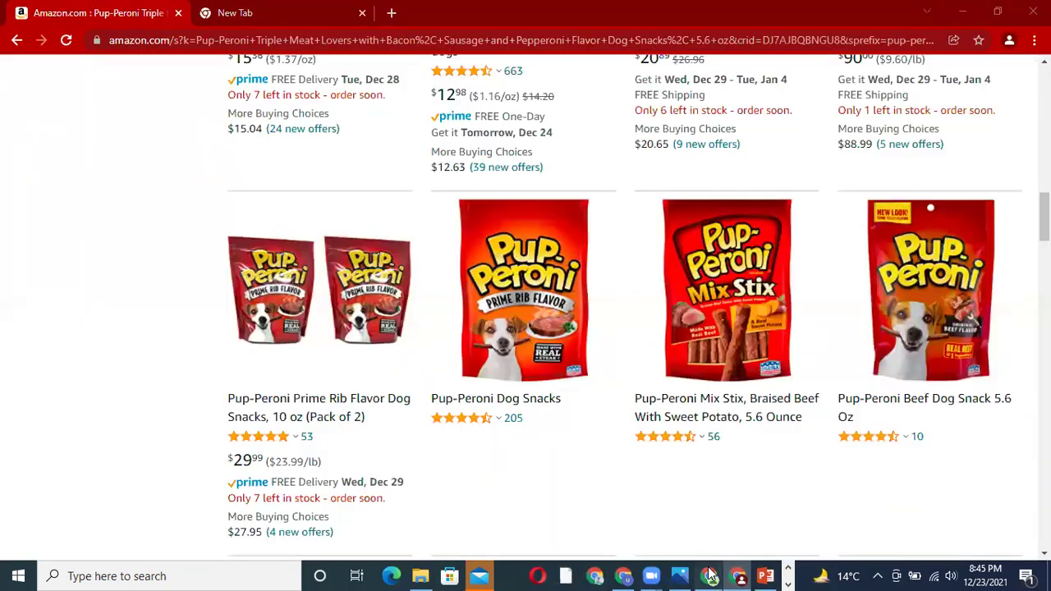
pyautogui.click(711, 575)
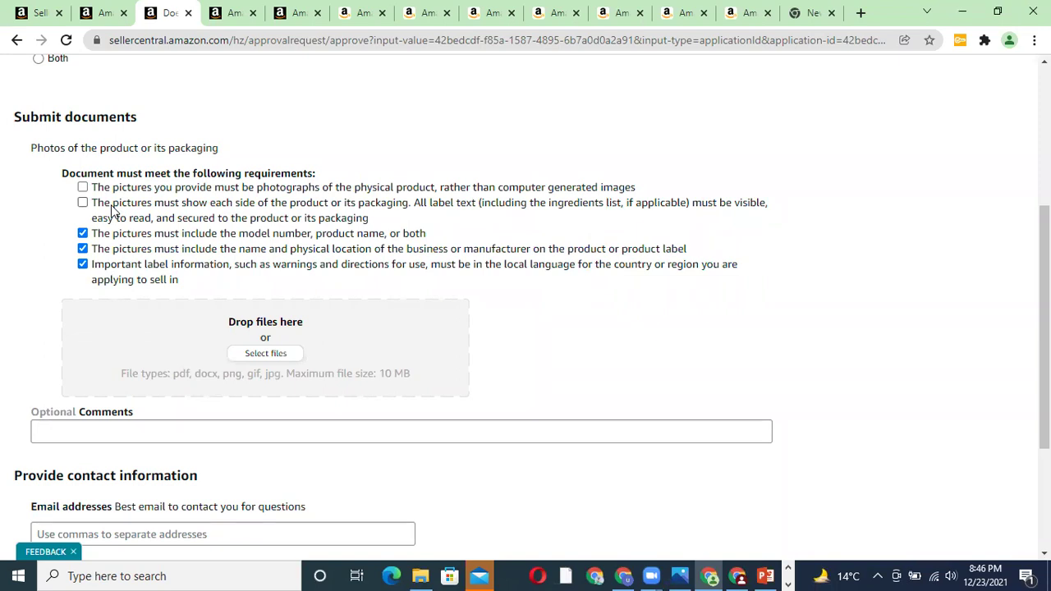
pyautogui.click(139, 188)
pyautogui.click(82, 203)
pyautogui.scroll(-3, 362, 377)
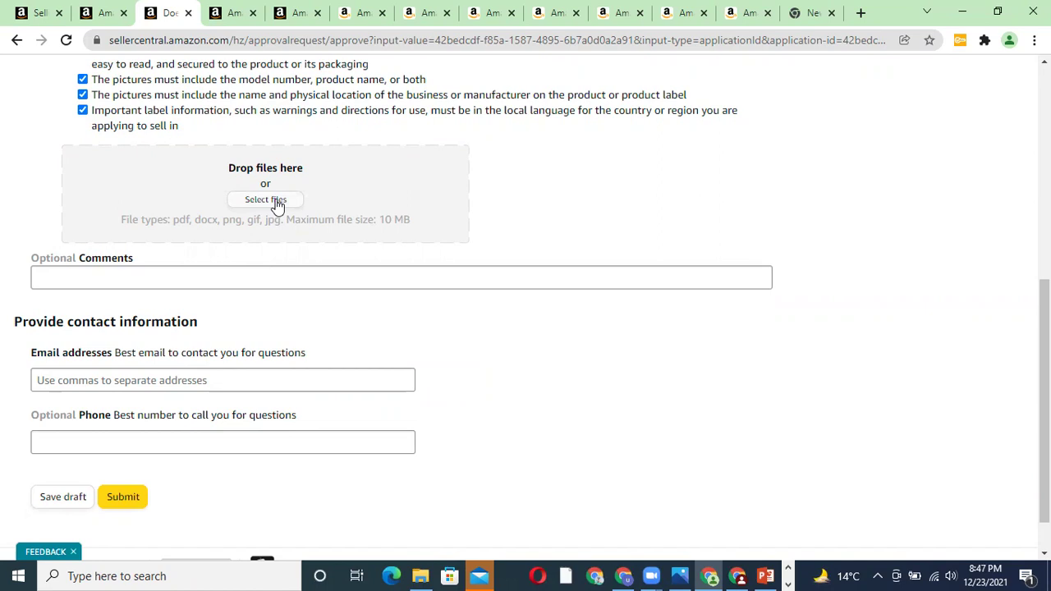
# Step: Search Google for alibaba and open the Alibaba.com website from the results
pyautogui.click(808, 13)
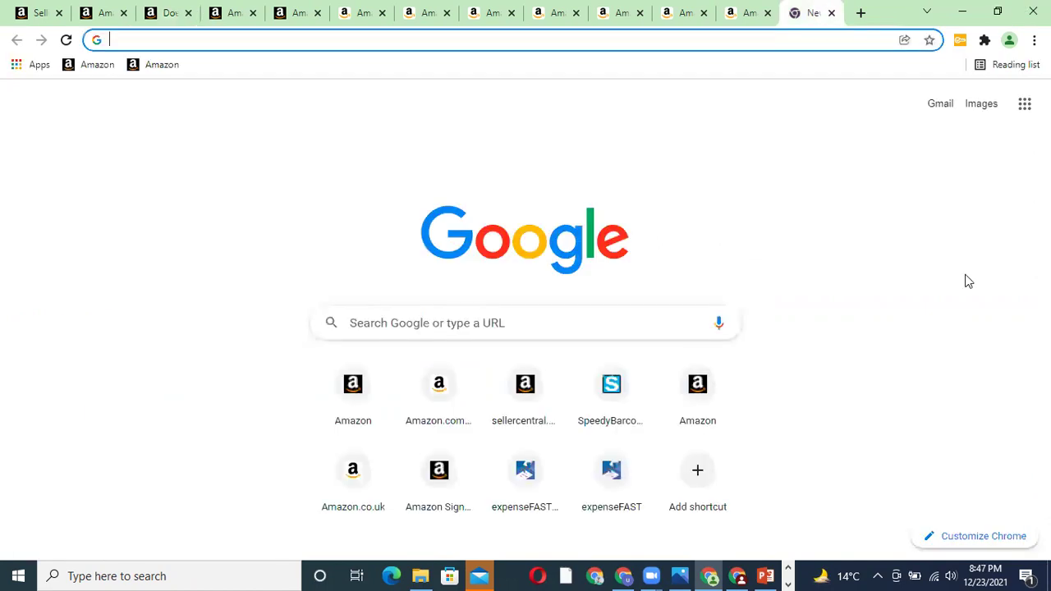
pyautogui.write('ali')
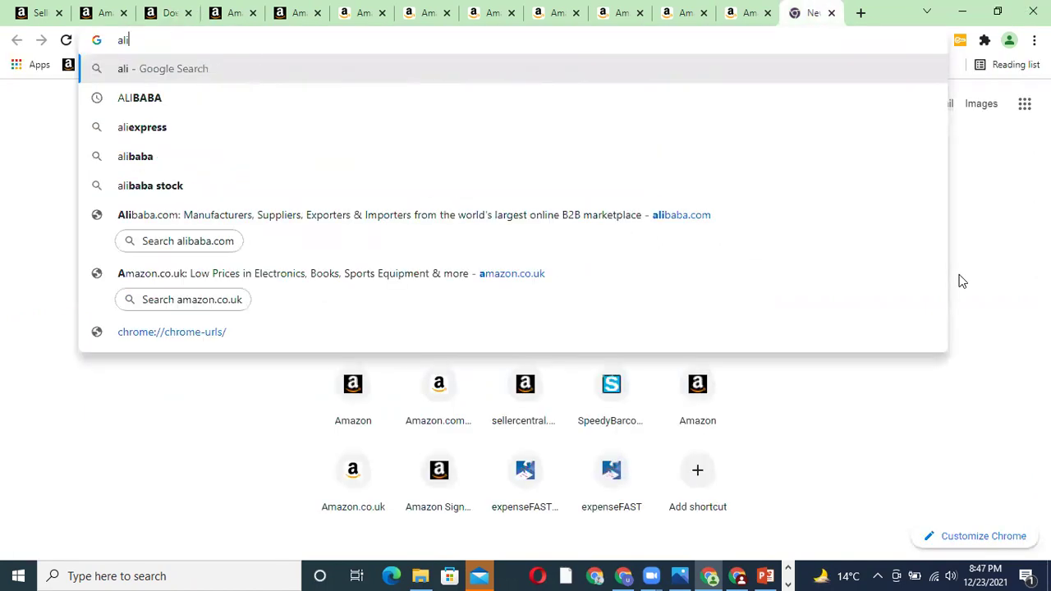
pyautogui.write('babab')
pyautogui.press('Return')
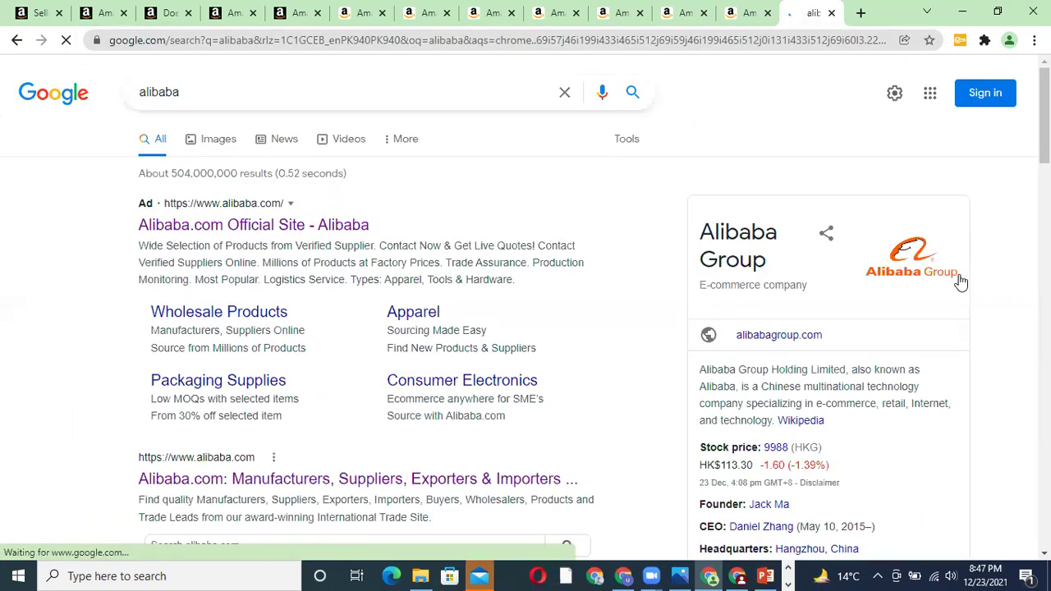
pyautogui.click(246, 481)
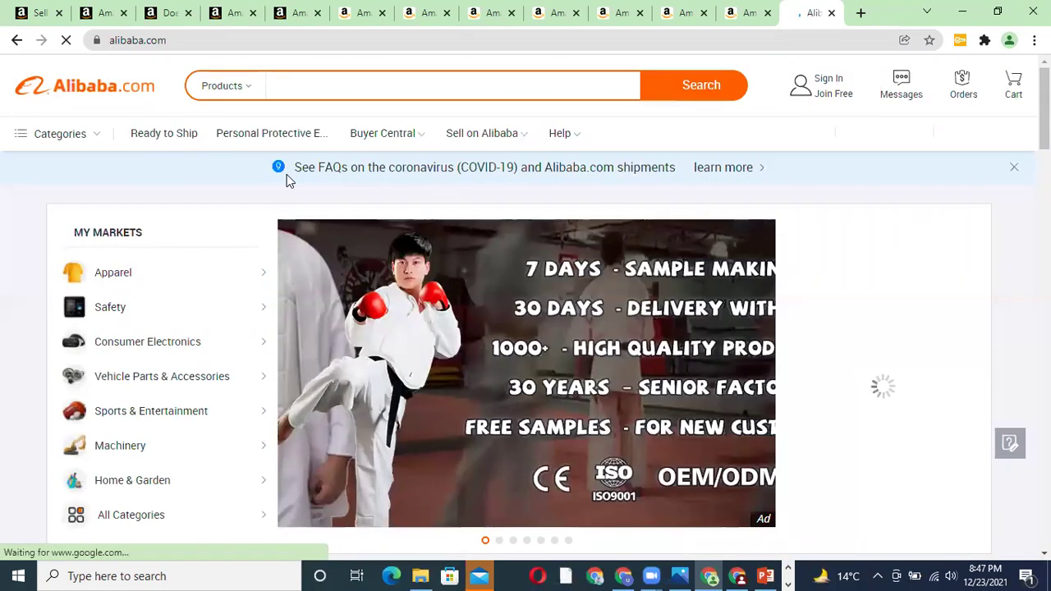
# Step: Check the photo requirements in the selling application, and return to Alibaba.com to search for sofa cover
pyautogui.click(168, 12)
pyautogui.scroll(1, 224, 191)
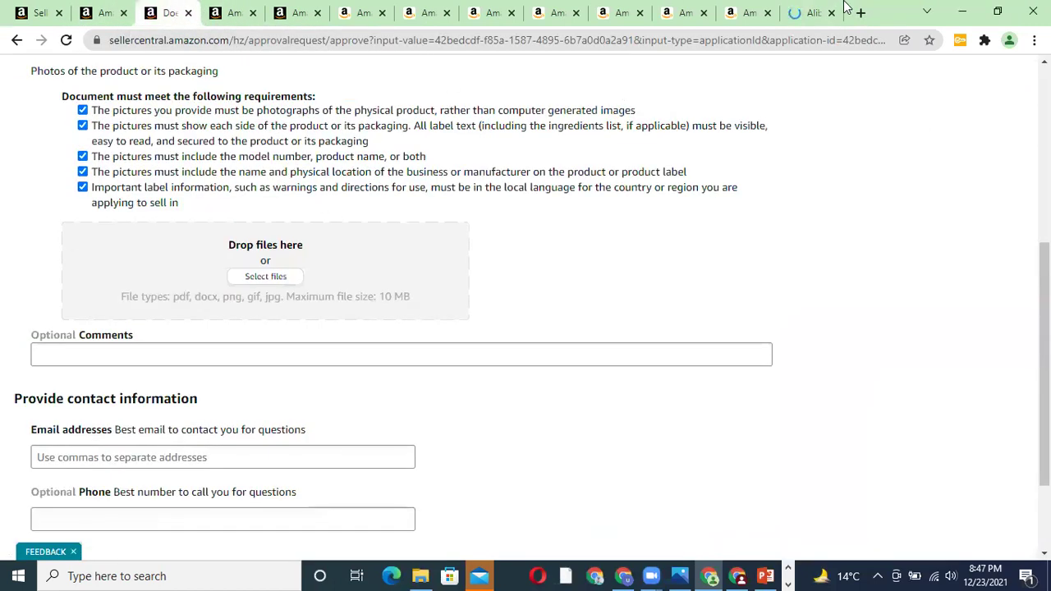
pyautogui.click(813, 12)
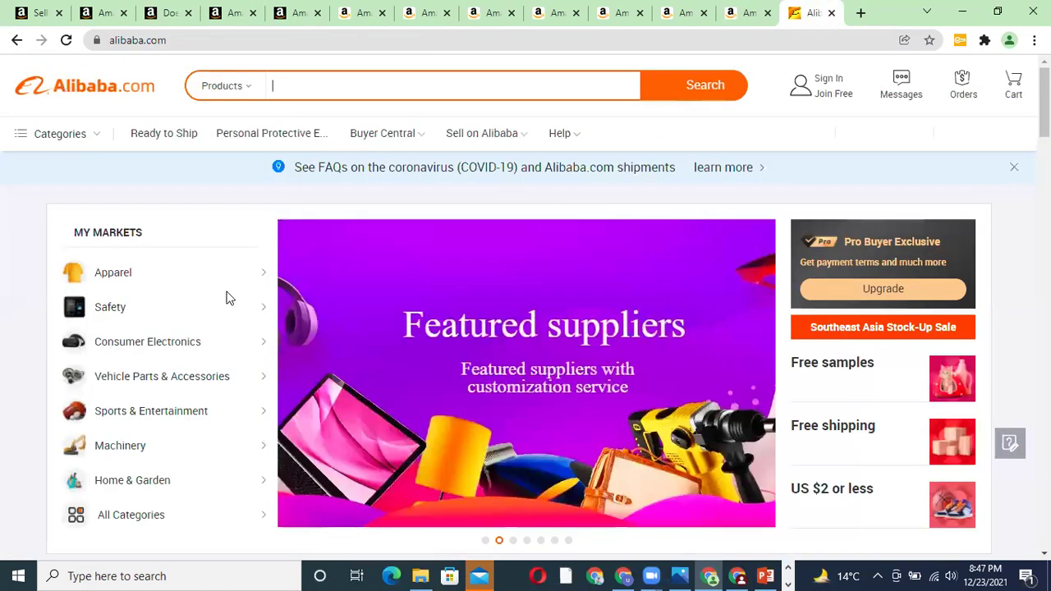
pyautogui.moveTo(228, 299)
pyautogui.write('s')
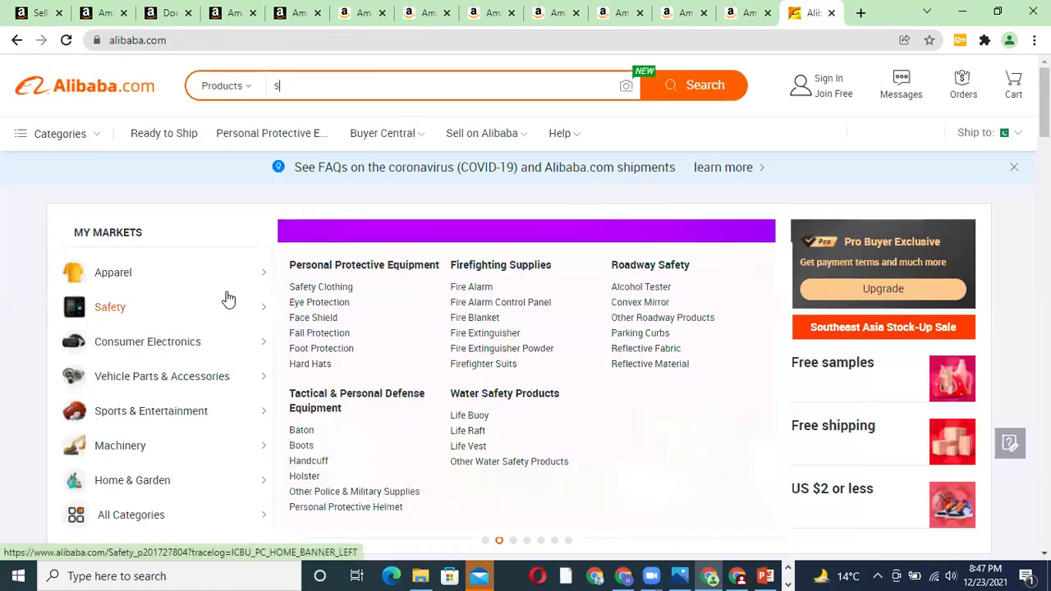
pyautogui.write('ofa cover')
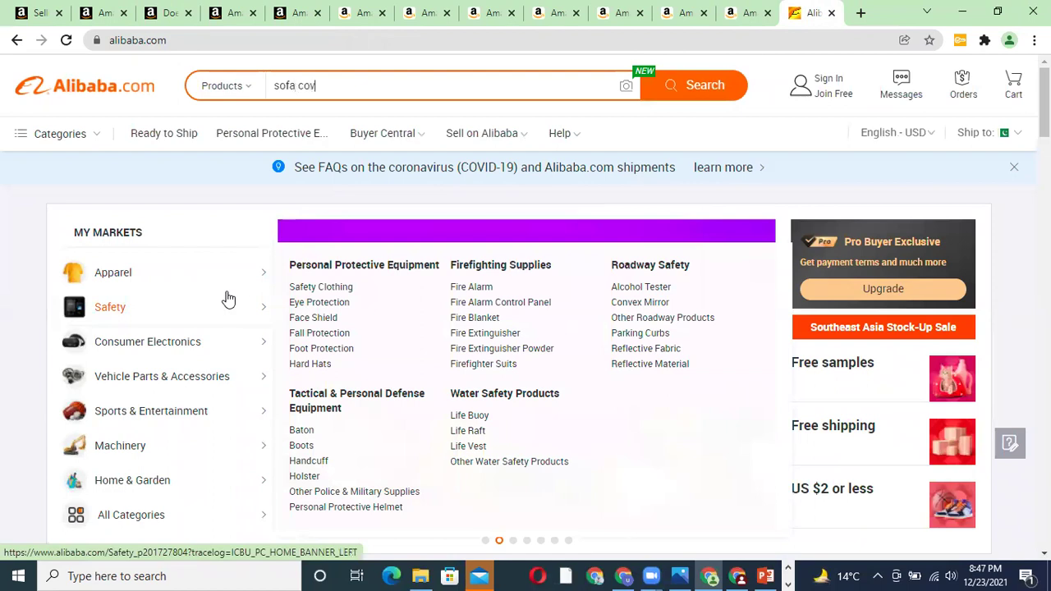
pyautogui.press('Return')
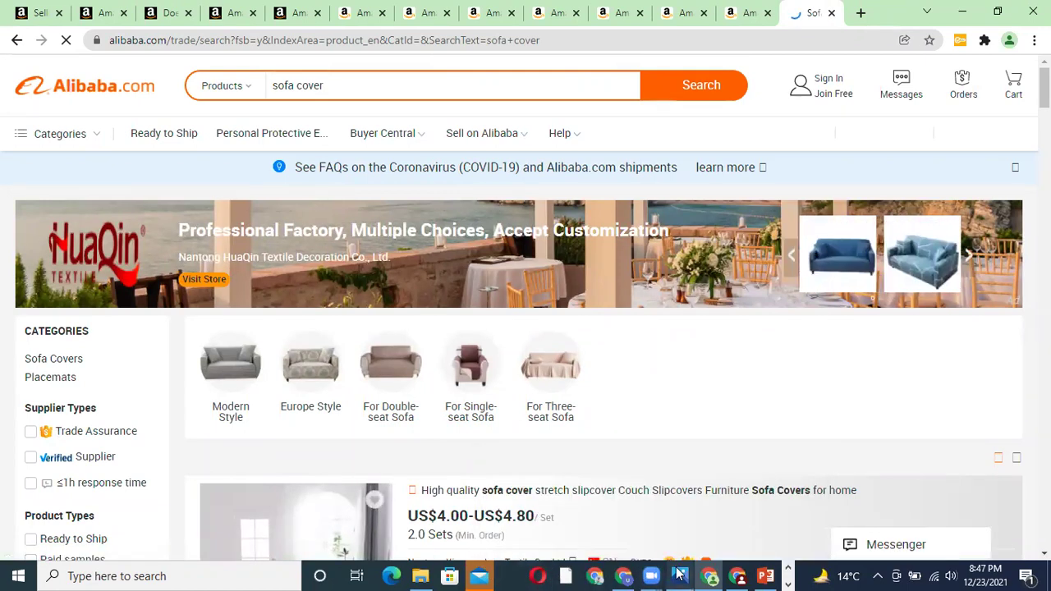
# Step: Switch to Photos to view the WhatsApp image of the transaction details, and minimize it to return to Chrome
pyautogui.moveTo(675, 573)
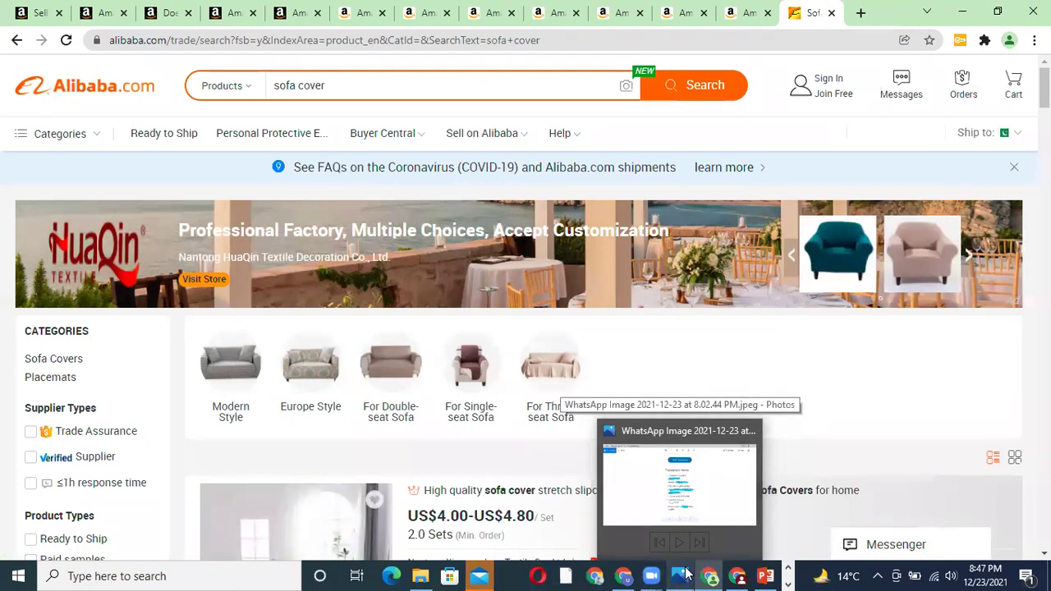
pyautogui.click(687, 574)
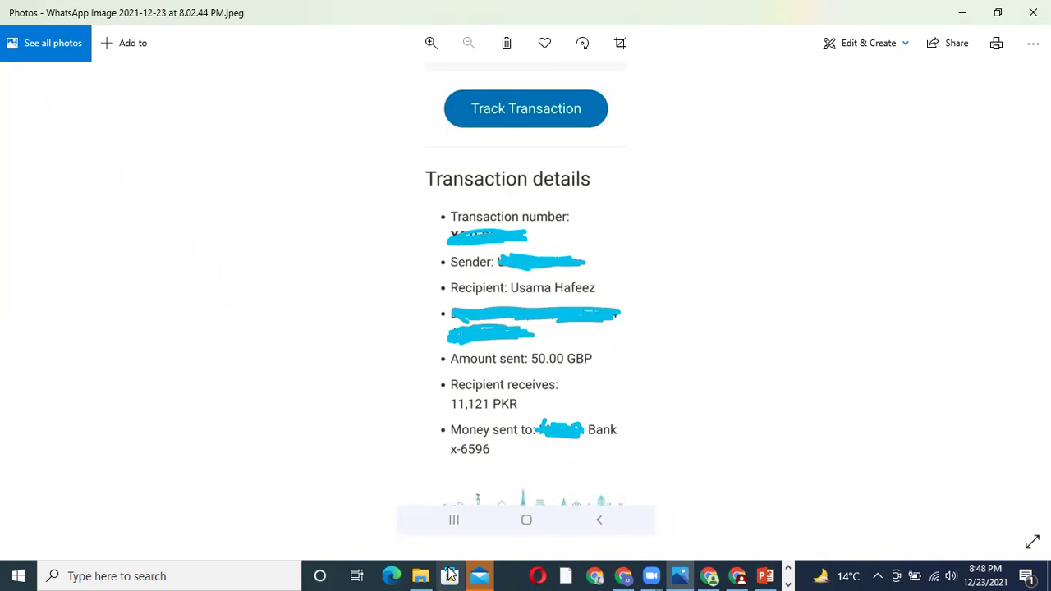
pyautogui.click(975, 12)
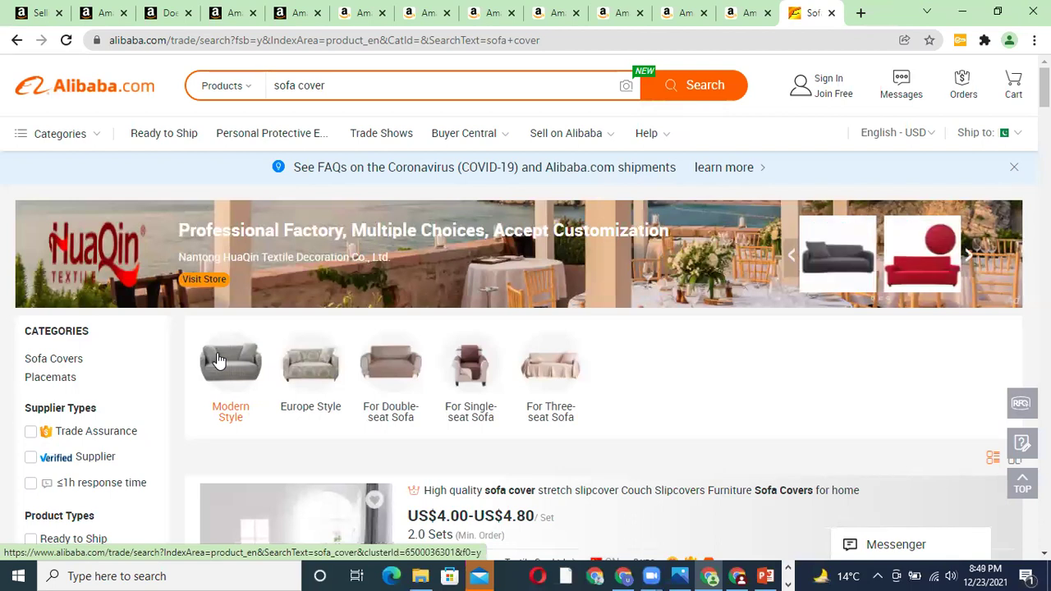
# Step: Look through the sofa cover listings on Alibaba, comparing their prices, minimum orders and suppliers
pyautogui.scroll(-1, 511, 317)
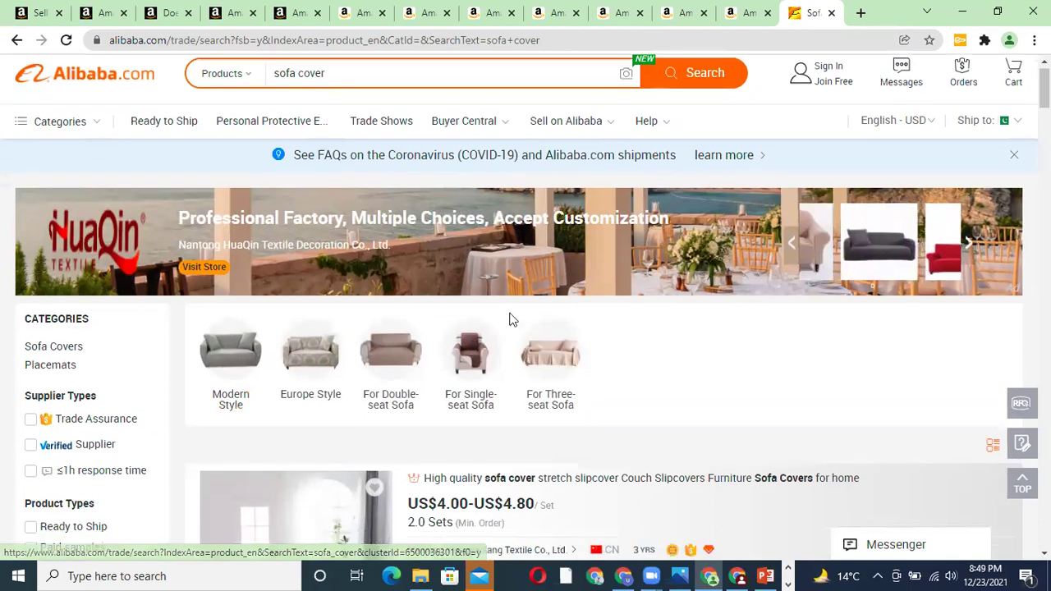
pyautogui.scroll(-1, 415, 219)
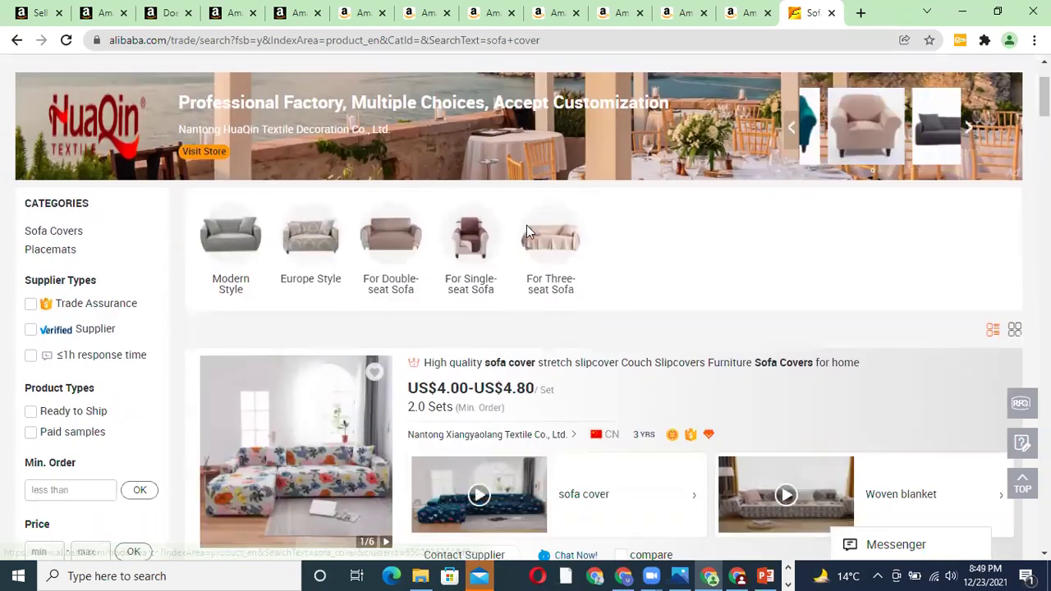
pyautogui.scroll(-4, 526, 230)
pyautogui.scroll(1, 491, 240)
pyautogui.scroll(-1, 487, 248)
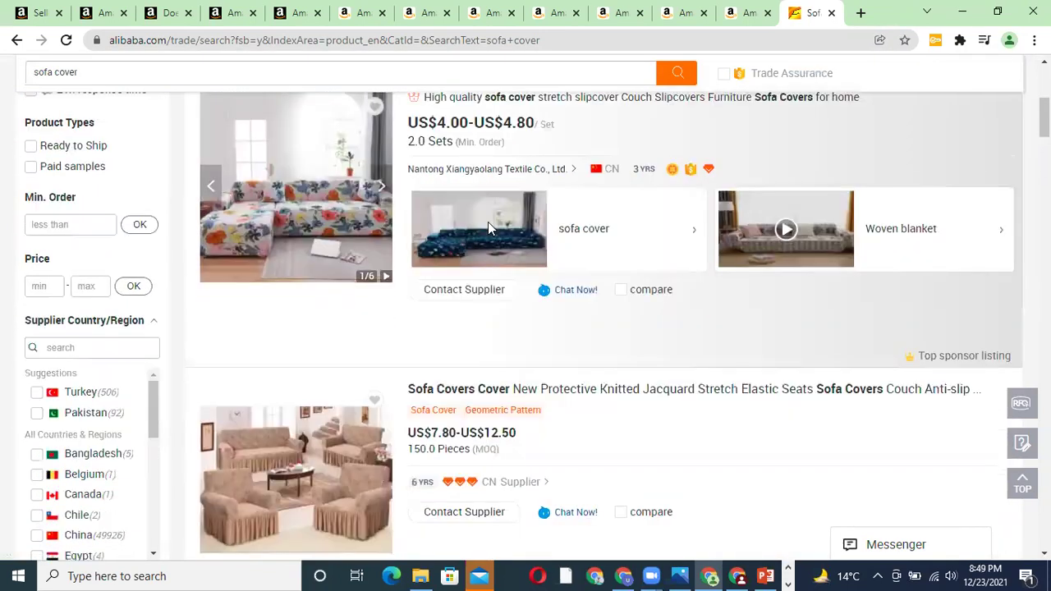
pyautogui.scroll(-5, 488, 225)
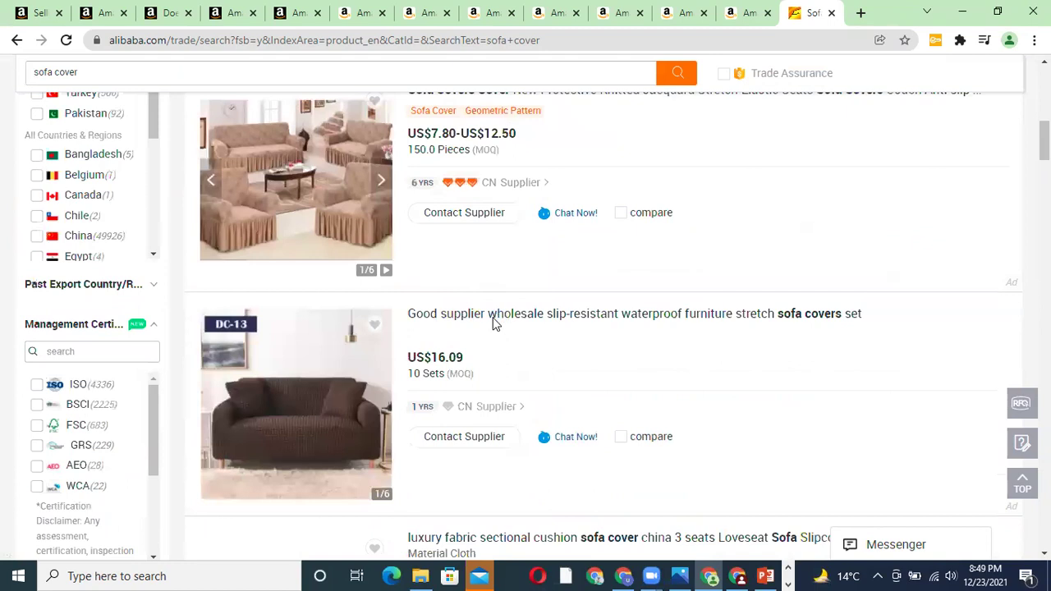
pyautogui.scroll(-4, 534, 322)
pyautogui.scroll(-5, 553, 320)
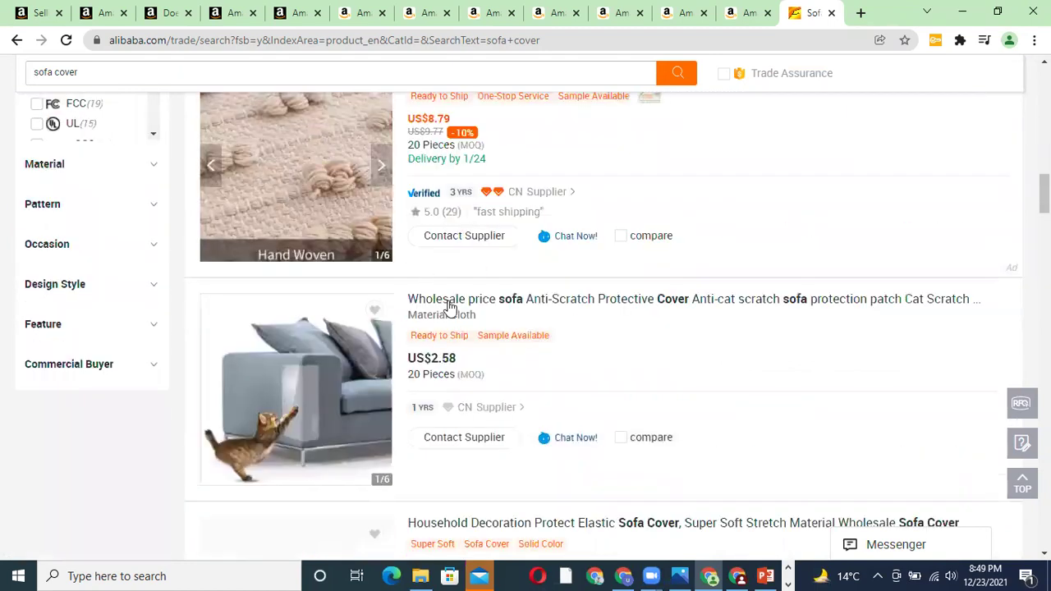
pyautogui.scroll(-7, 501, 332)
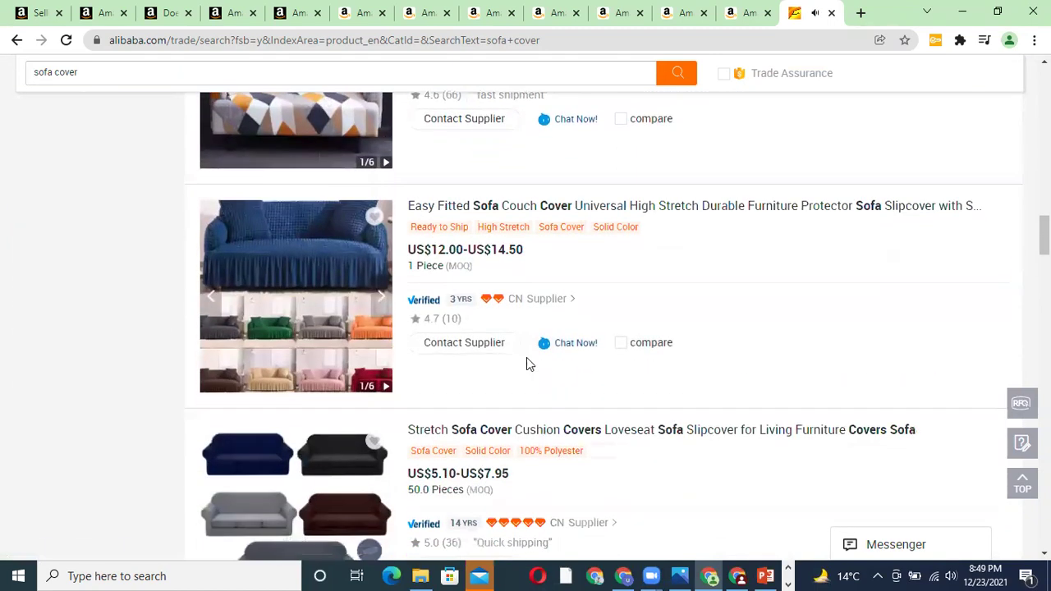
pyautogui.scroll(-2, 521, 369)
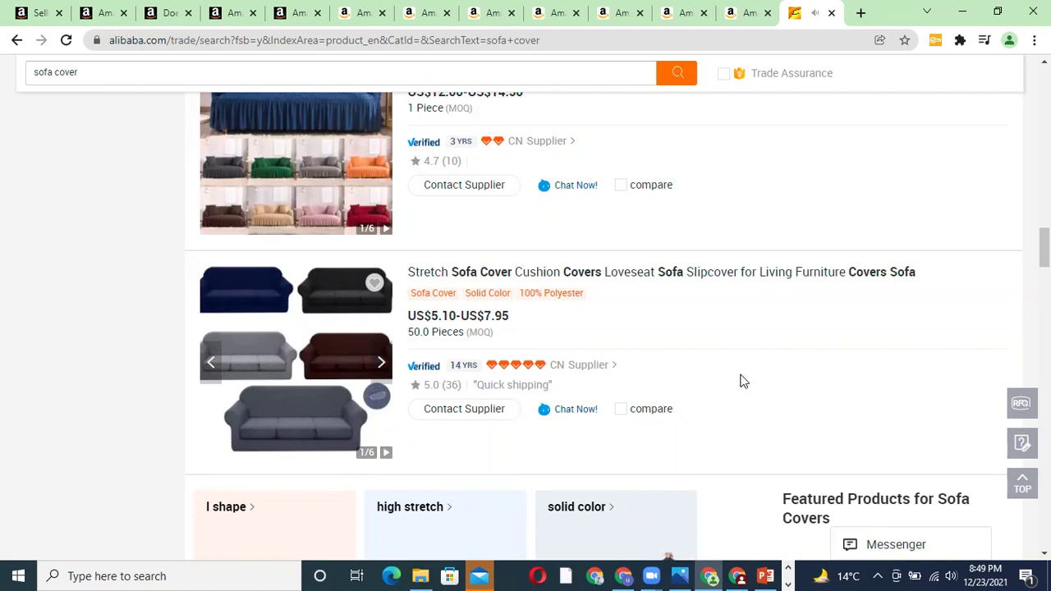
# Step: Return to the selling application and review the requirements for photos of the product or its packaging
pyautogui.click(672, 10)
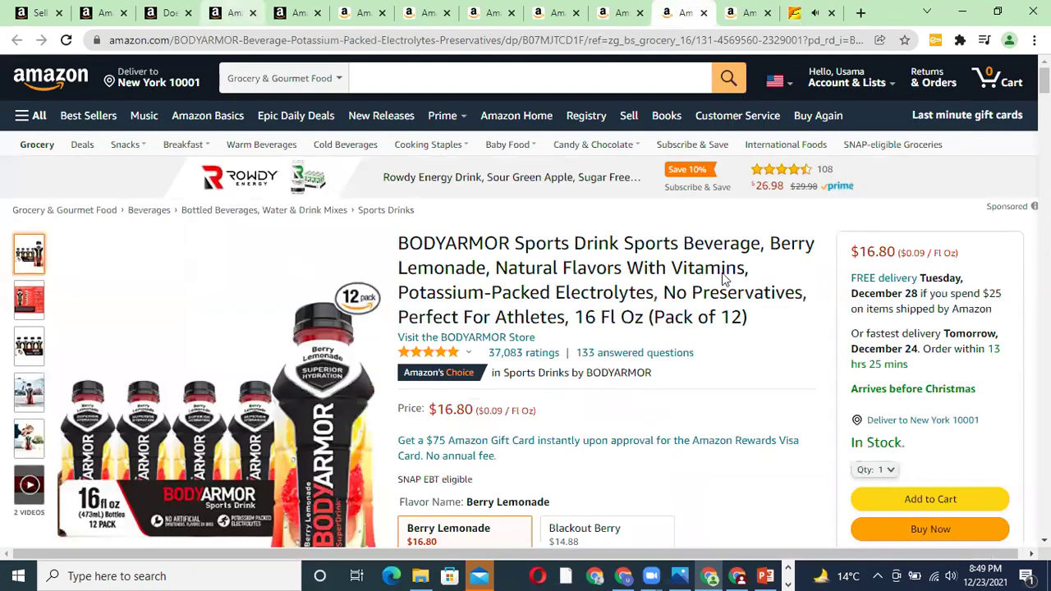
pyautogui.click(232, 10)
pyautogui.click(168, 12)
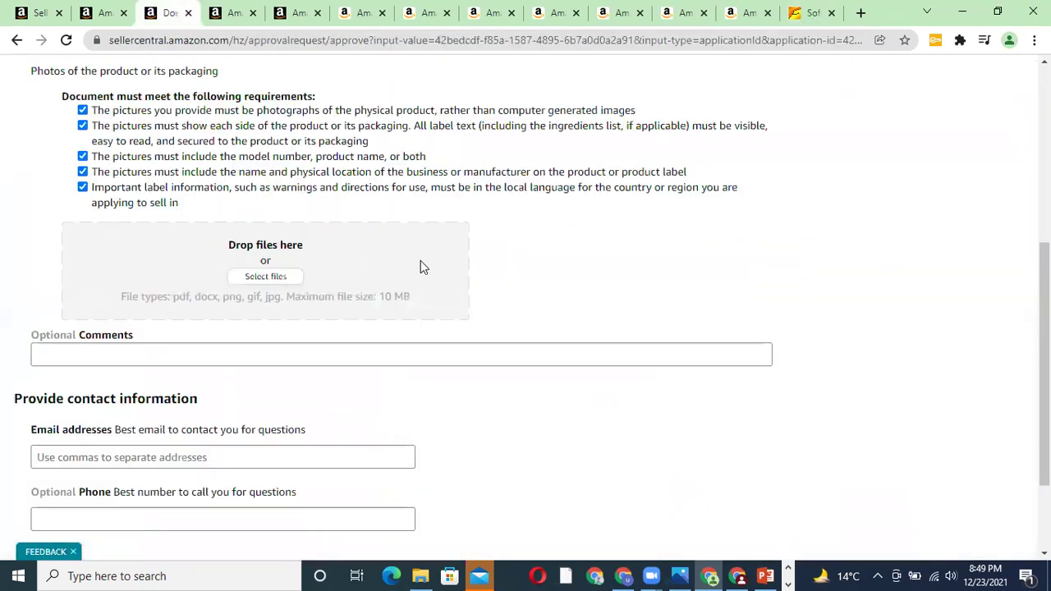
pyautogui.scroll(1, 420, 267)
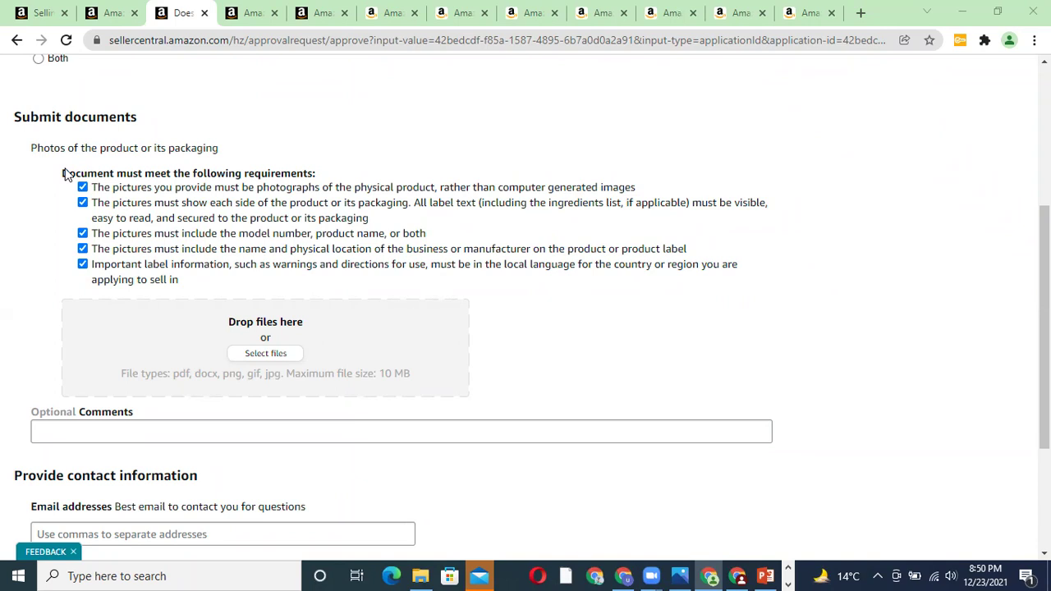
# Step: Repeat the earlier alibaba search on Google and open the Alibaba.com result in a separate tab
pyautogui.click(860, 12)
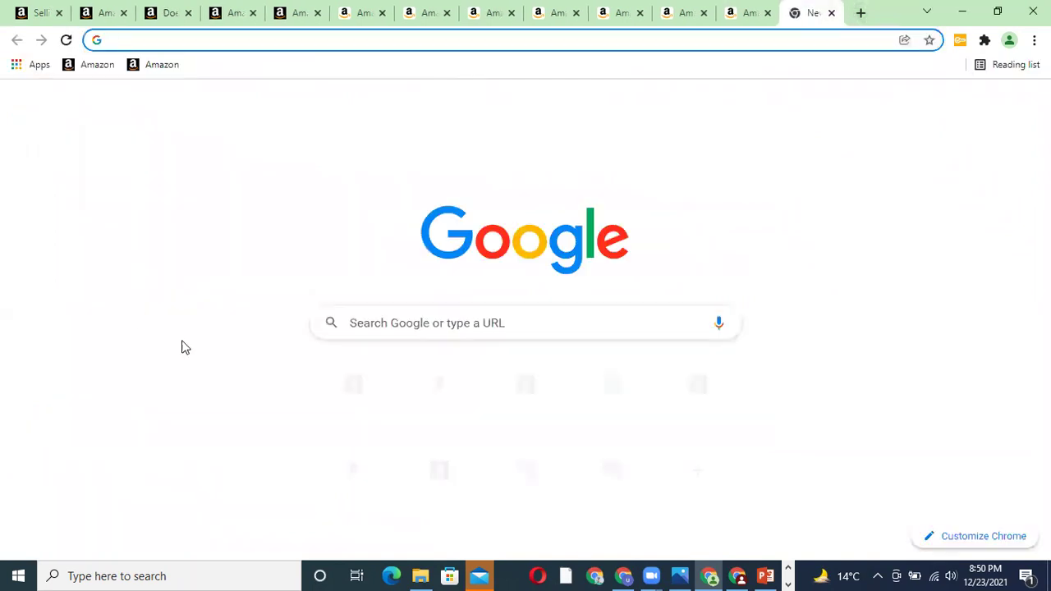
pyautogui.click(211, 39)
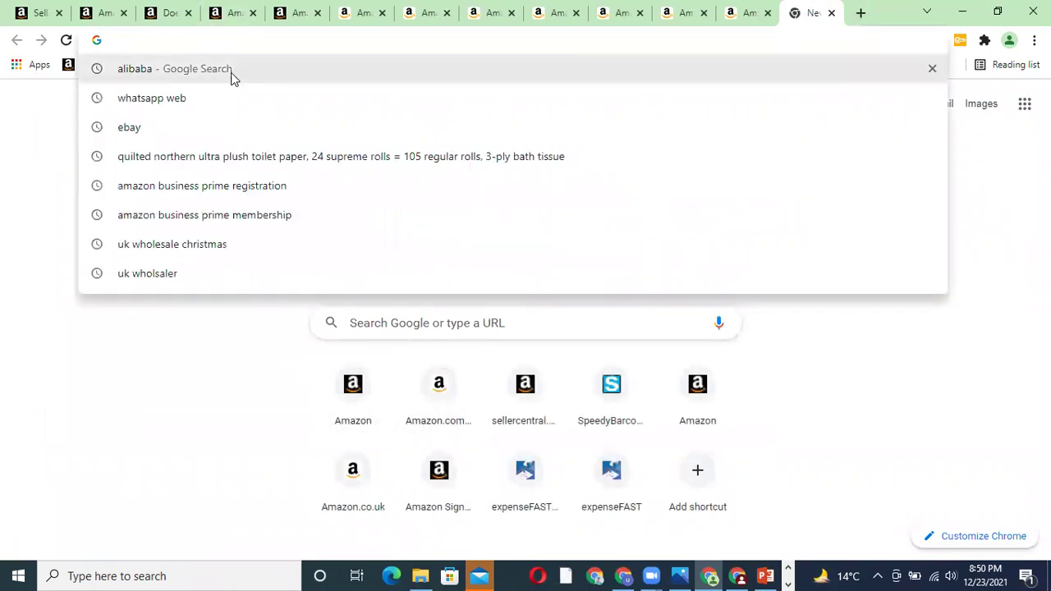
pyautogui.click(226, 72)
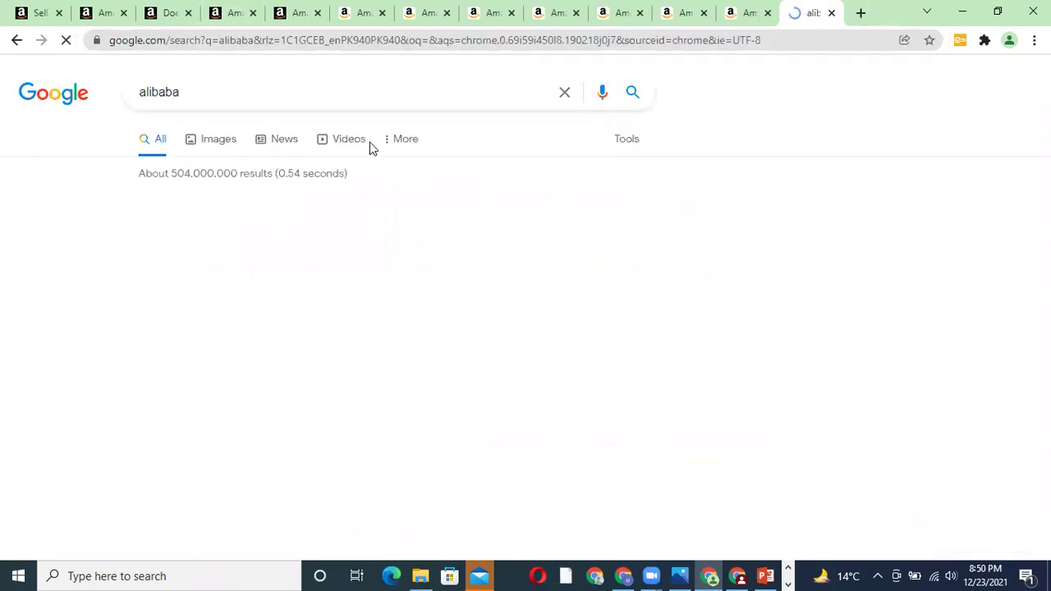
pyautogui.rightClick(319, 481)
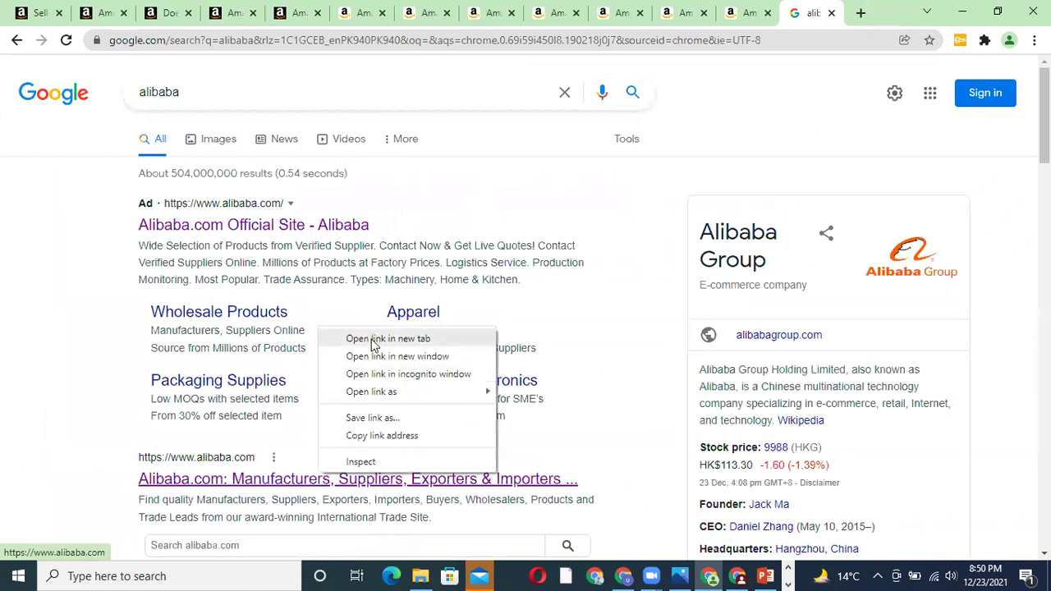
pyautogui.click(388, 338)
pyautogui.click(813, 12)
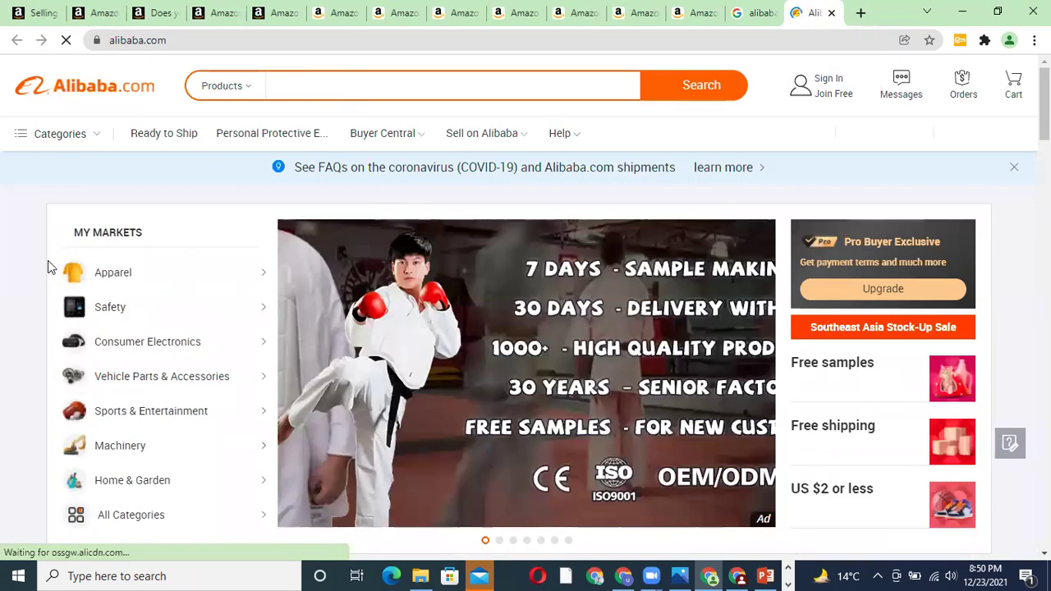
# Step: Search Alibaba.com for sofa cover and browse the supplier listings
pyautogui.write('sofa cover')
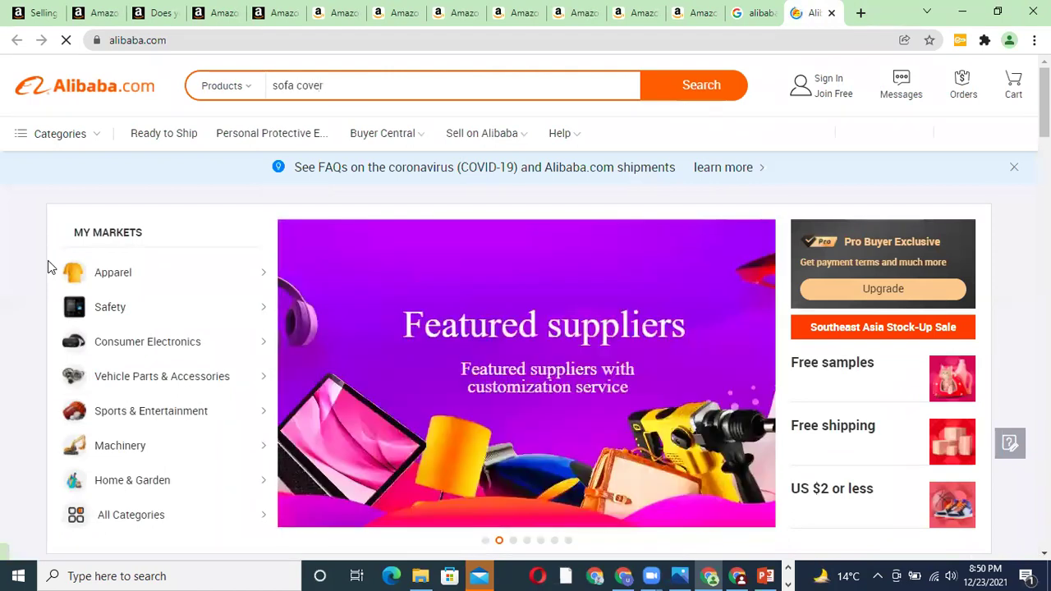
pyautogui.press('Return')
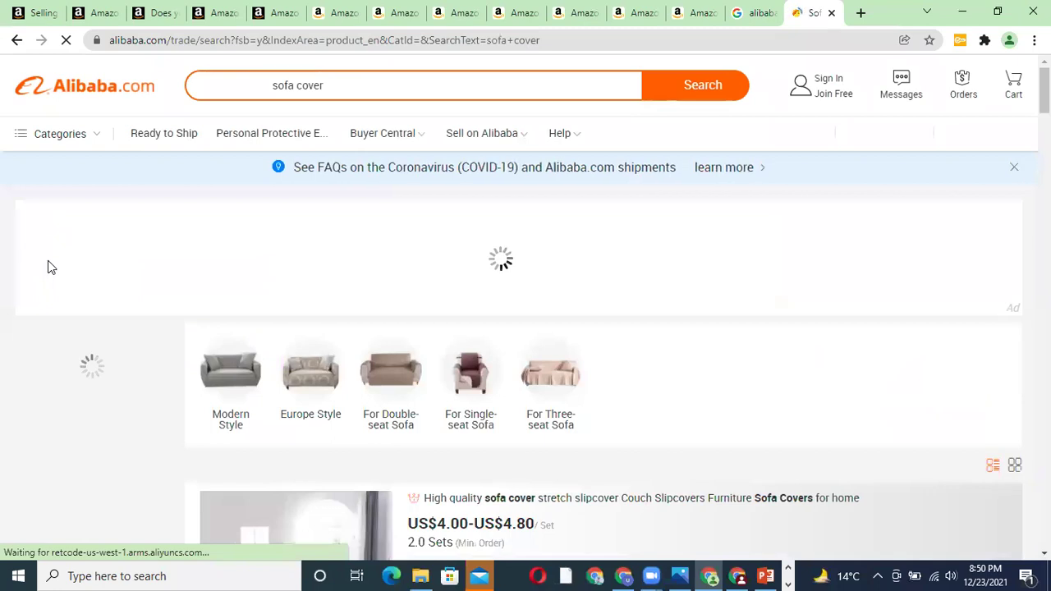
pyautogui.scroll(-5, 664, 494)
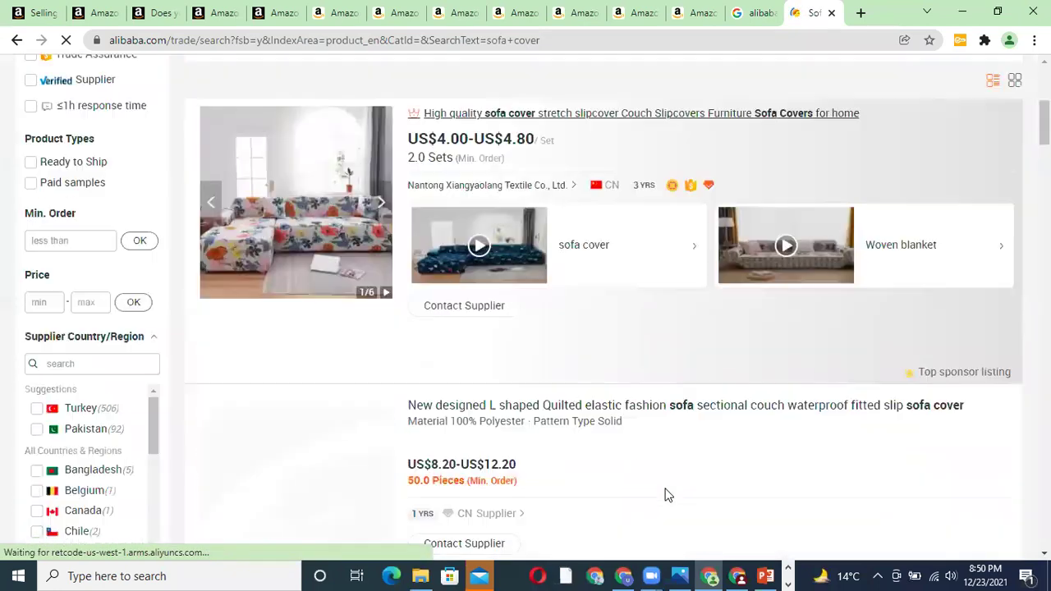
pyautogui.scroll(-10, 665, 495)
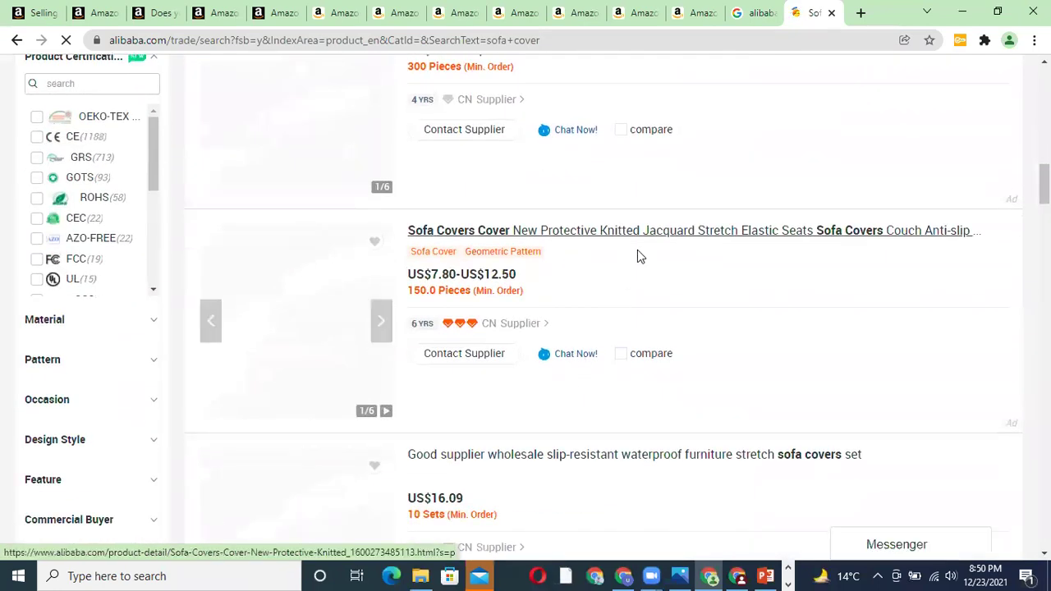
# Step: Open the New Protective Knitted Jacquard Stretch sofa covers listing and examine its product, customization and supplier details
pyautogui.click(663, 239)
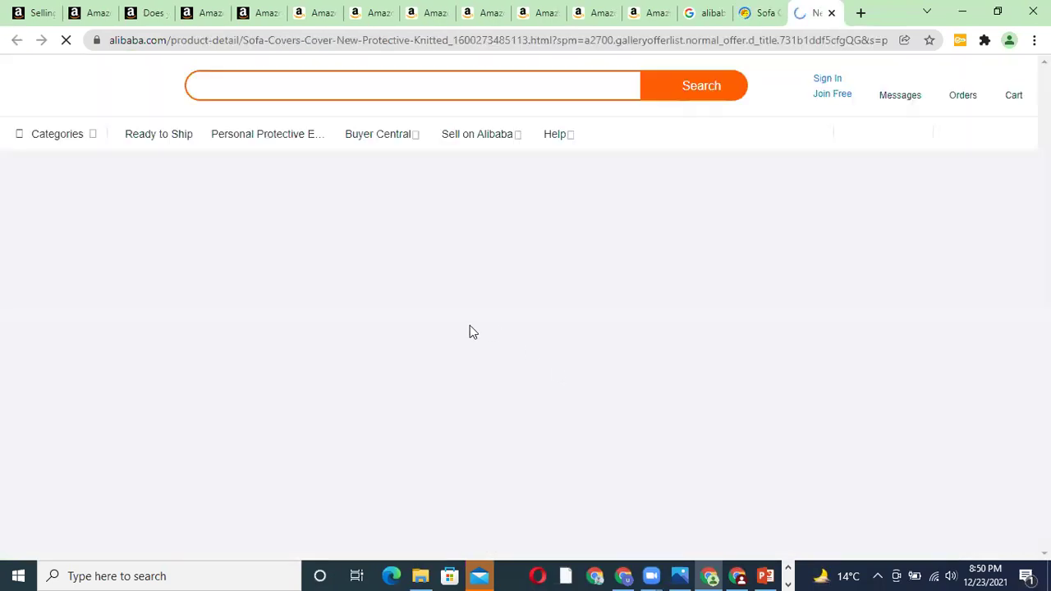
pyautogui.scroll(-5, 445, 363)
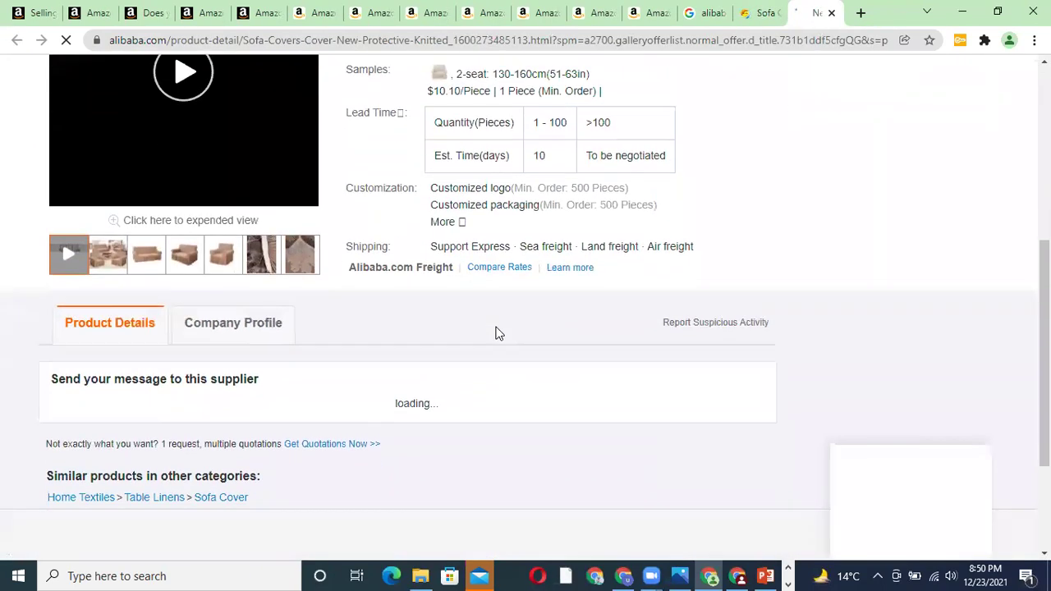
pyautogui.scroll(-3, 496, 332)
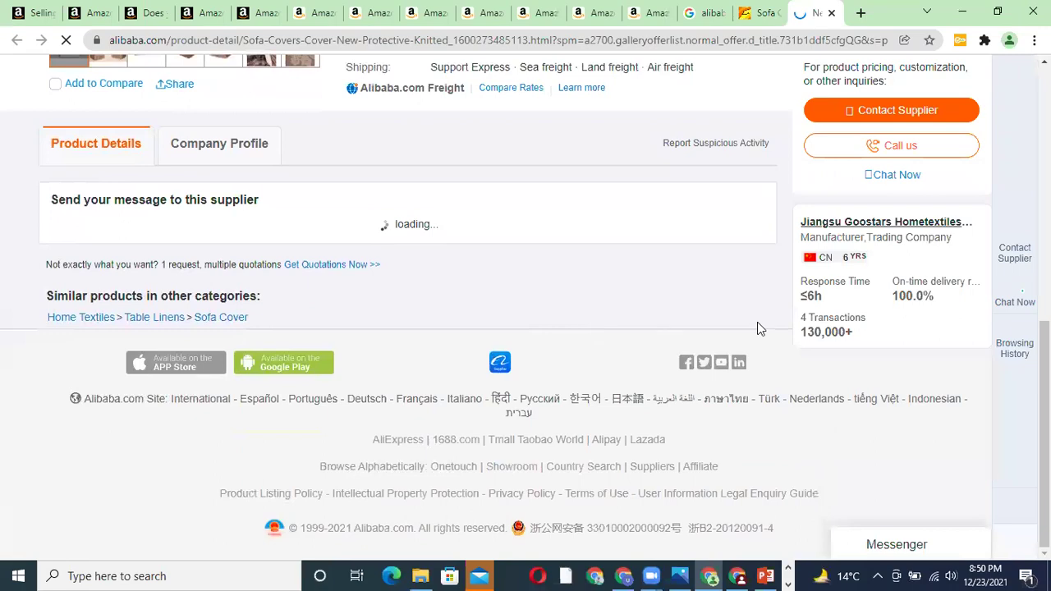
pyautogui.scroll(-5, 566, 382)
pyautogui.scroll(-3, 413, 424)
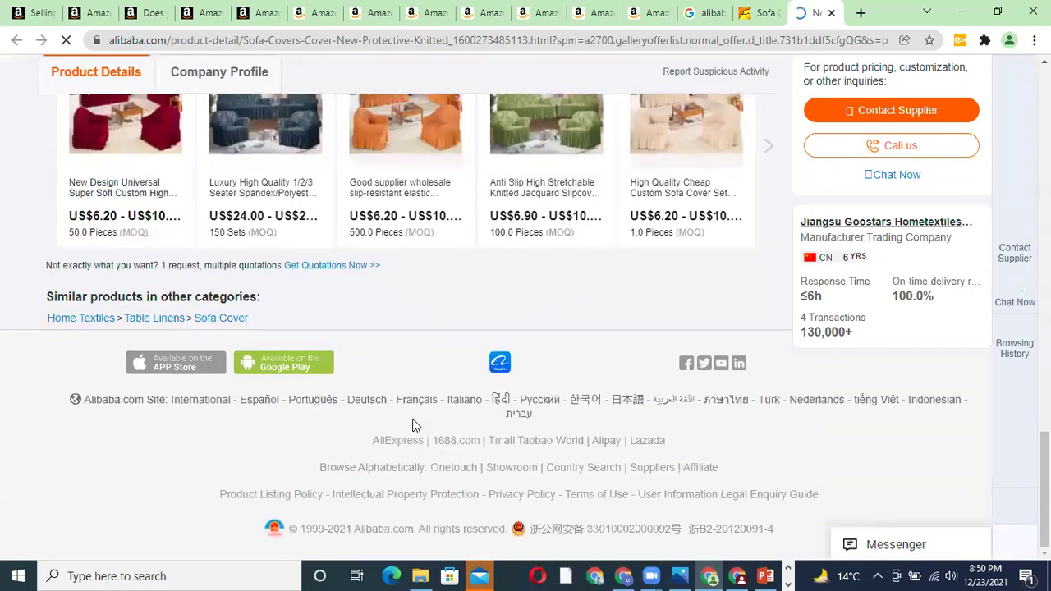
# Step: Read through the sofa cover listing's product description down to its Specification table and sofa size diagrams
pyautogui.scroll(-8, 358, 402)
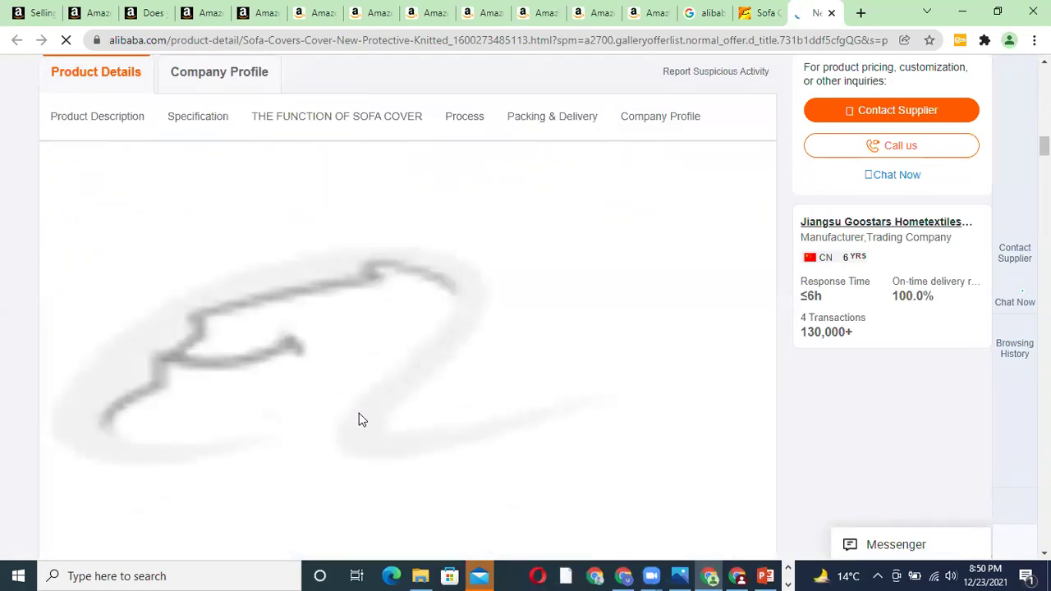
pyautogui.scroll(-10, 358, 413)
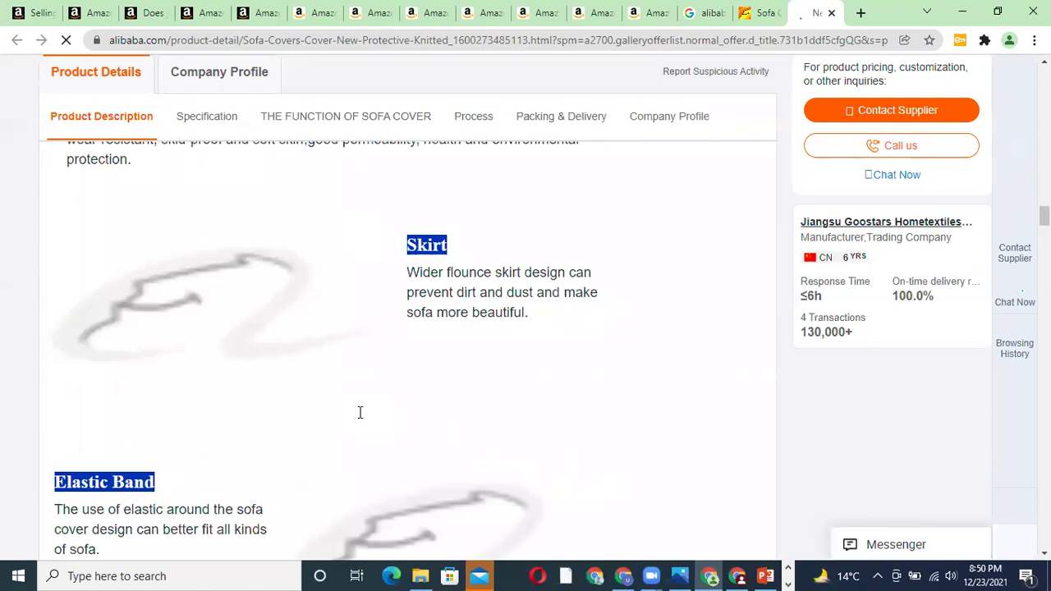
pyautogui.scroll(-8, 359, 419)
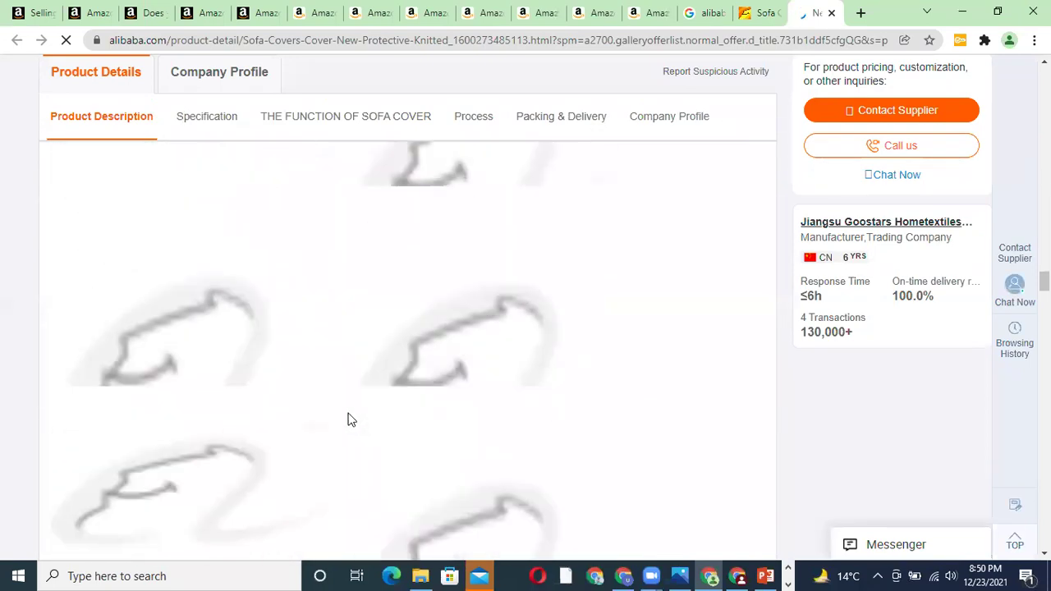
pyautogui.scroll(1, 257, 394)
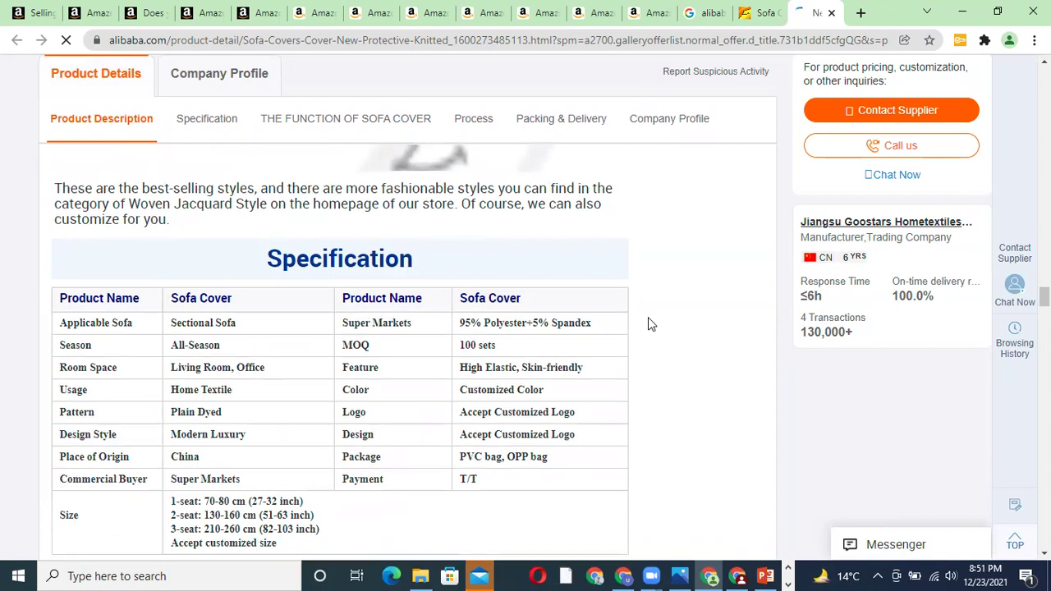
pyautogui.scroll(-2, 371, 343)
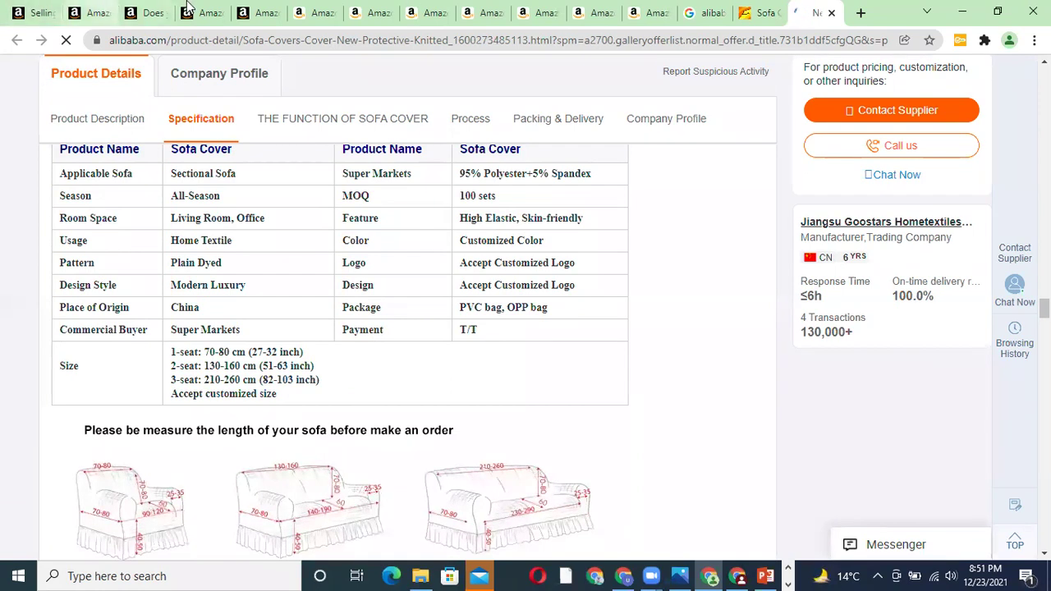
# Step: Return to the Grocery & Gourmet Foods selling application for B01FS2GH2O and review its photo requirements and application progress
pyautogui.click(135, 9)
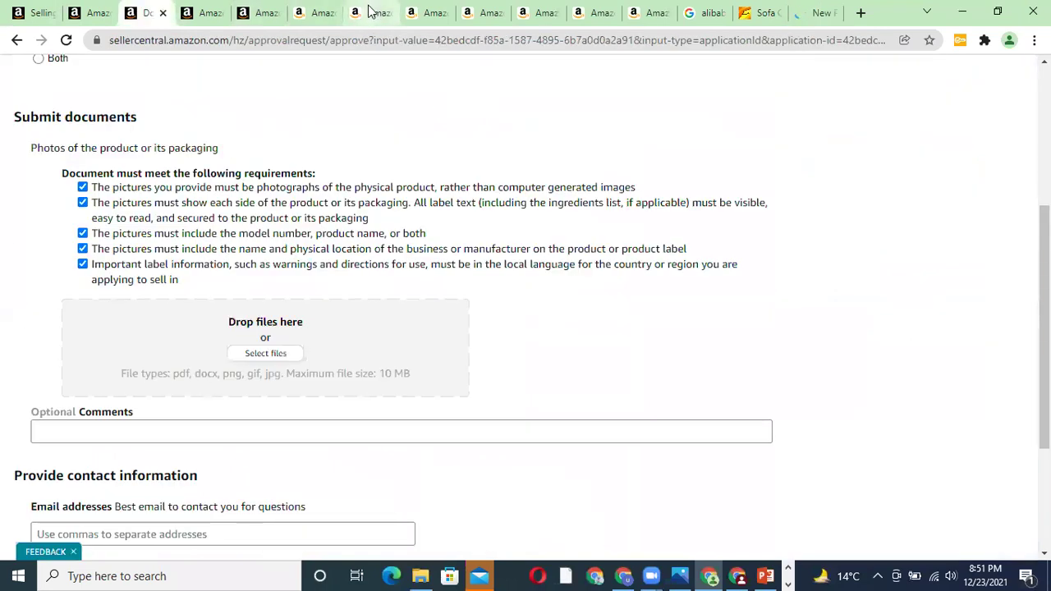
pyautogui.scroll(1, 320, 295)
pyautogui.scroll(2, 320, 295)
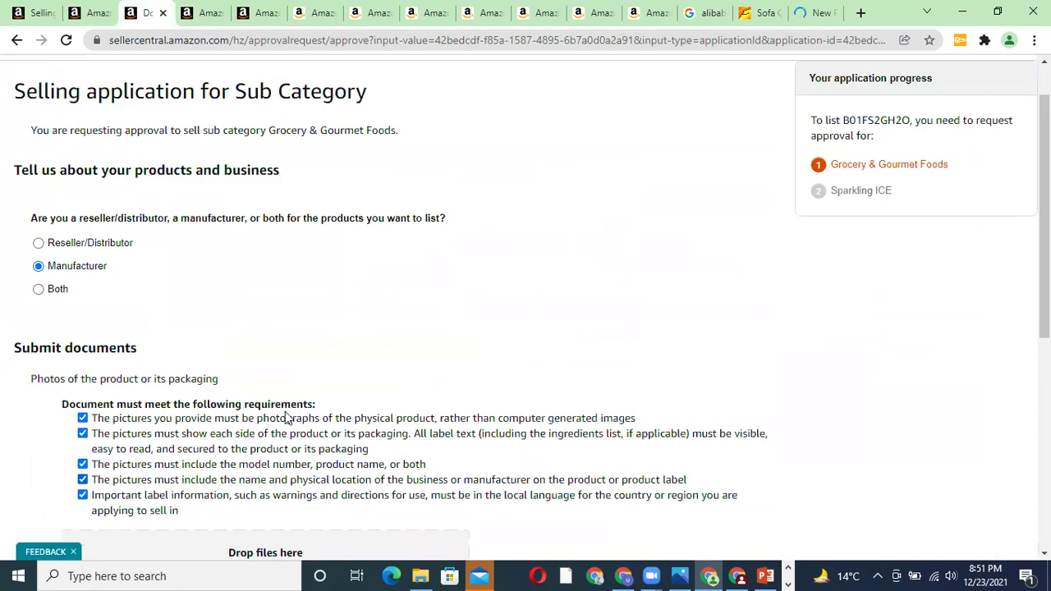
# Step: Copy the ASIN B07N3GK9PK from the web address of the Monster Energy Ultra Sunrise product page
pyautogui.click(419, 6)
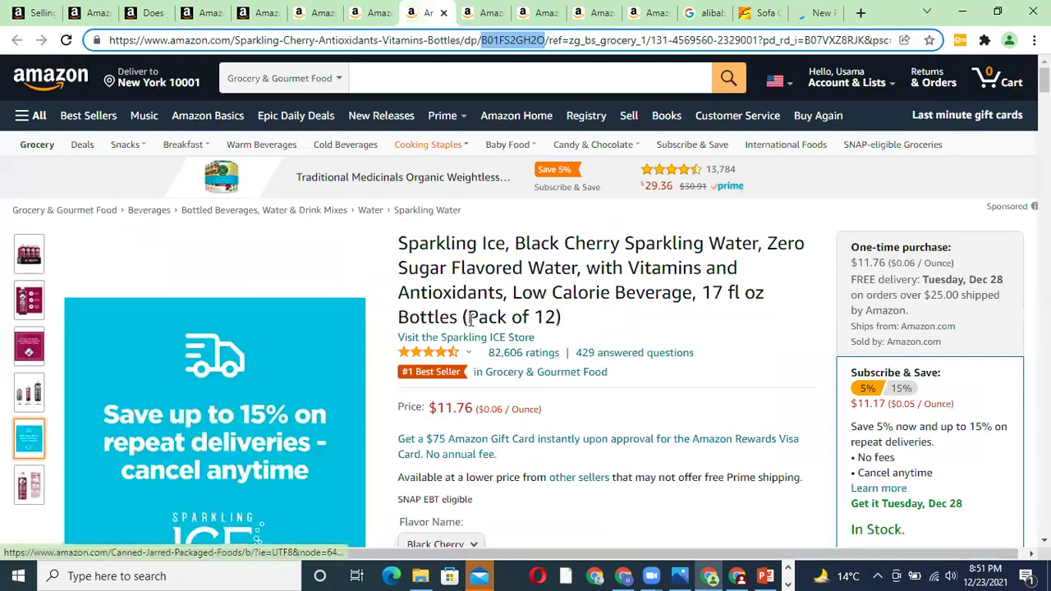
pyautogui.click(485, 12)
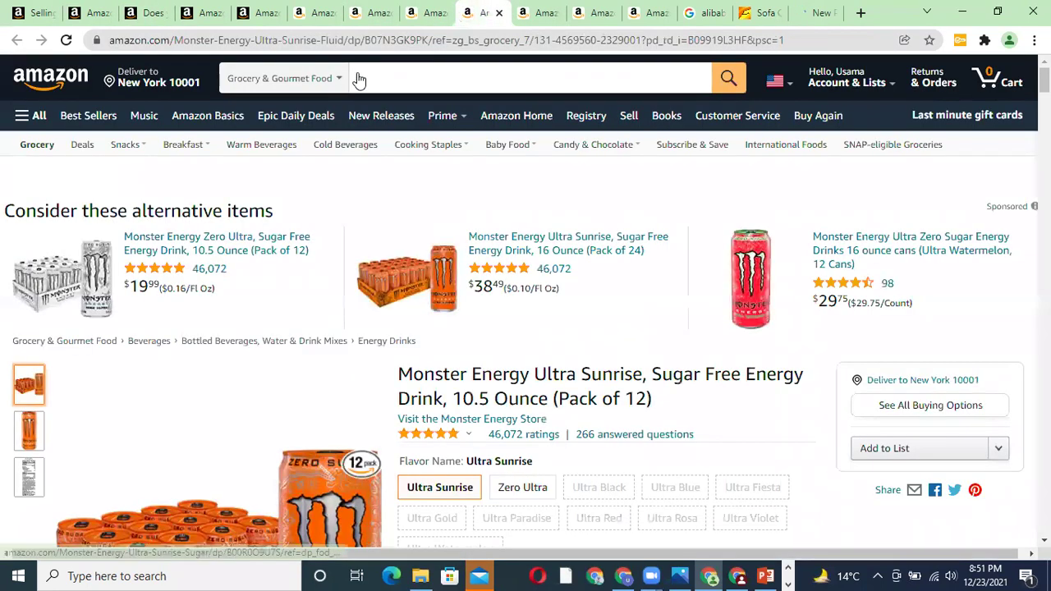
pyautogui.doubleClick(423, 41)
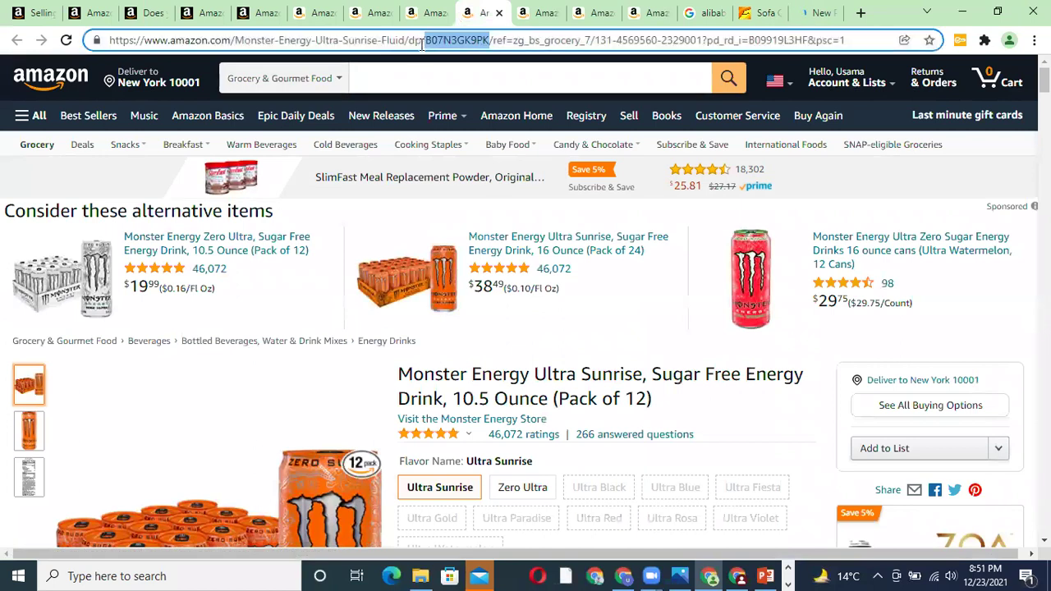
pyautogui.rightClick(452, 45)
pyautogui.click(491, 130)
# Step: Search the Seller Central product catalog for the copied ASIN B07N3GK9PK
pyautogui.click(148, 13)
pyautogui.click(88, 12)
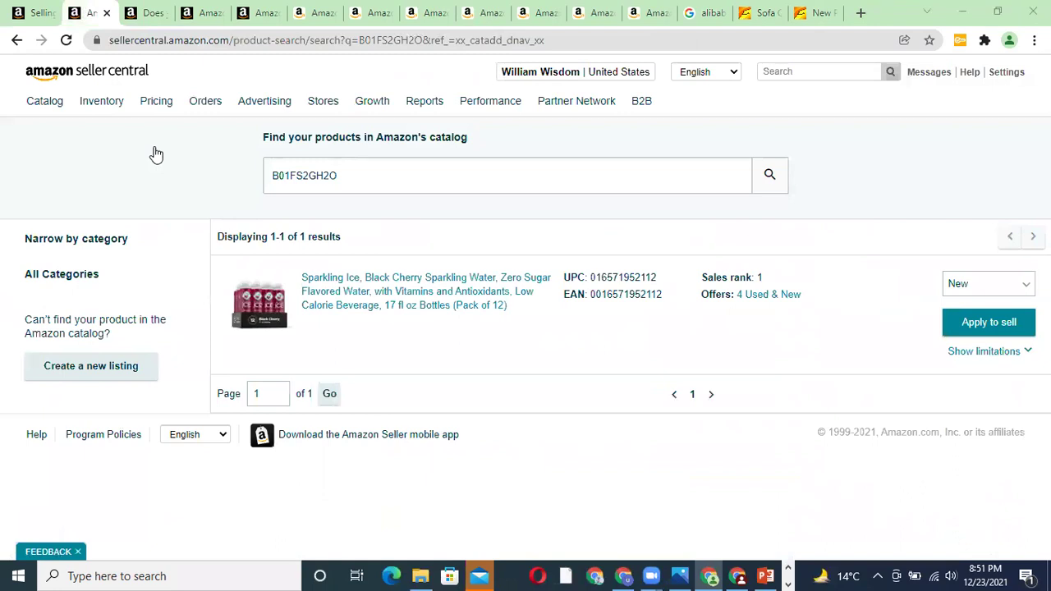
pyautogui.tripleClick(411, 183)
pyautogui.hotkey('ctrl', 'v')
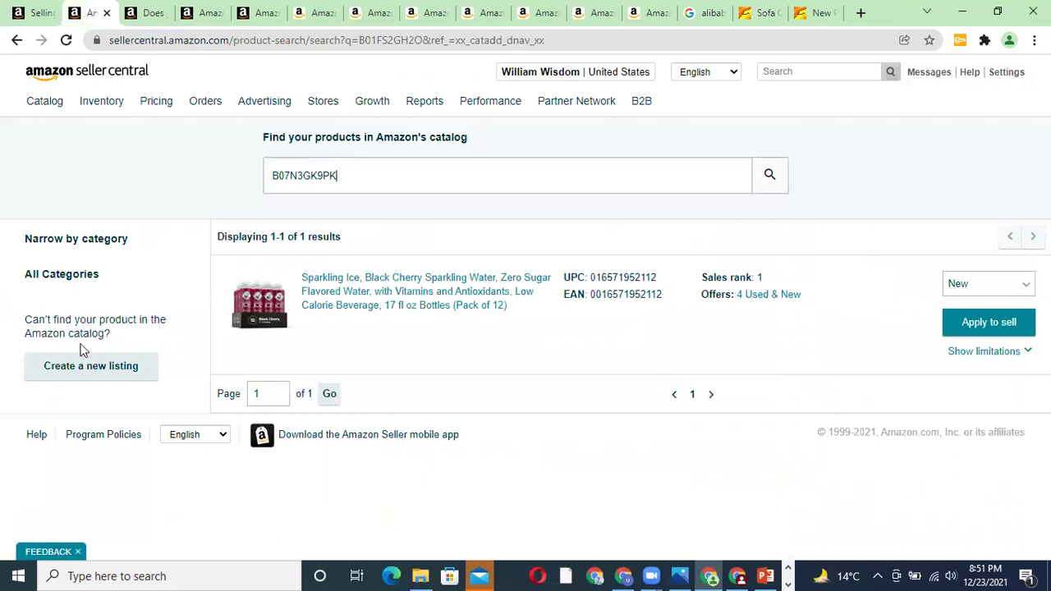
pyautogui.press('Return')
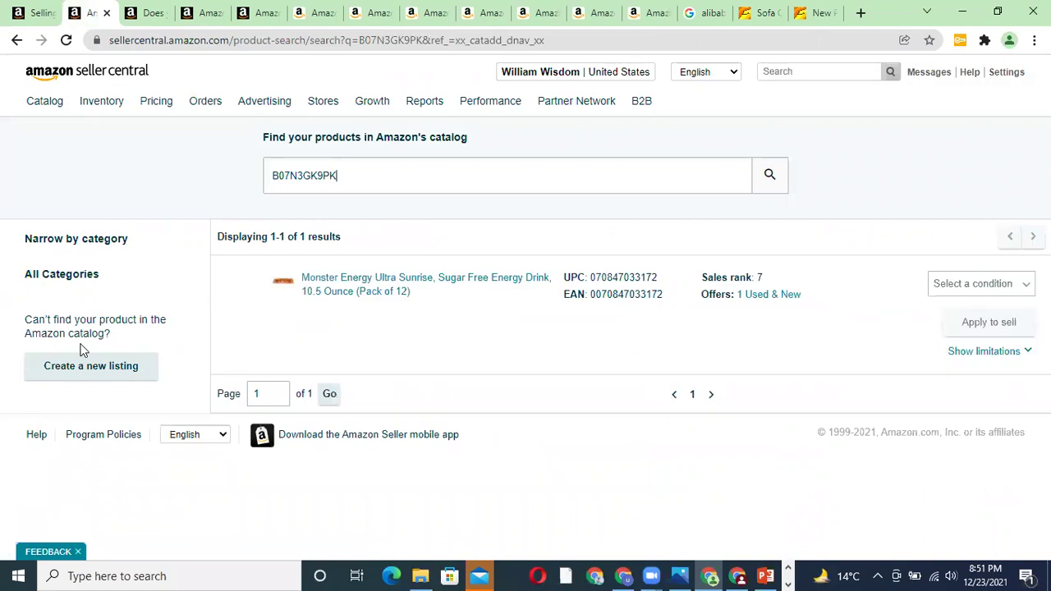
# Step: Set the Monster Energy product's condition to New and apply to sell it
pyautogui.click(1022, 280)
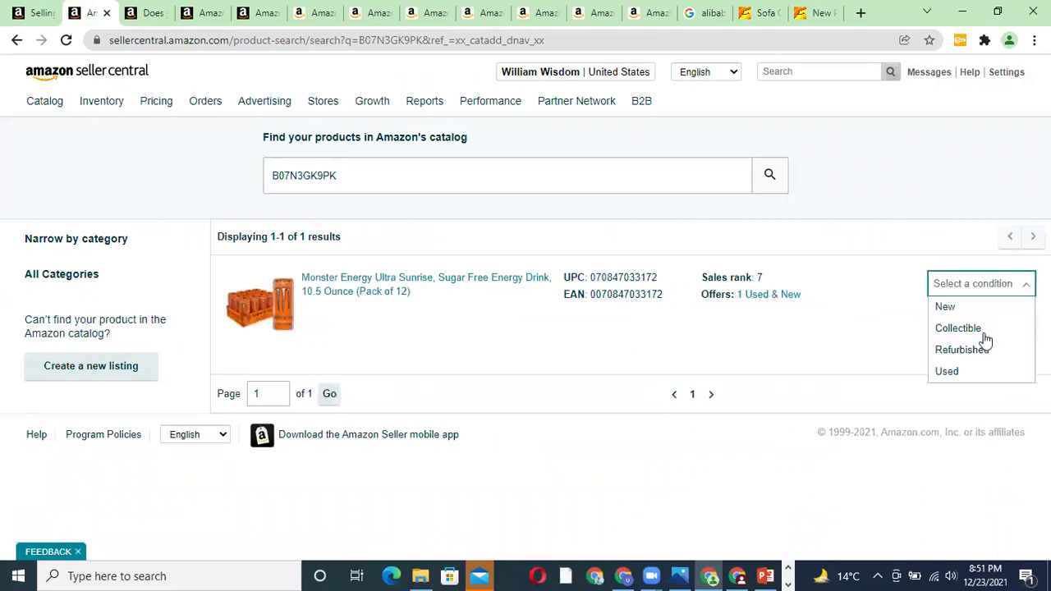
pyautogui.click(974, 309)
pyautogui.click(974, 323)
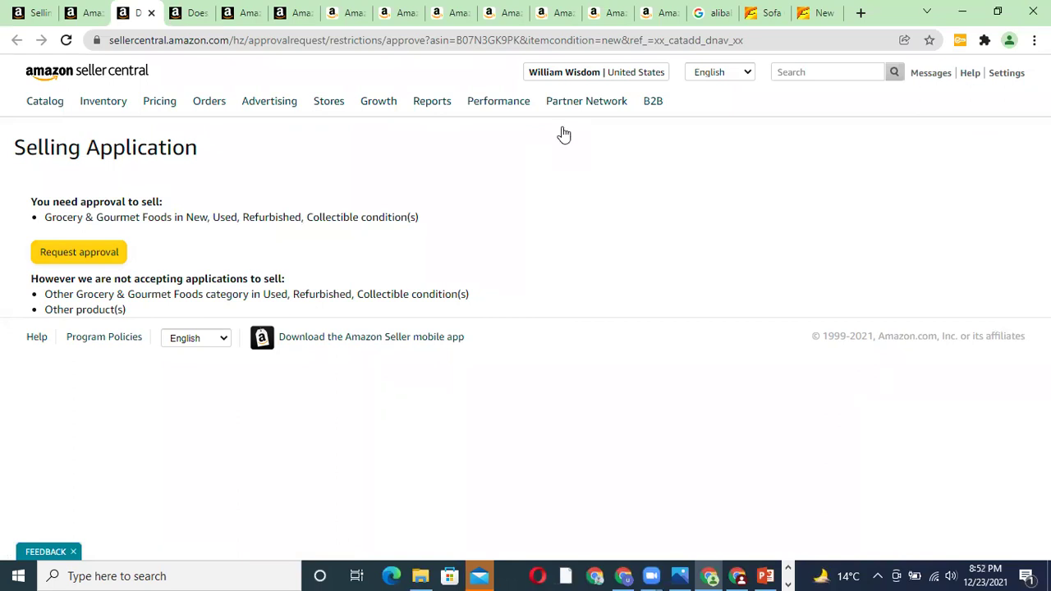
# Step: Compare the catalog result with the Selling Application page, and request approval to sell Grocery & Gourmet Foods
pyautogui.click(82, 12)
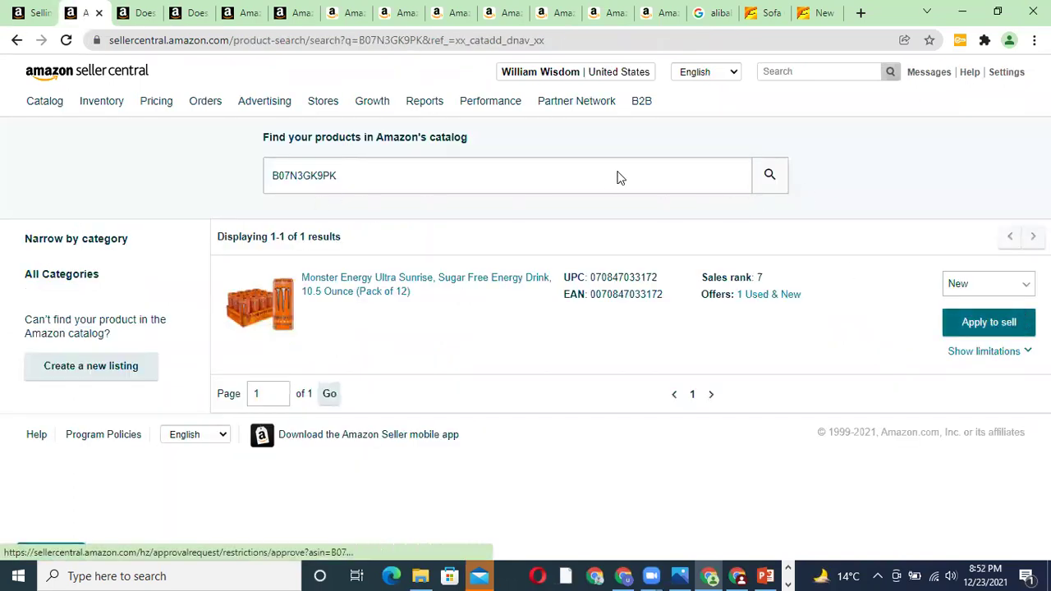
pyautogui.click(136, 10)
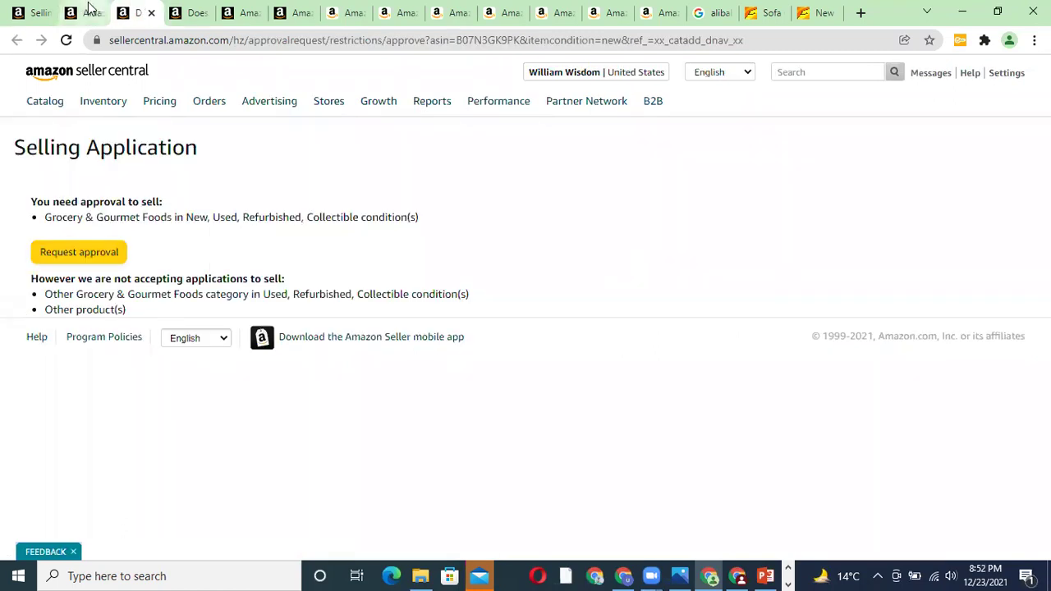
pyautogui.click(89, 11)
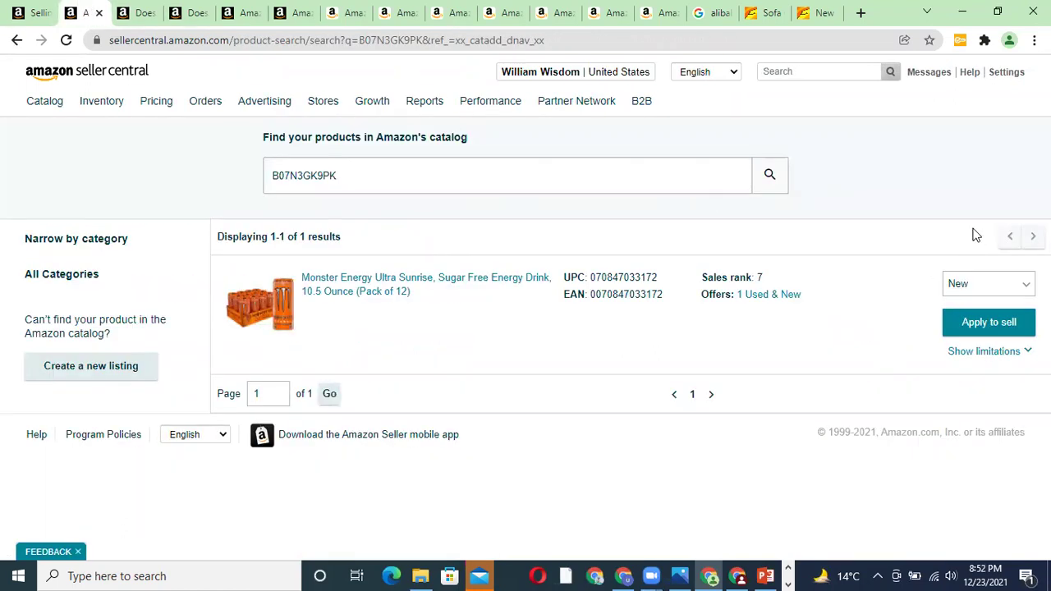
pyautogui.click(139, 10)
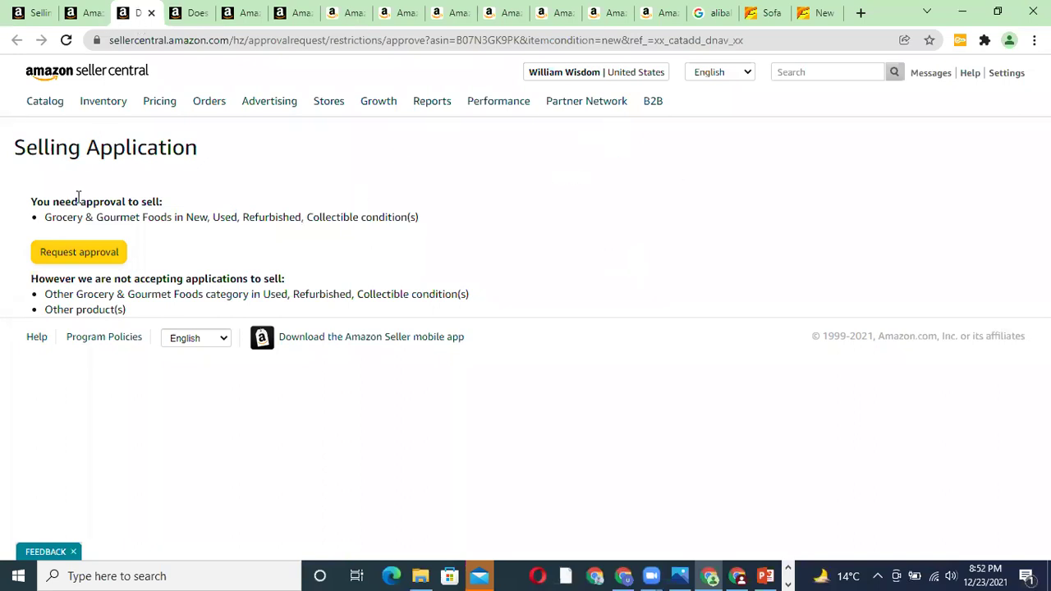
pyautogui.click(90, 255)
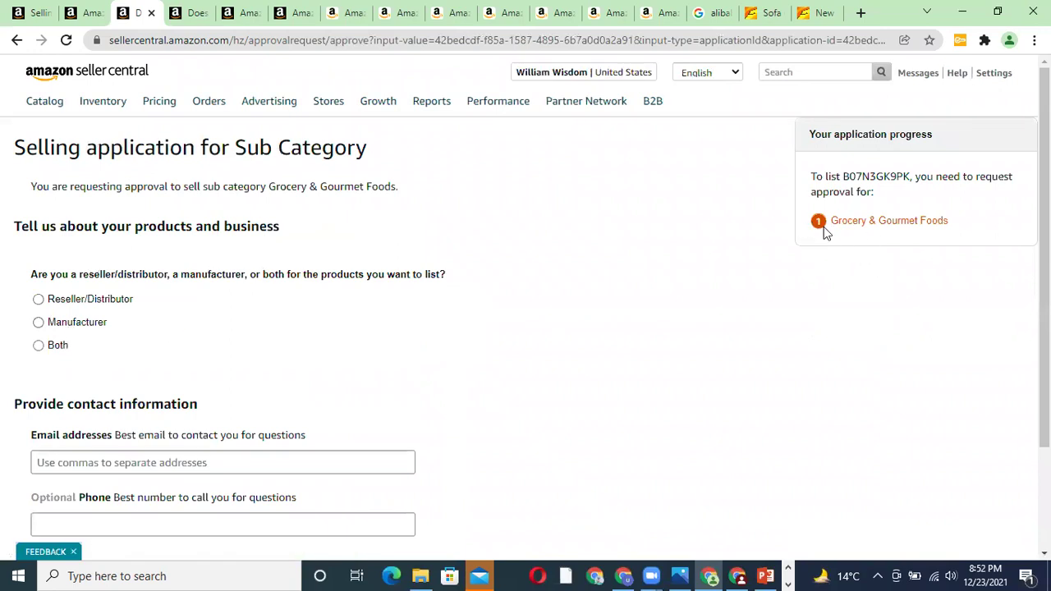
# Step: Choose Manufacturer as the business type and tick the photo requirement about important label information in the local language
pyautogui.click(59, 327)
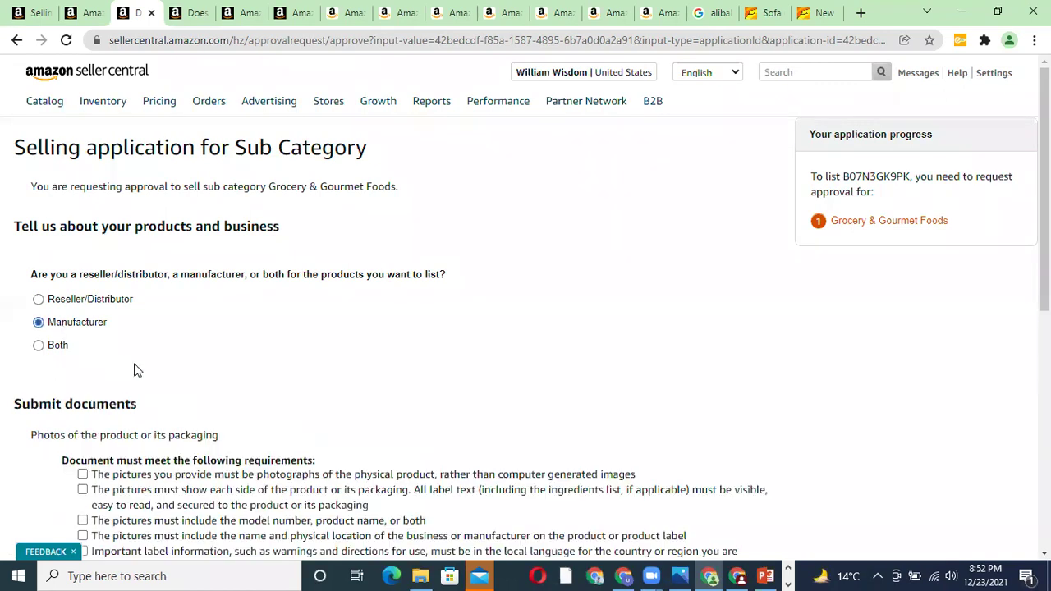
pyautogui.scroll(-1, 137, 370)
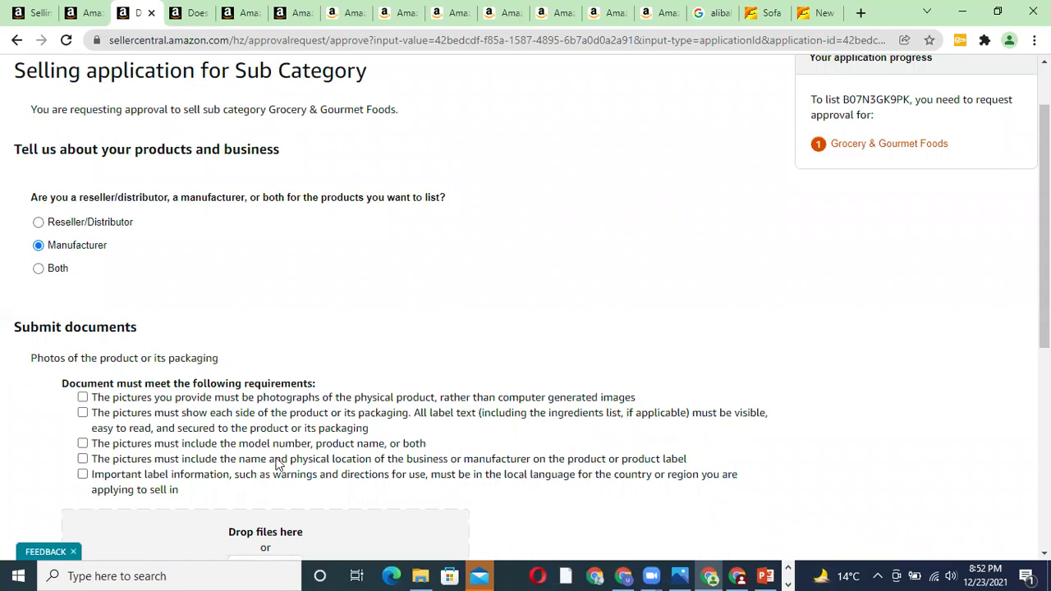
pyautogui.scroll(-2, 279, 465)
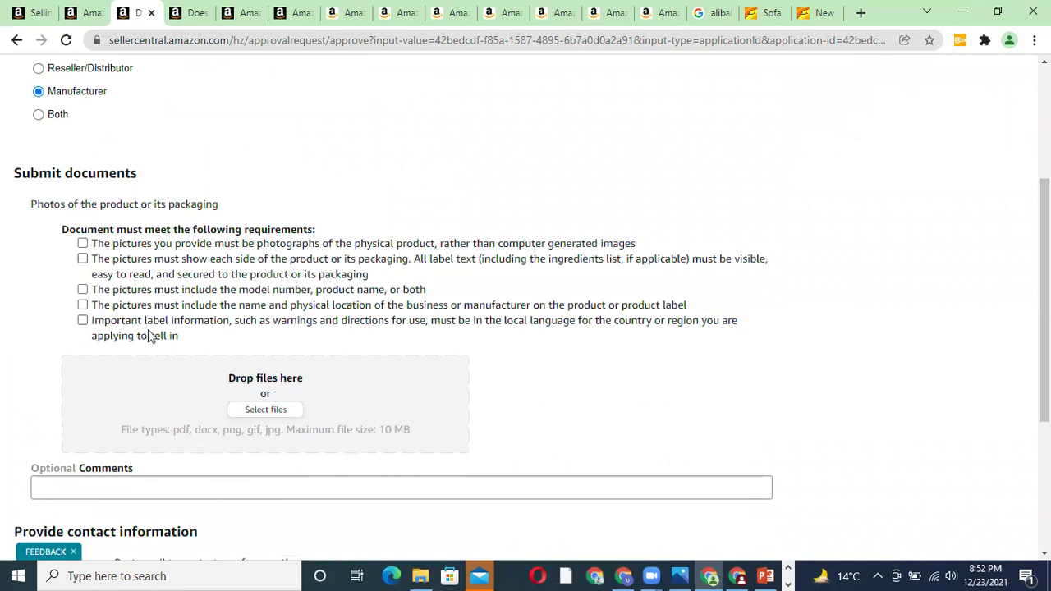
pyautogui.click(82, 320)
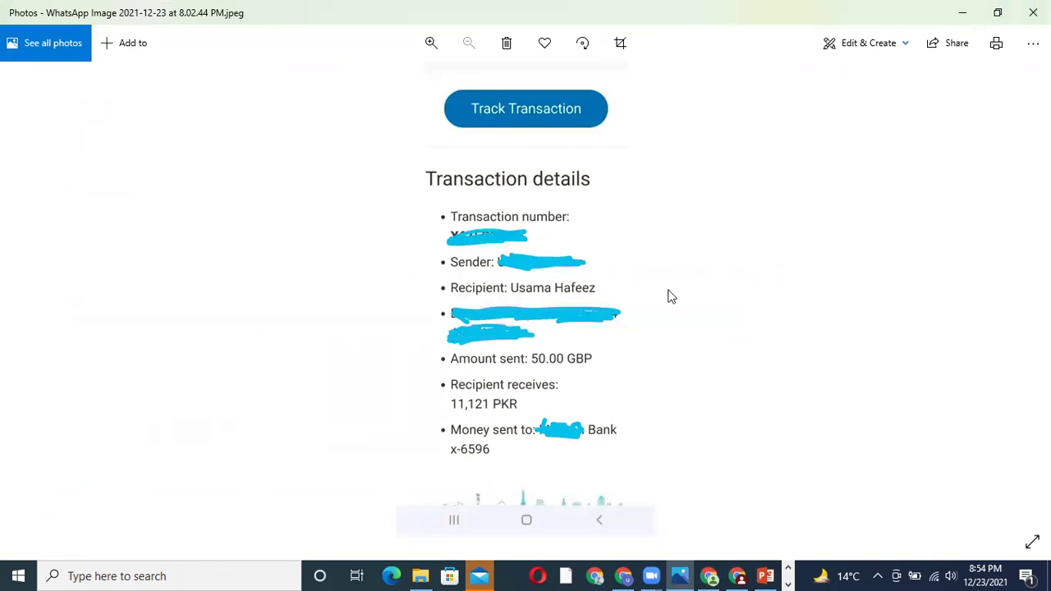
# Step: Minimize the transaction image and compare the approvals required in the selling applications for B07N3GK9PK and B01FS2GH2O
pyautogui.click(951, 15)
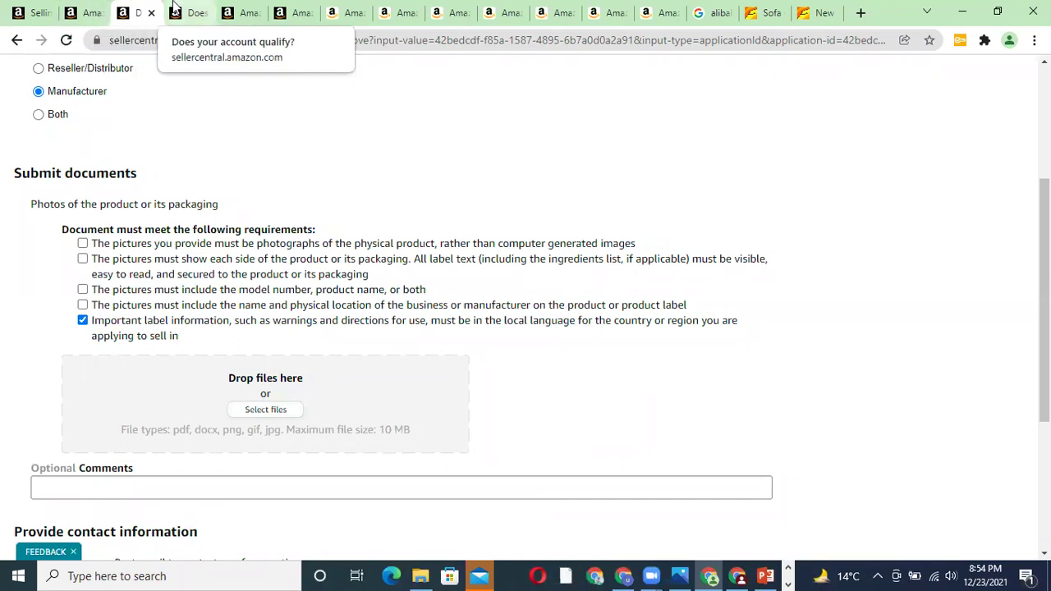
pyautogui.scroll(3, 195, 181)
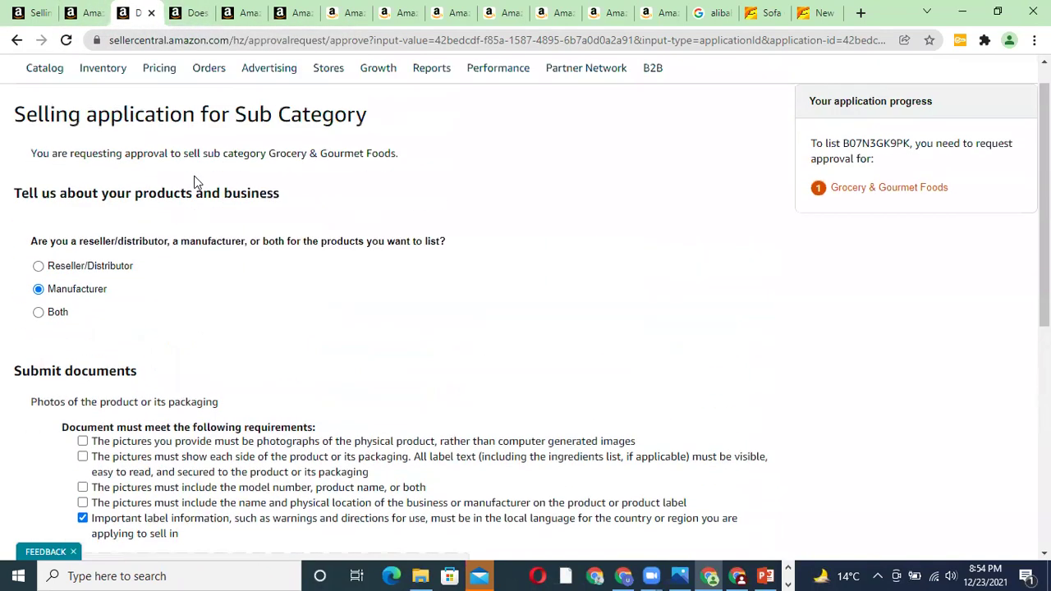
pyautogui.hotkey('ctrl', 'Tab')
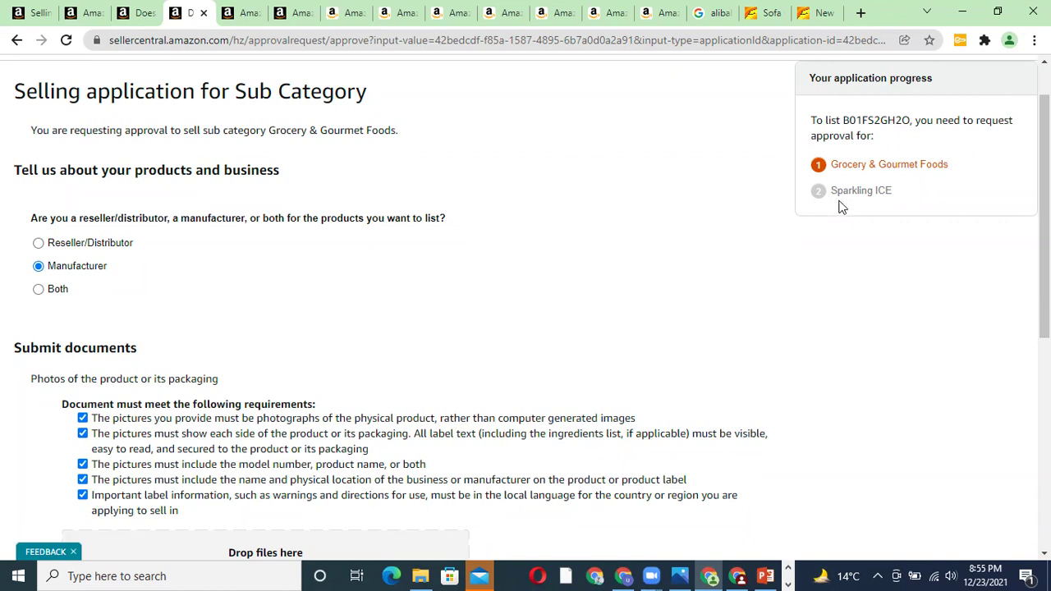
pyautogui.click(245, 13)
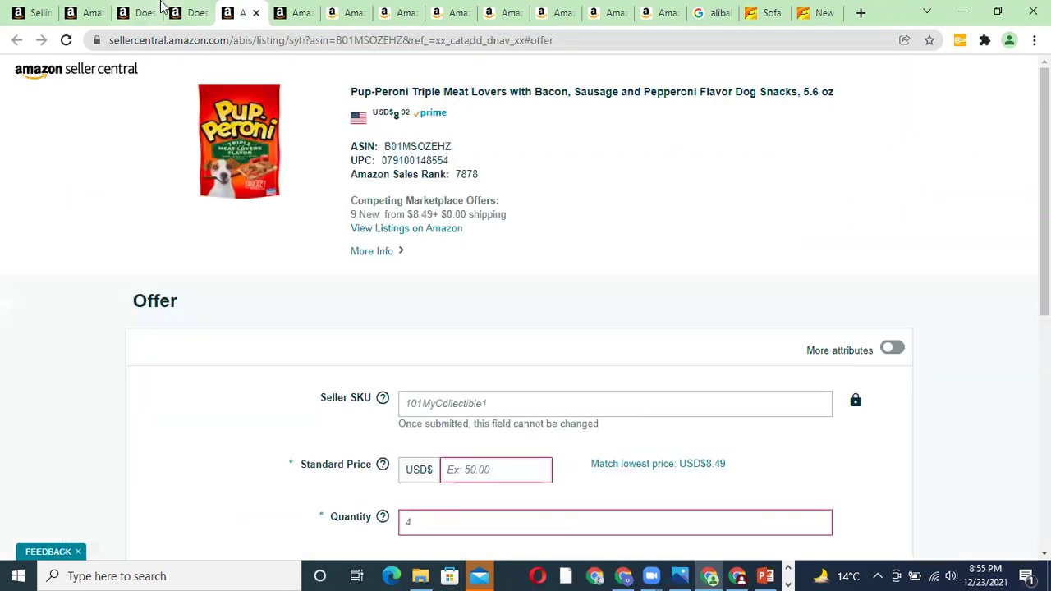
pyautogui.click(146, 12)
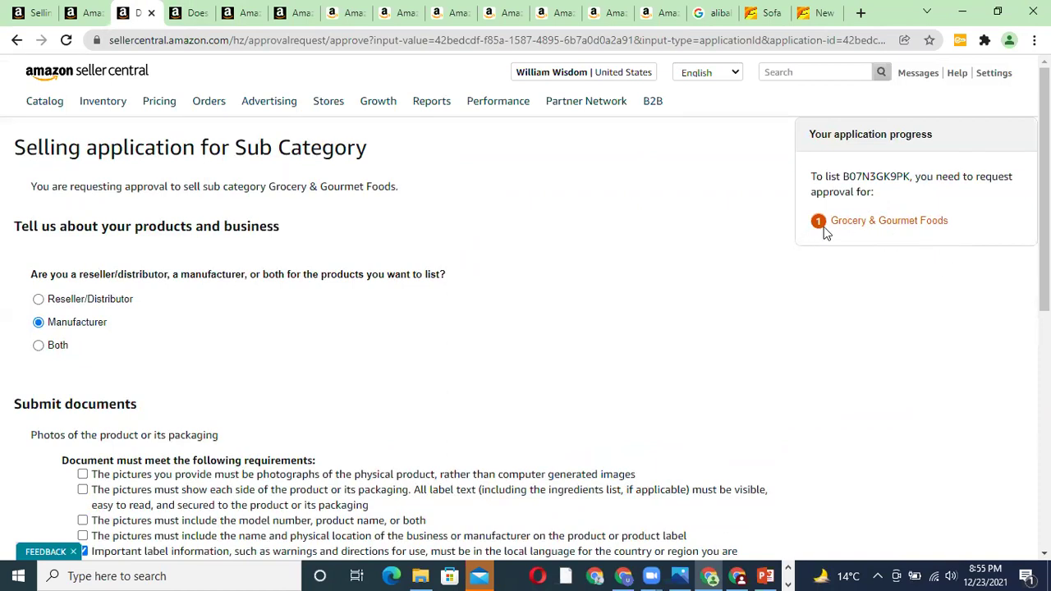
pyautogui.click(197, 14)
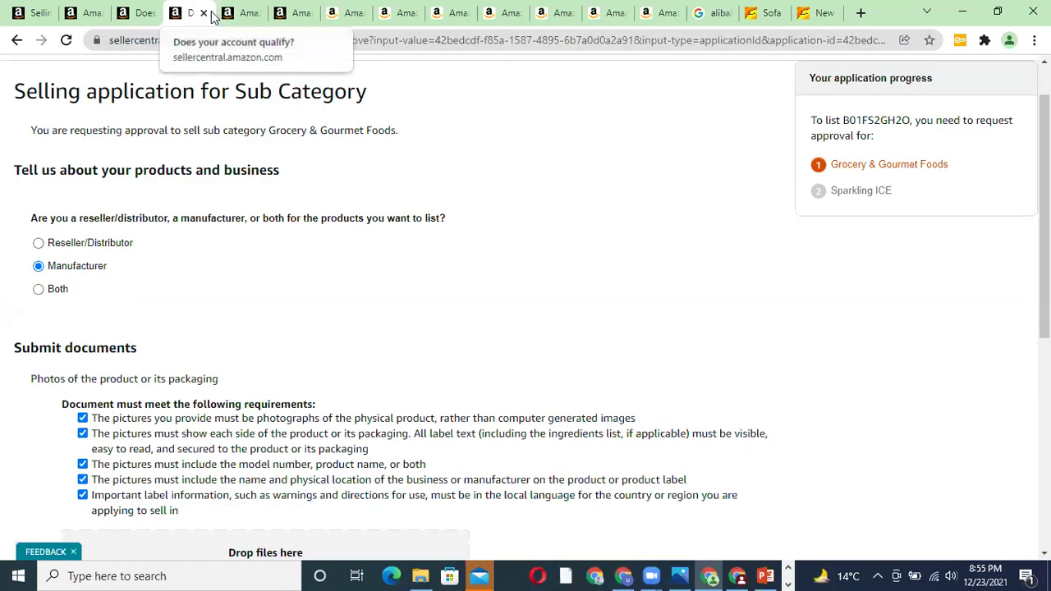
# Step: Go to the Sparkling Ice Black Cherry product page, open its New offers and examine the other sellers
pyautogui.click(351, 12)
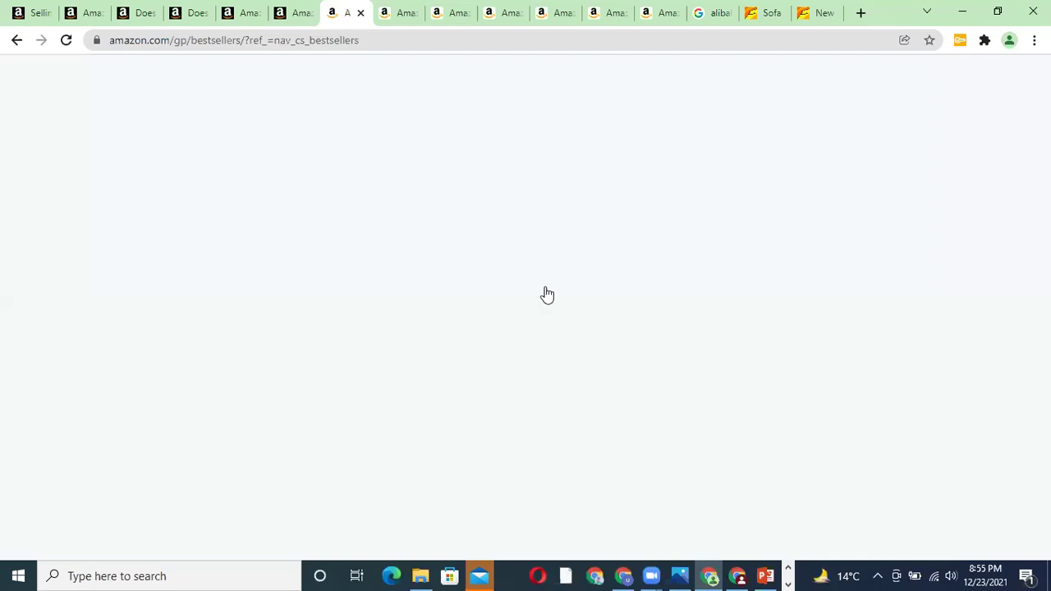
pyautogui.hotkey('ctrl', 'Tab')
pyautogui.hotkey('ctrl', 'Tab')
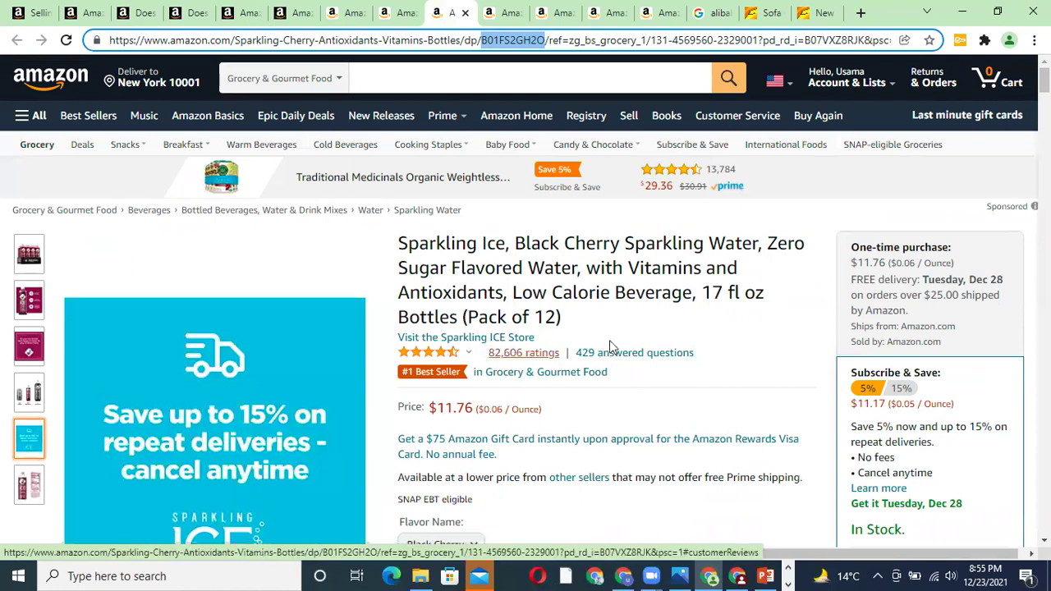
pyautogui.scroll(-2, 600, 377)
pyautogui.scroll(-5, 604, 384)
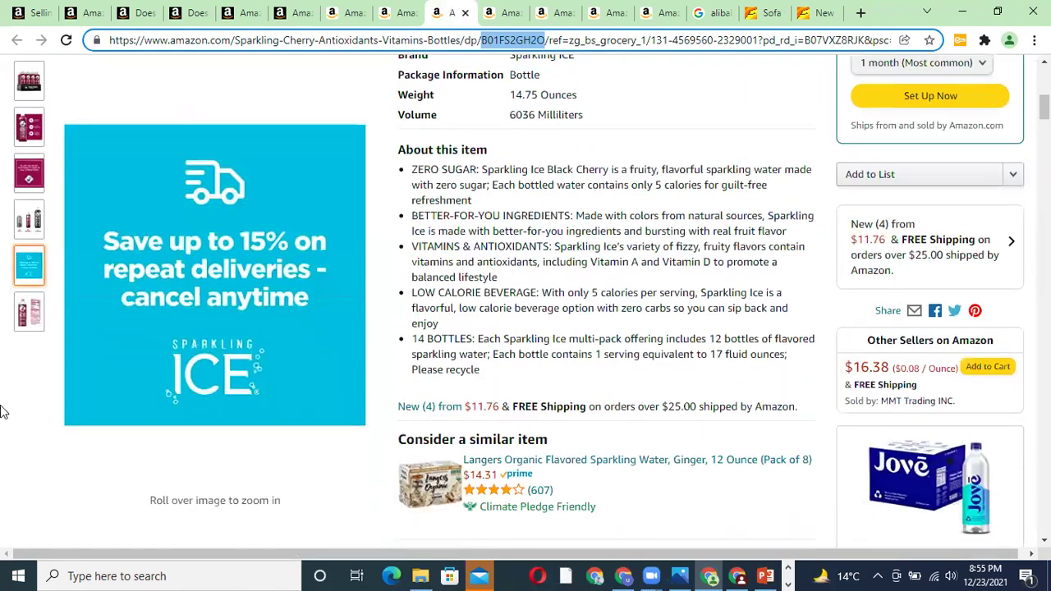
pyautogui.click(451, 406)
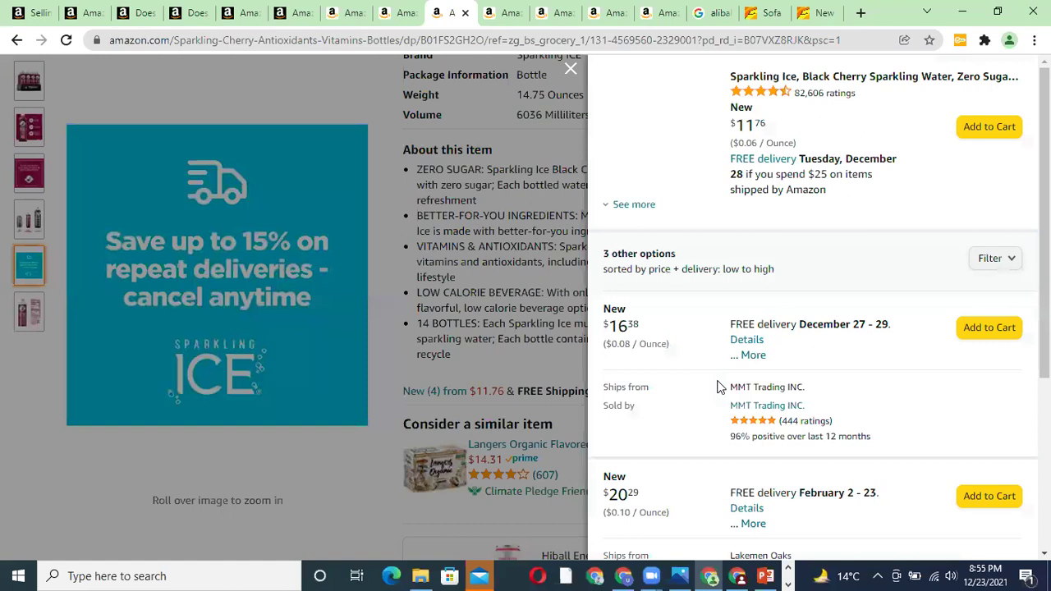
pyautogui.scroll(-3, 719, 386)
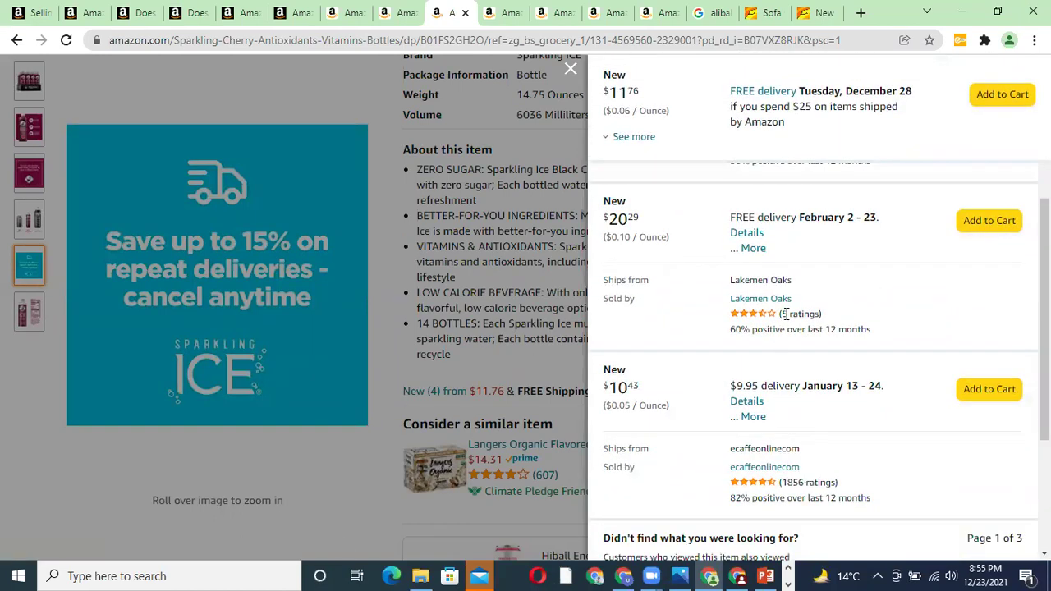
# Step: Expand the seller details of Sparkling Ice Black Cherry's main offer, close the offers list and return to the product title
pyautogui.scroll(4, 760, 345)
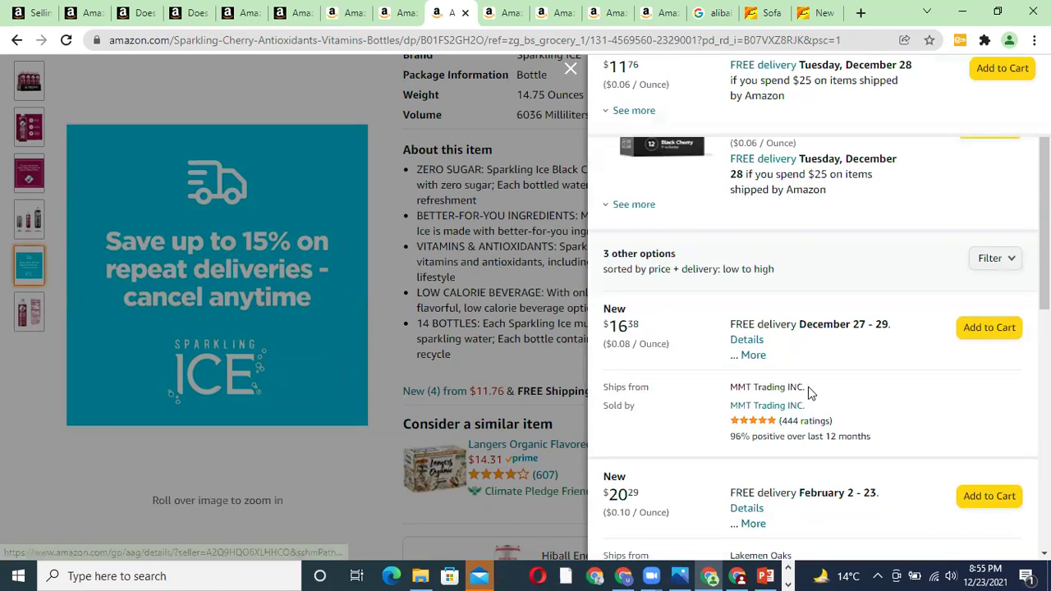
pyautogui.click(629, 204)
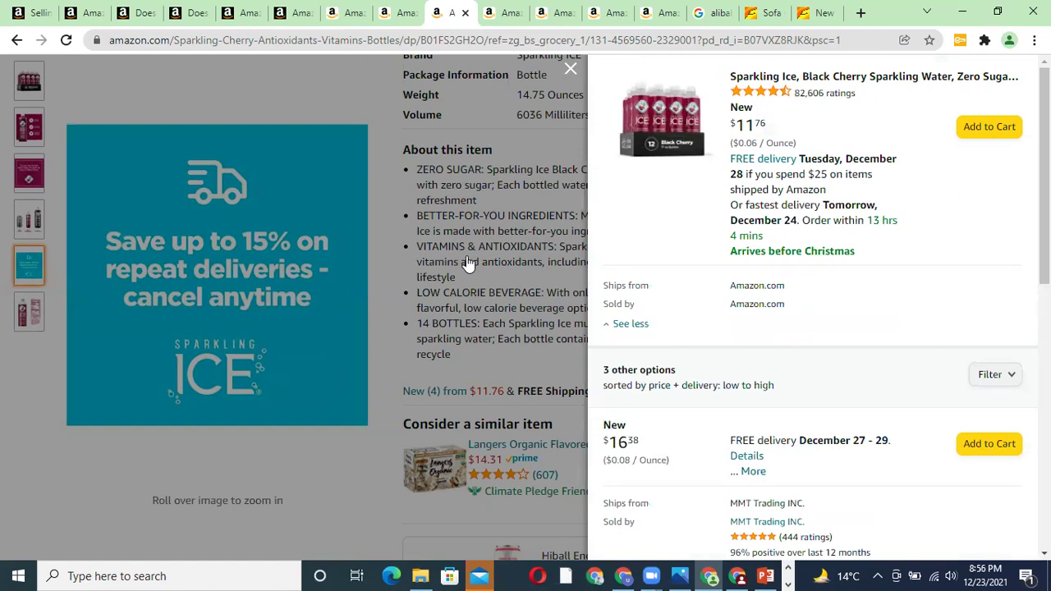
pyautogui.click(541, 296)
pyautogui.scroll(3, 542, 297)
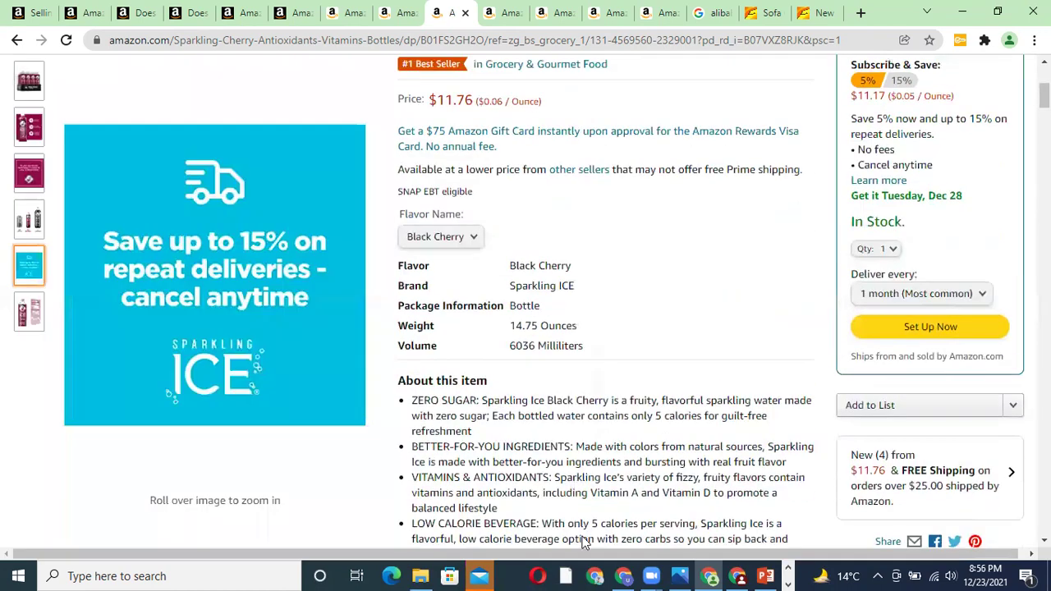
pyautogui.scroll(3, 540, 297)
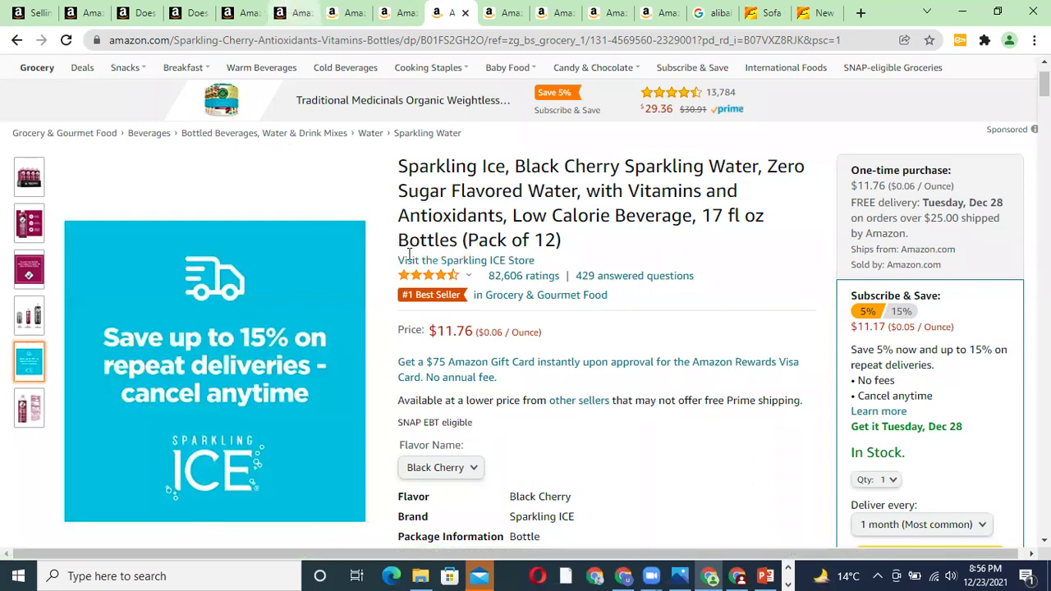
# Step: Go to the Seller Central home page and examine the number of recent selling applications pending submission
pyautogui.click(279, 15)
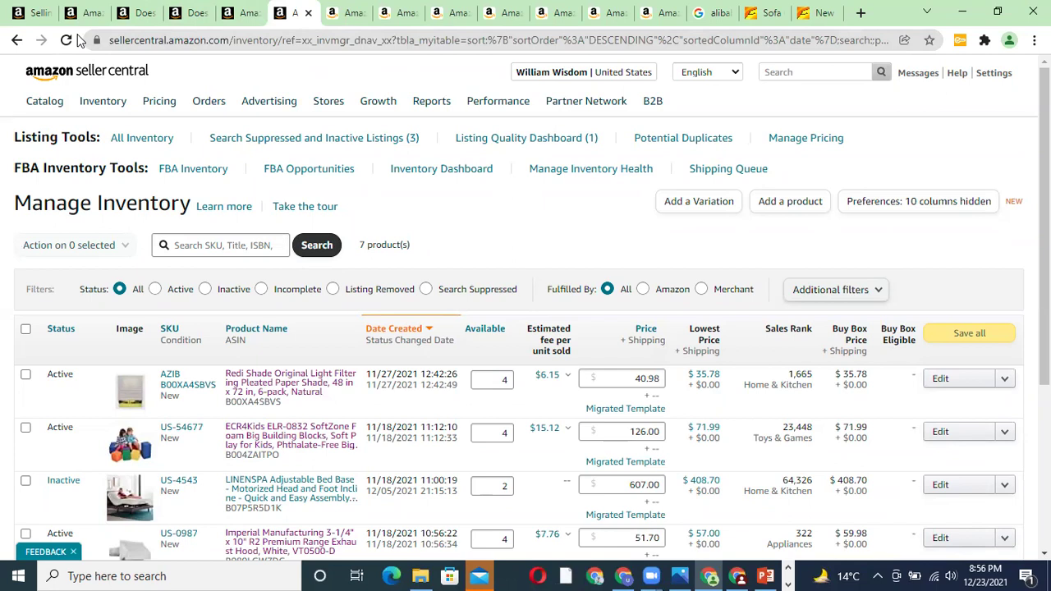
pyautogui.click(31, 76)
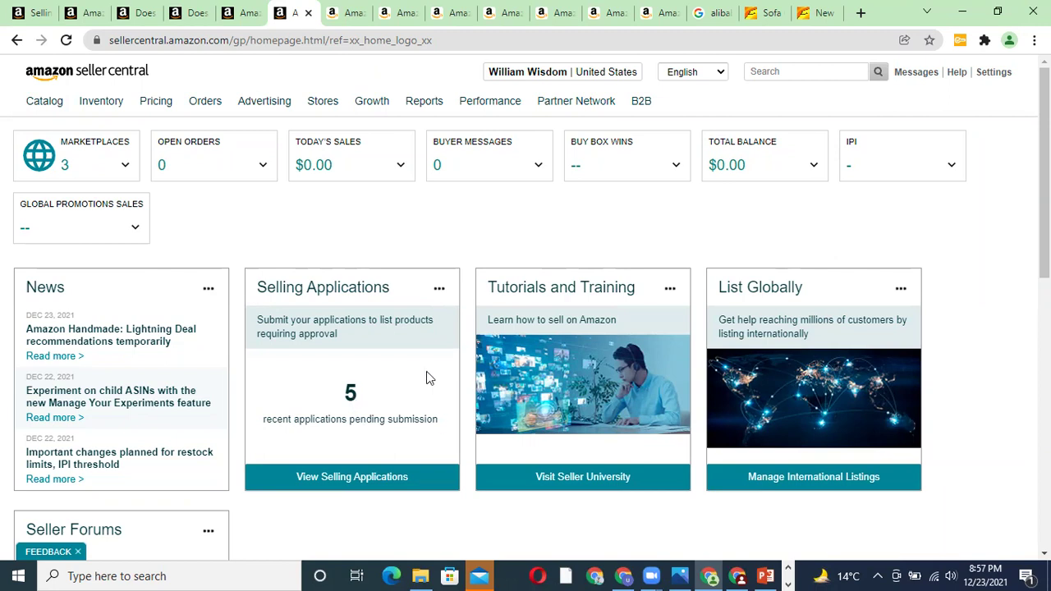
pyautogui.doubleClick(351, 393)
pyautogui.click(364, 398)
pyautogui.doubleClick(354, 393)
pyautogui.click(300, 438)
pyautogui.doubleClick(351, 392)
pyautogui.click(361, 398)
pyautogui.doubleClick(348, 396)
pyautogui.click(365, 399)
pyautogui.doubleClick(345, 393)
pyautogui.click(366, 402)
# Step: Open Manage Inventory and examine the available quantities and statuses of the listed products
pyautogui.click(103, 129)
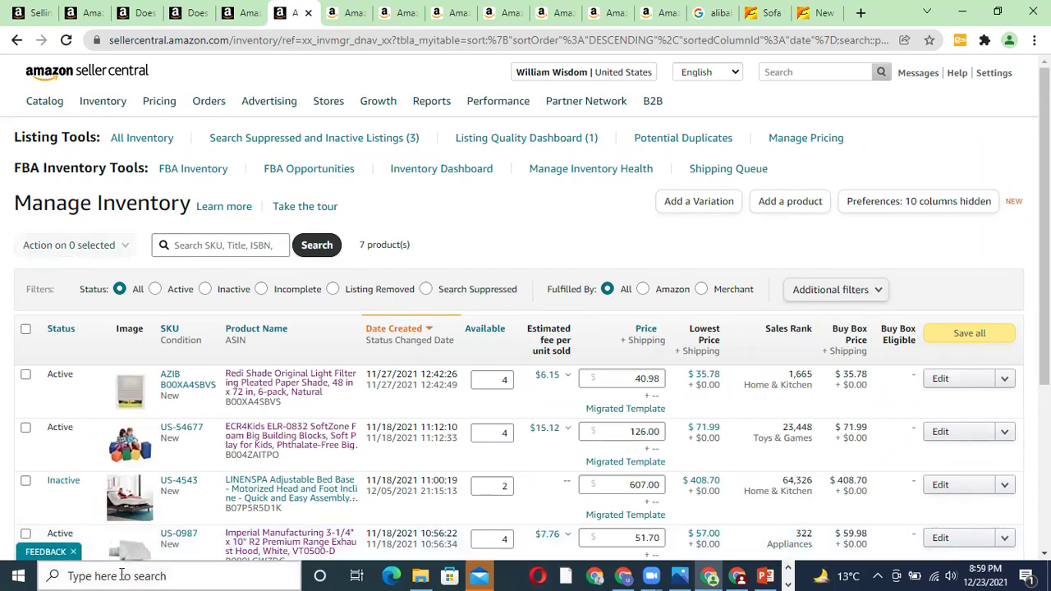
pyautogui.scroll(-1, 76, 418)
pyautogui.click(499, 302)
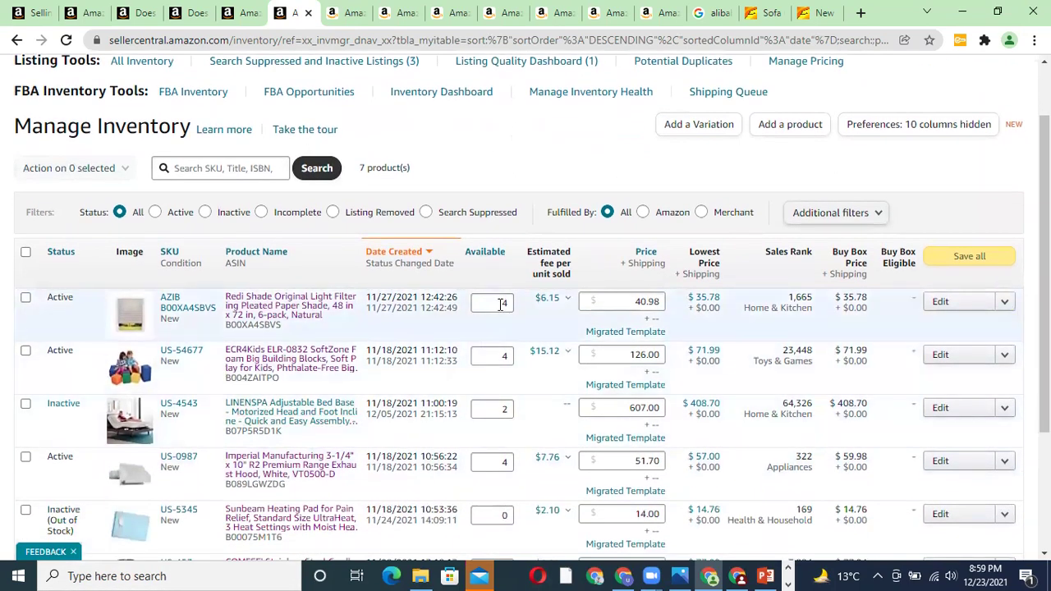
pyautogui.click(501, 356)
pyautogui.click(492, 410)
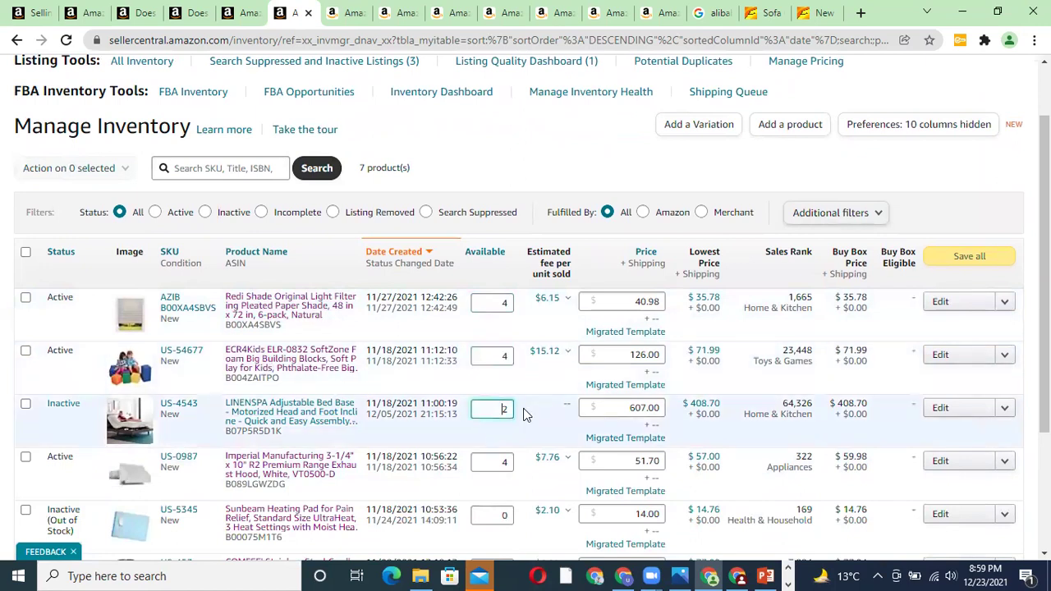
pyautogui.scroll(1, 205, 369)
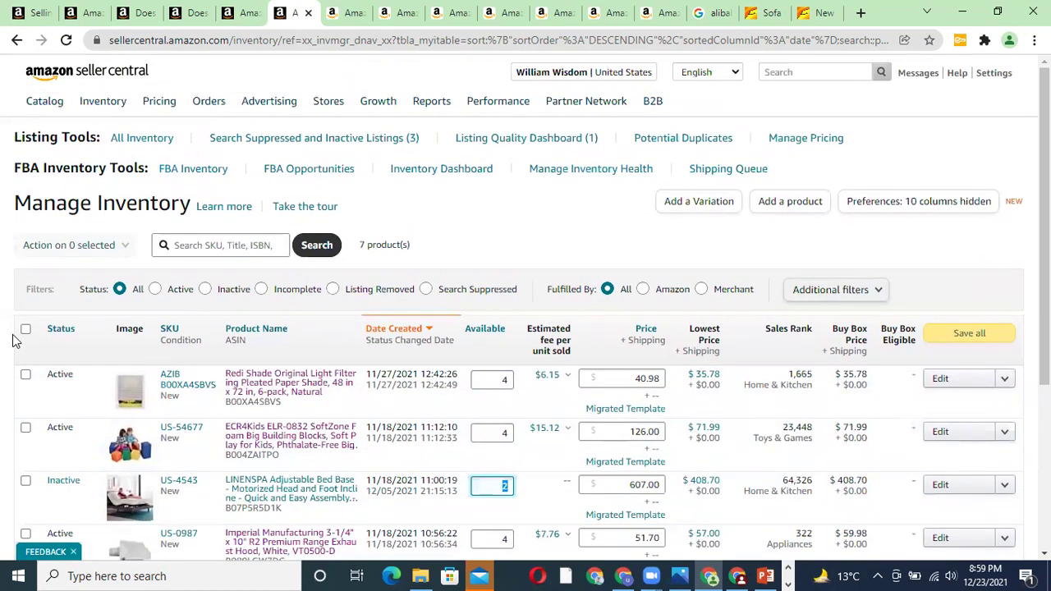
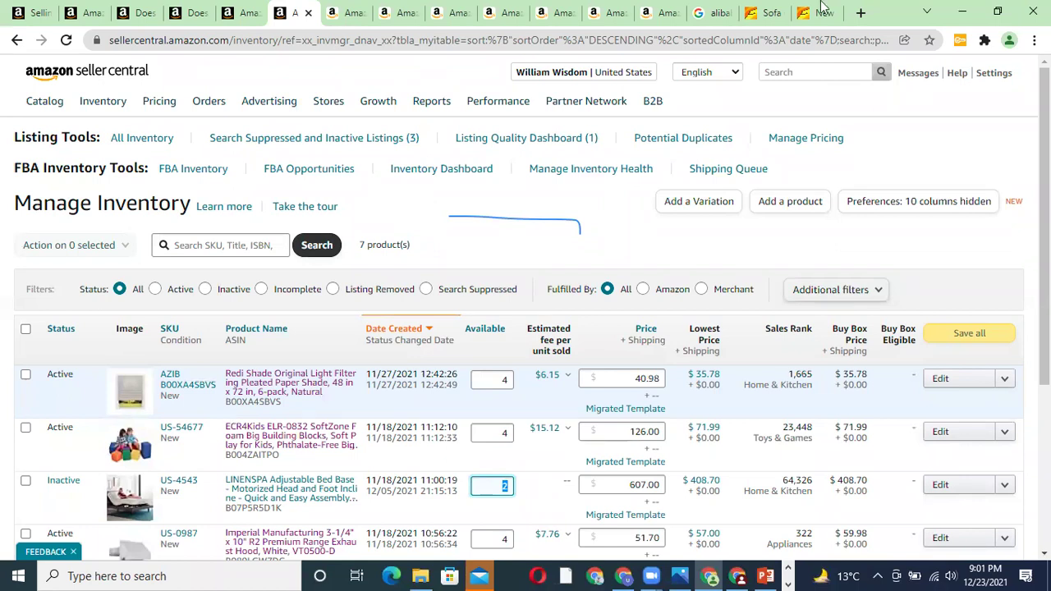
# Step: Return to the Selling applications page and compare the change dates and statuses of the brand applications
pyautogui.click(352, 10)
pyautogui.click(29, 10)
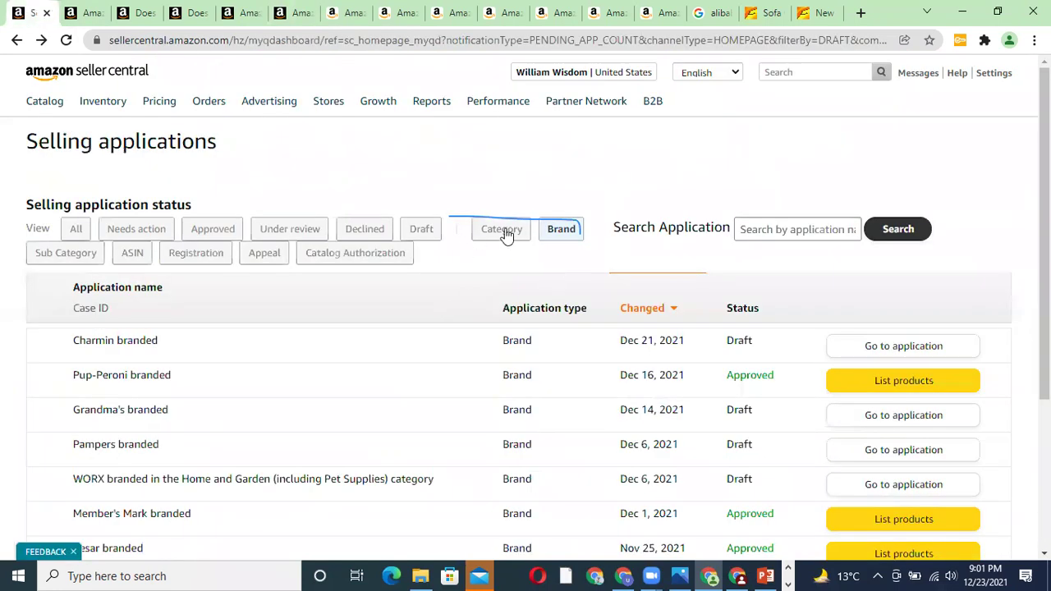
pyautogui.scroll(-1, 662, 337)
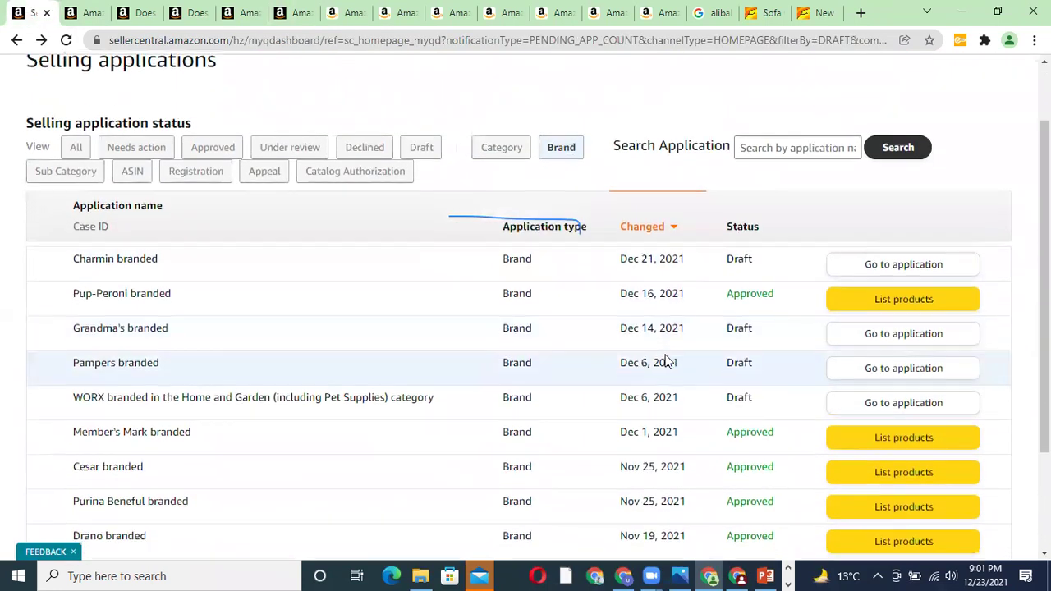
pyautogui.scroll(-2, 666, 361)
pyautogui.moveTo(642, 359); pyautogui.dragTo(653, 386)
pyautogui.moveTo(643, 321); pyautogui.dragTo(661, 324)
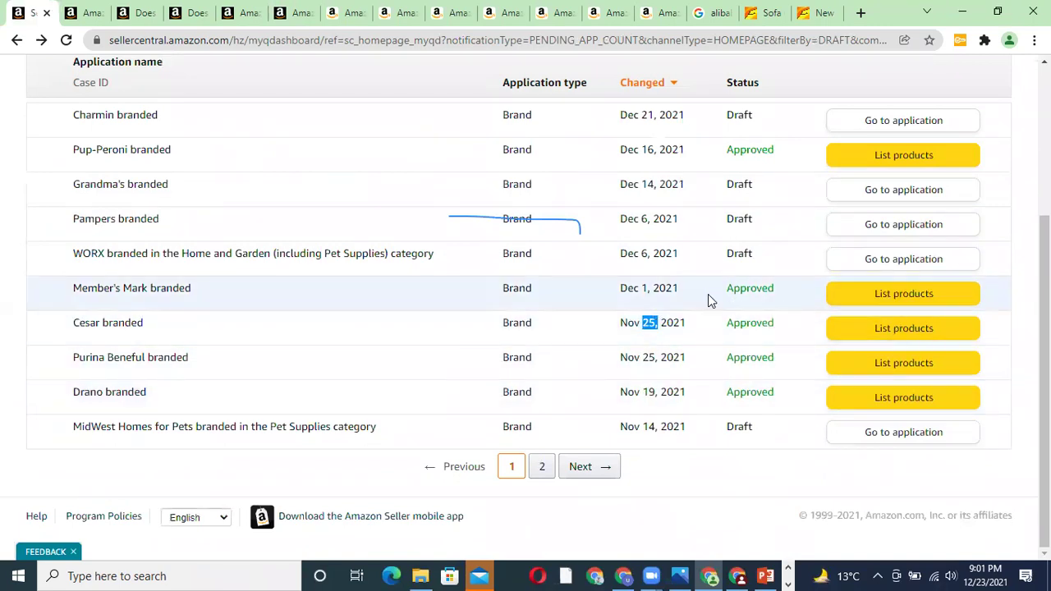
pyautogui.scroll(2, 708, 294)
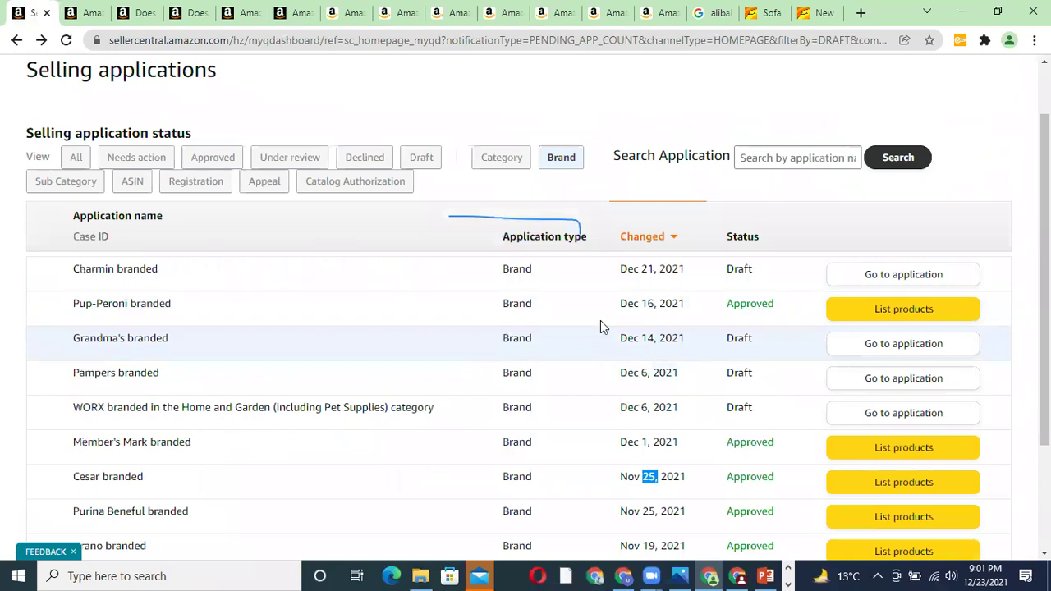
# Step: Erase the blue annotation line from the screen and review the brand applications through the end of the list
pyautogui.click(568, 126)
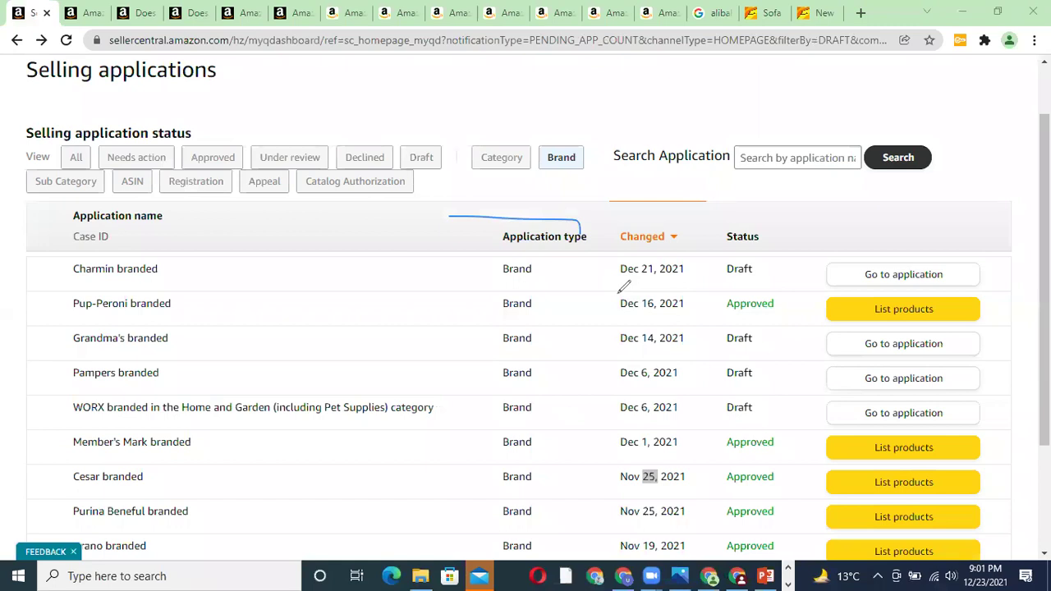
pyautogui.click(544, 217)
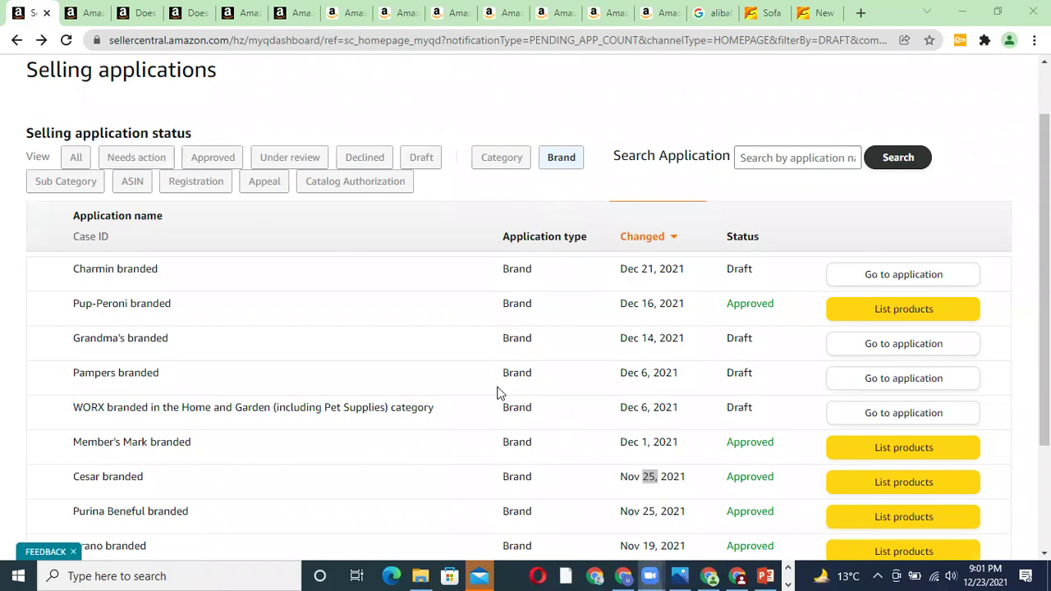
pyautogui.scroll(-3, 649, 453)
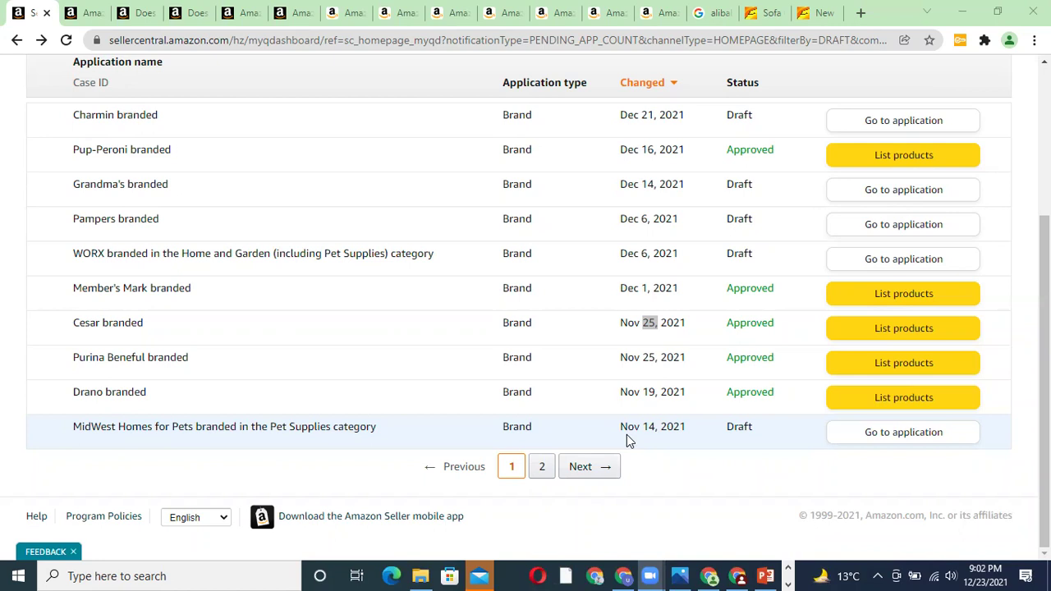
pyautogui.scroll(3, 349, 307)
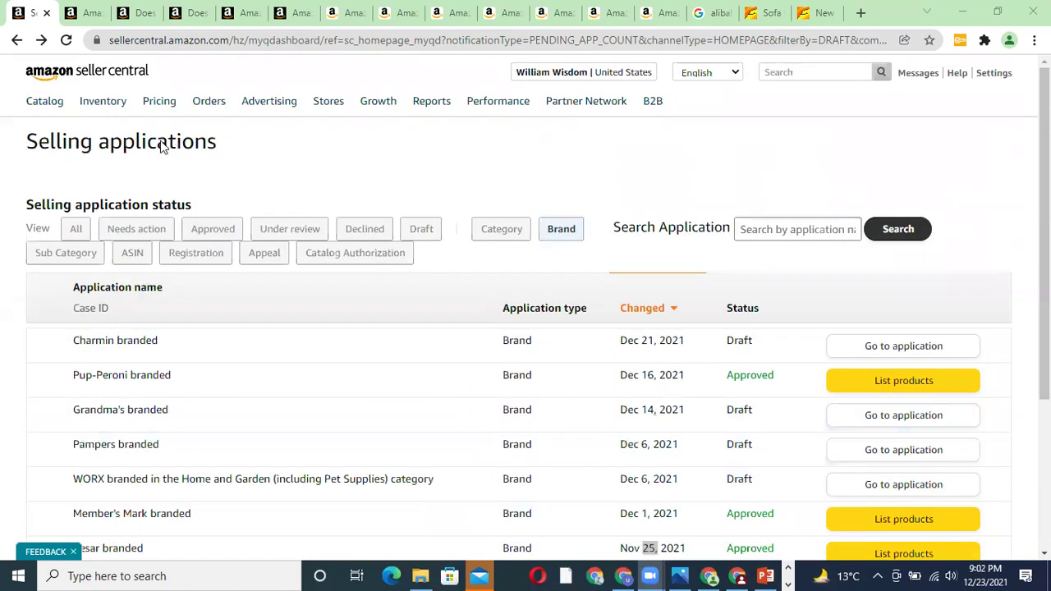
# Step: Open the Account Health dashboard and examine customer service performance, policy compliance and shipping performance
pyautogui.moveTo(102, 101)
pyautogui.click(133, 187)
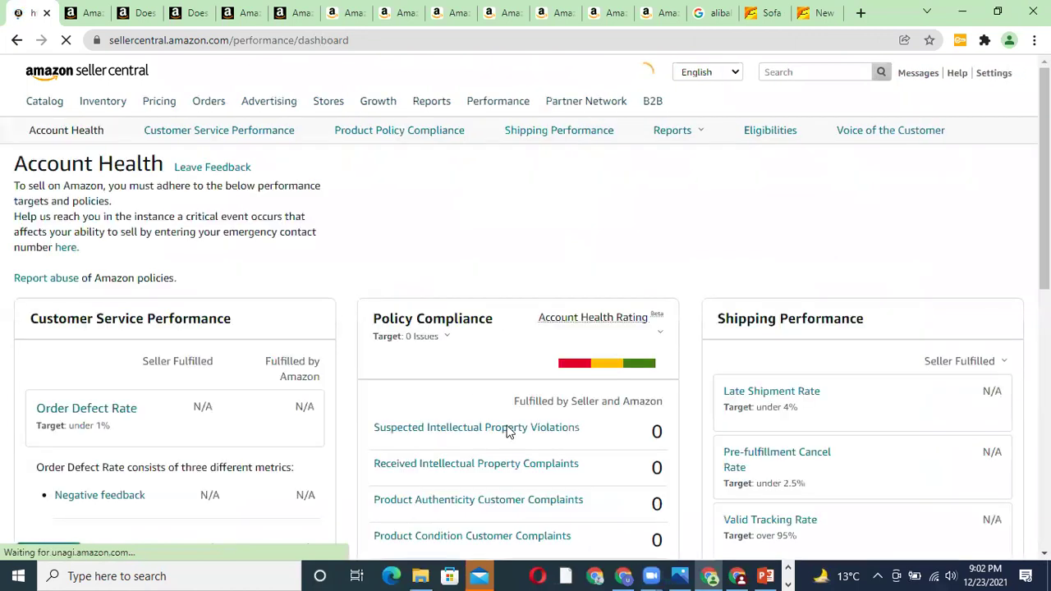
pyautogui.scroll(-2, 757, 371)
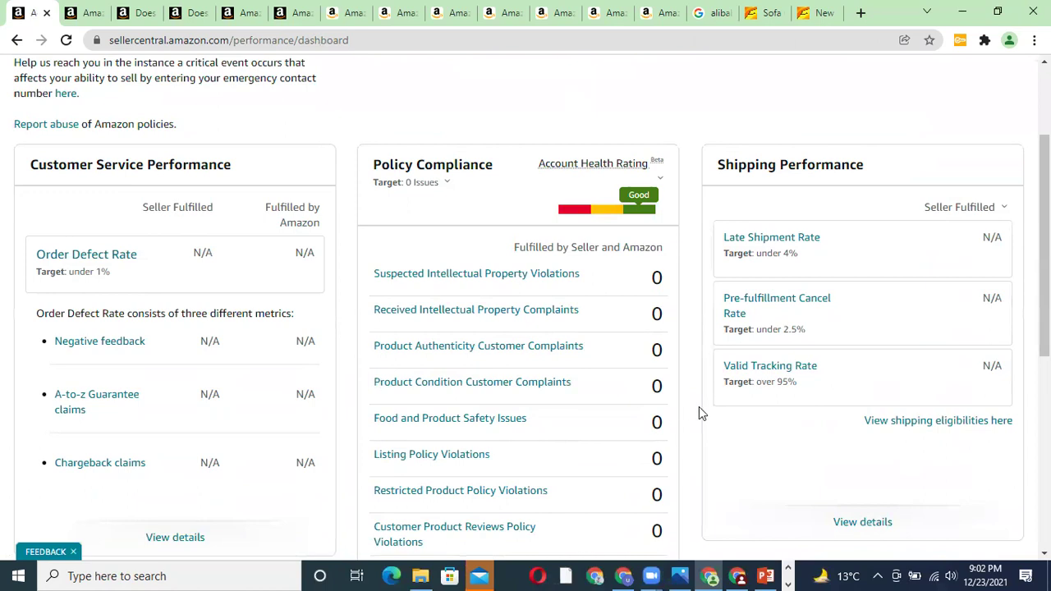
pyautogui.scroll(-3, 591, 415)
pyautogui.scroll(1, 529, 411)
pyautogui.scroll(2, 530, 384)
# Step: Go to the BODYARMOR Berry Lemonade product page, open its New offers and examine the other sellers' prices and ratings
pyautogui.click(600, 21)
pyautogui.scroll(-6, 960, 311)
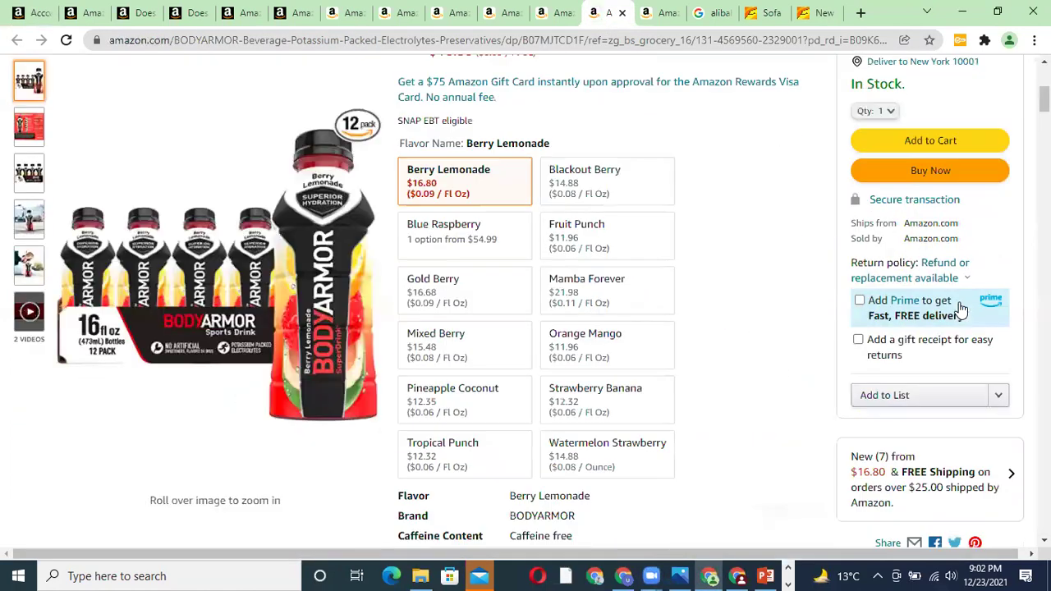
pyautogui.click(898, 503)
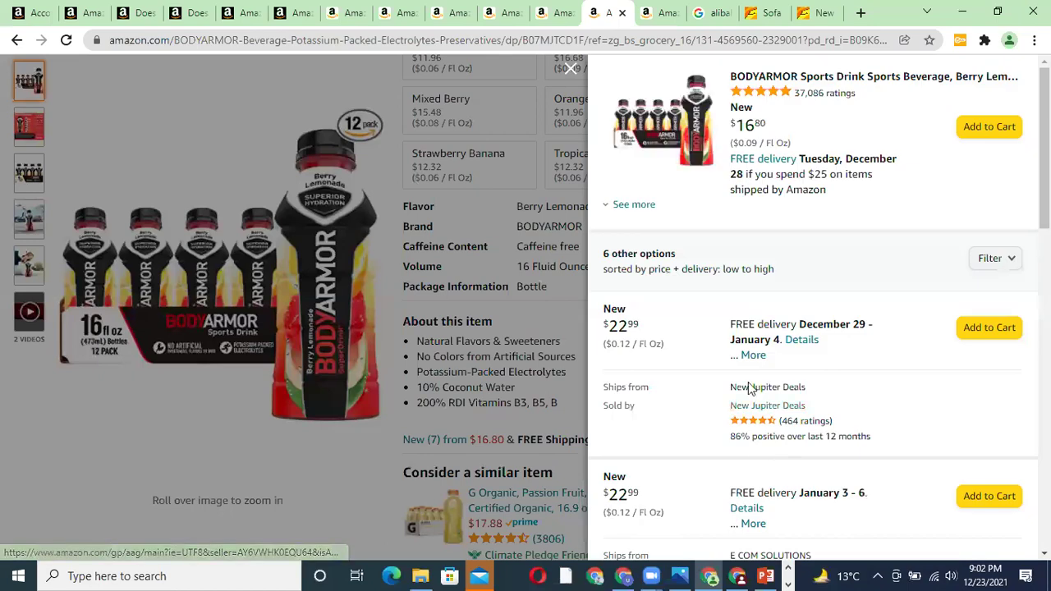
pyautogui.scroll(-1, 752, 386)
pyautogui.scroll(-2, 751, 394)
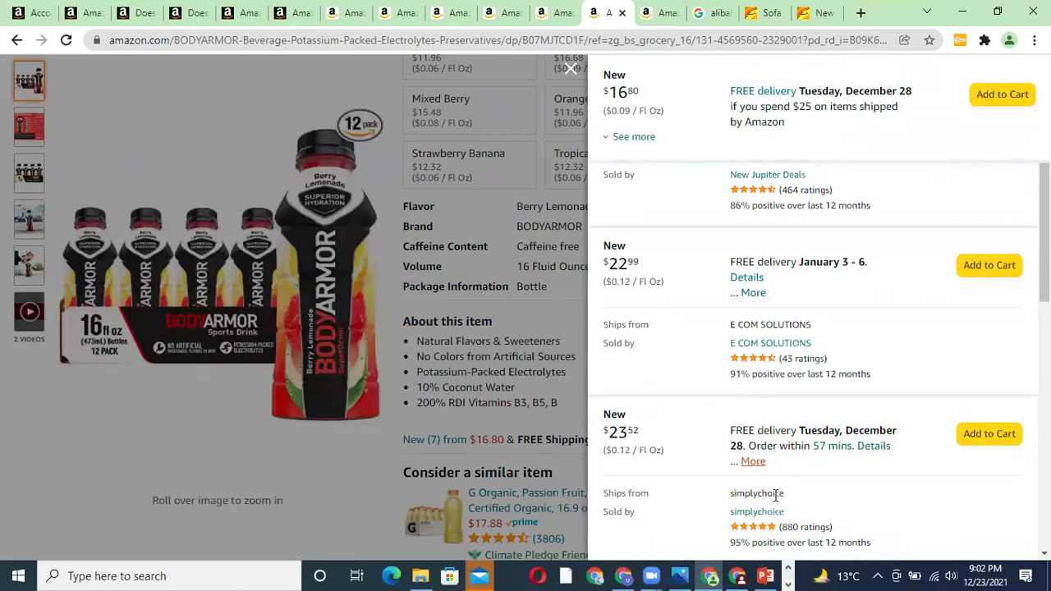
pyautogui.scroll(-2, 748, 410)
pyautogui.scroll(-2, 748, 410)
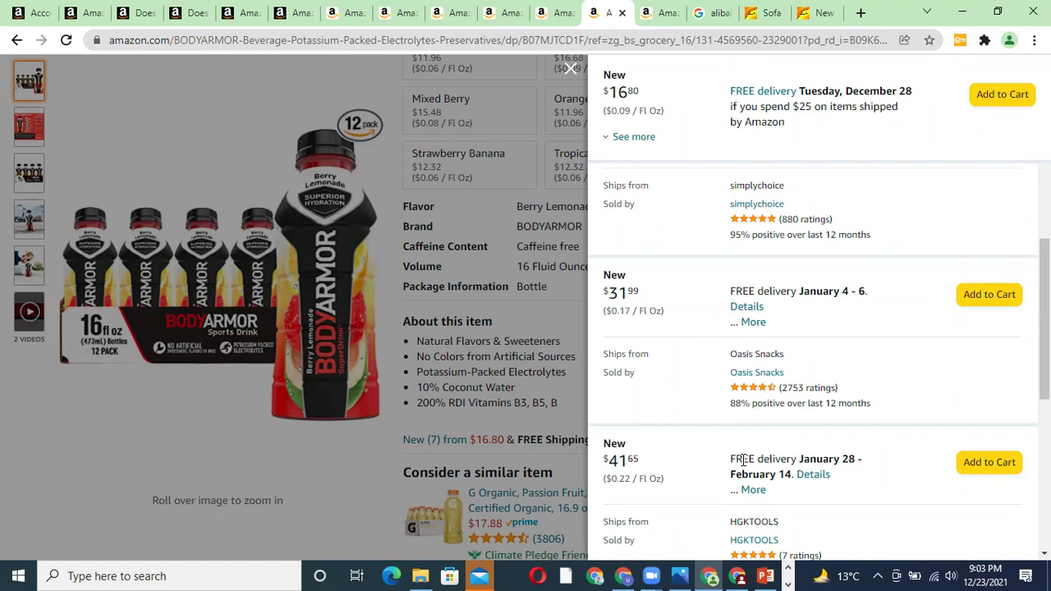
pyautogui.moveTo(770, 408); pyautogui.dragTo(729, 410)
pyautogui.click(729, 410)
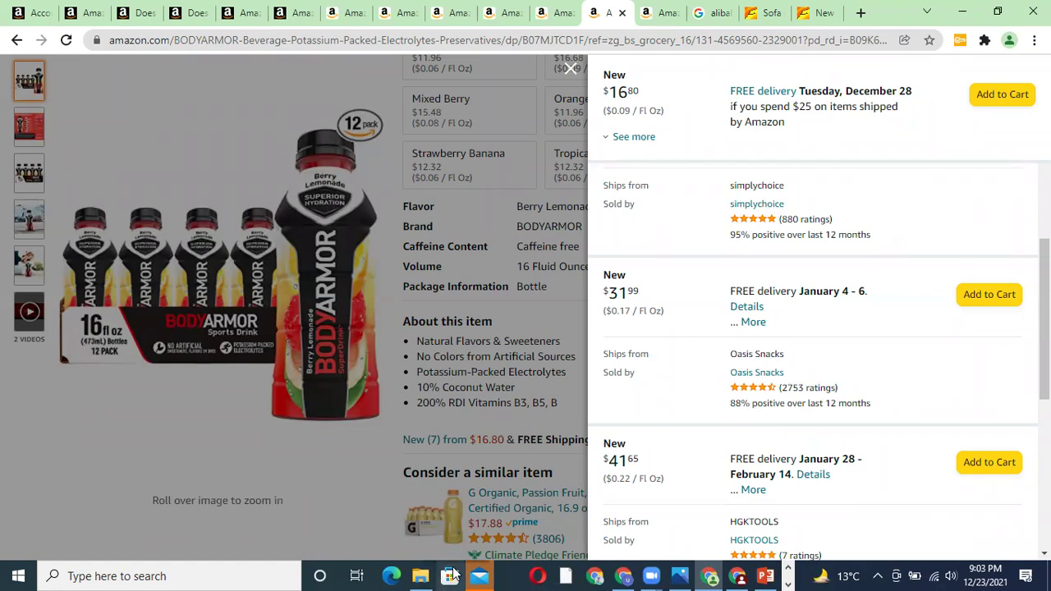
pyautogui.scroll(4, 922, 262)
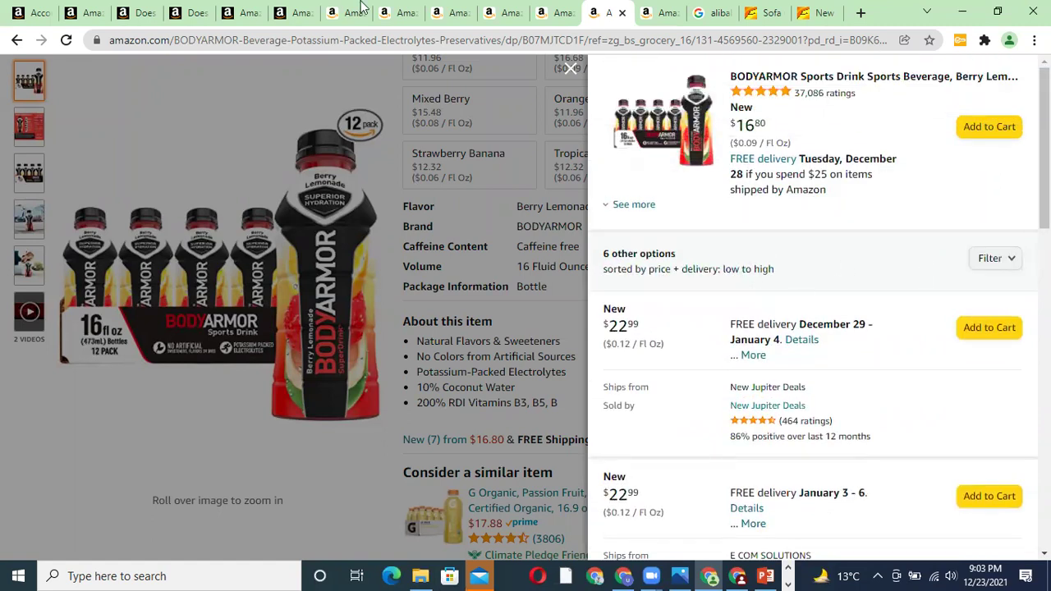
# Step: Revisit the Grocery & Gourmet Foods selling application and the catalog result for B07N3GK9PK
pyautogui.click(238, 13)
pyautogui.click(185, 12)
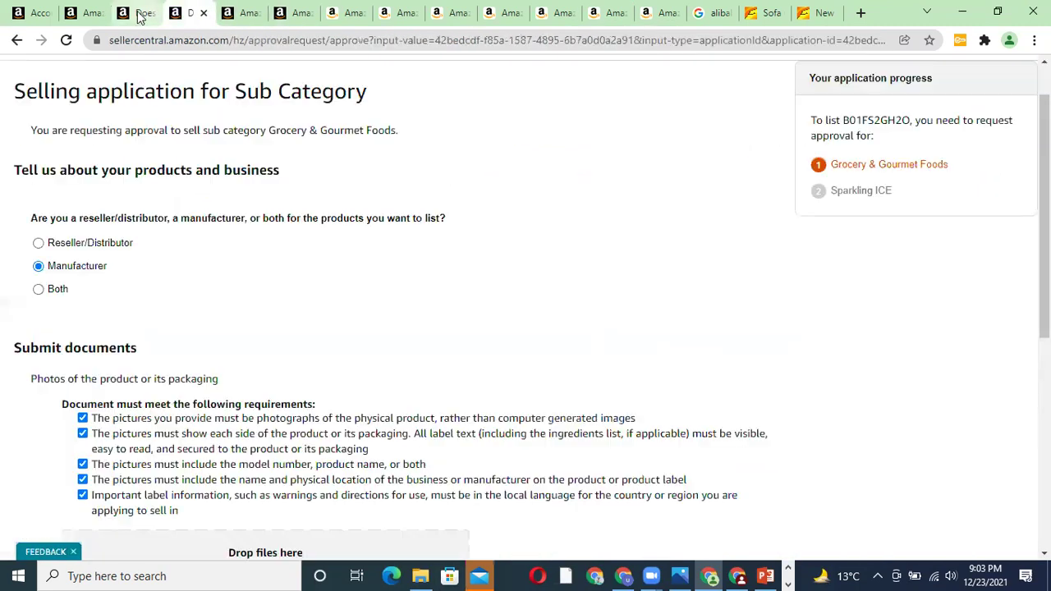
pyautogui.click(86, 12)
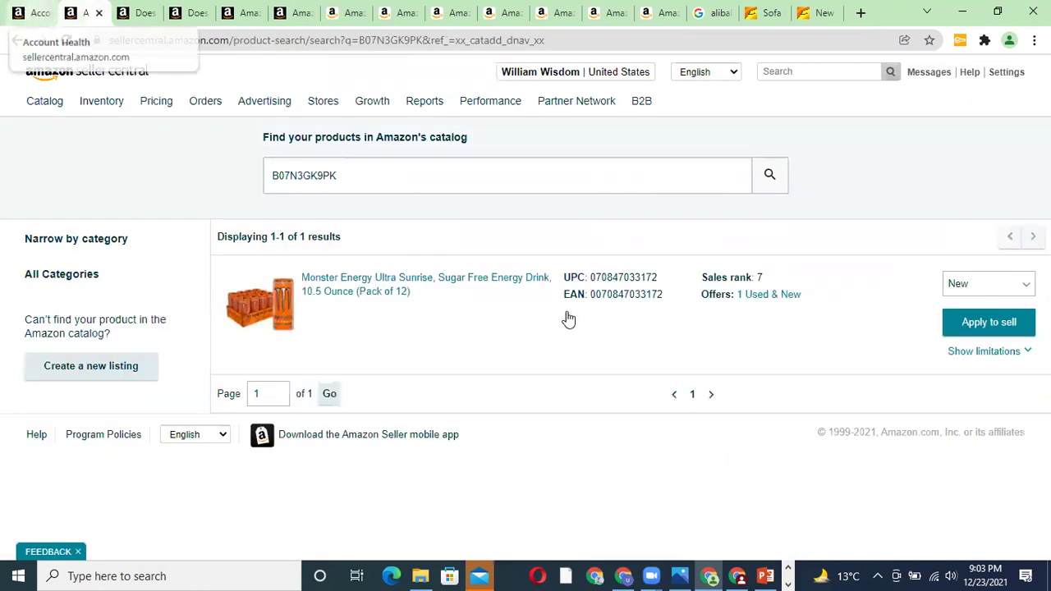
pyautogui.hotkey('ctrl', 'shift', 'Tab')
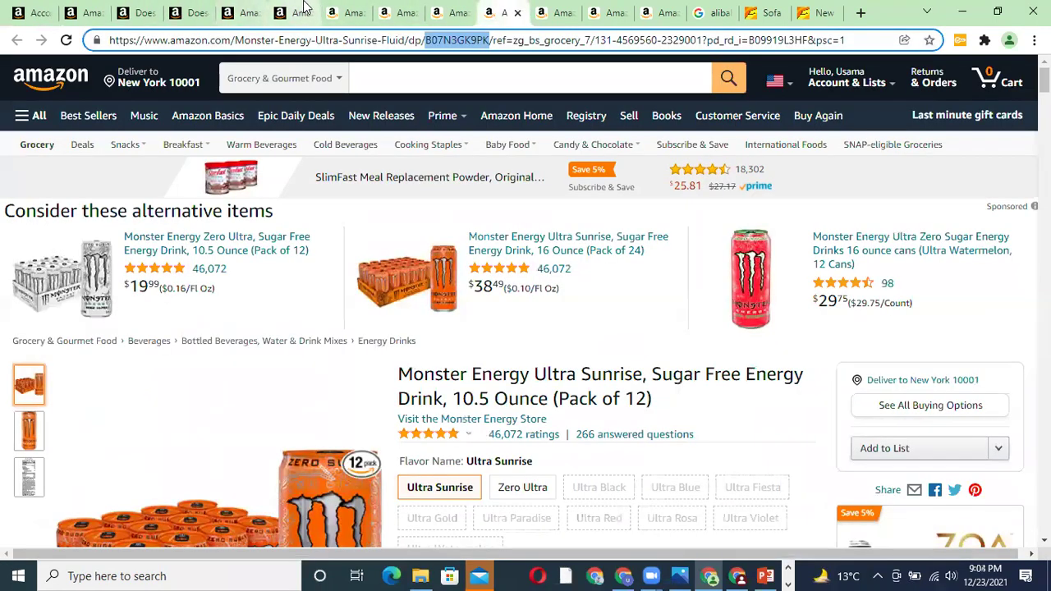
# Step: Return to the Account Health page and review its performance and policy compliance metrics
pyautogui.click(190, 12)
pyautogui.click(131, 10)
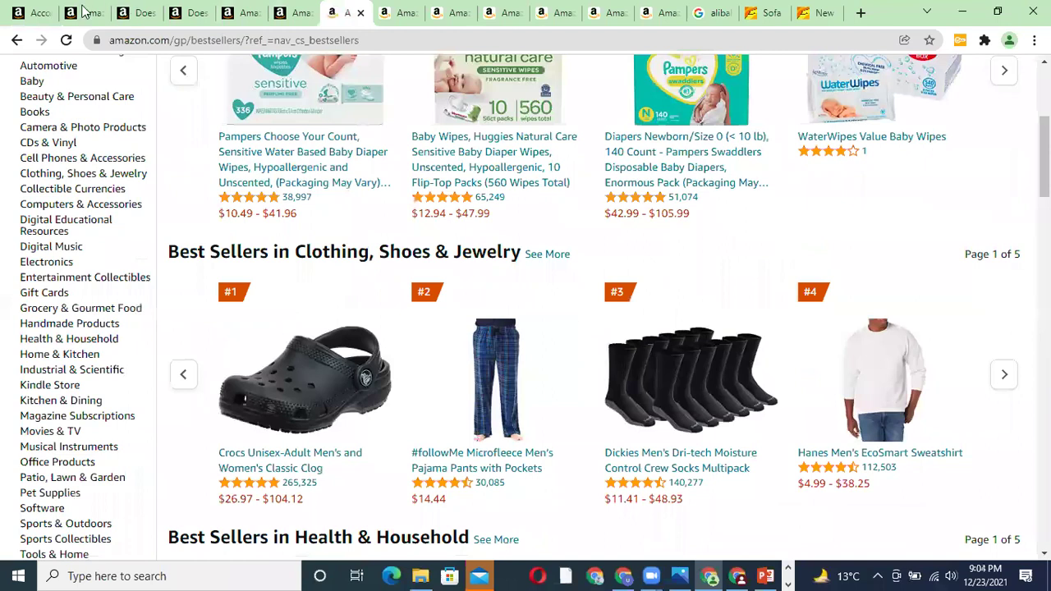
pyautogui.click(82, 12)
pyautogui.click(30, 10)
pyautogui.scroll(-2, 491, 271)
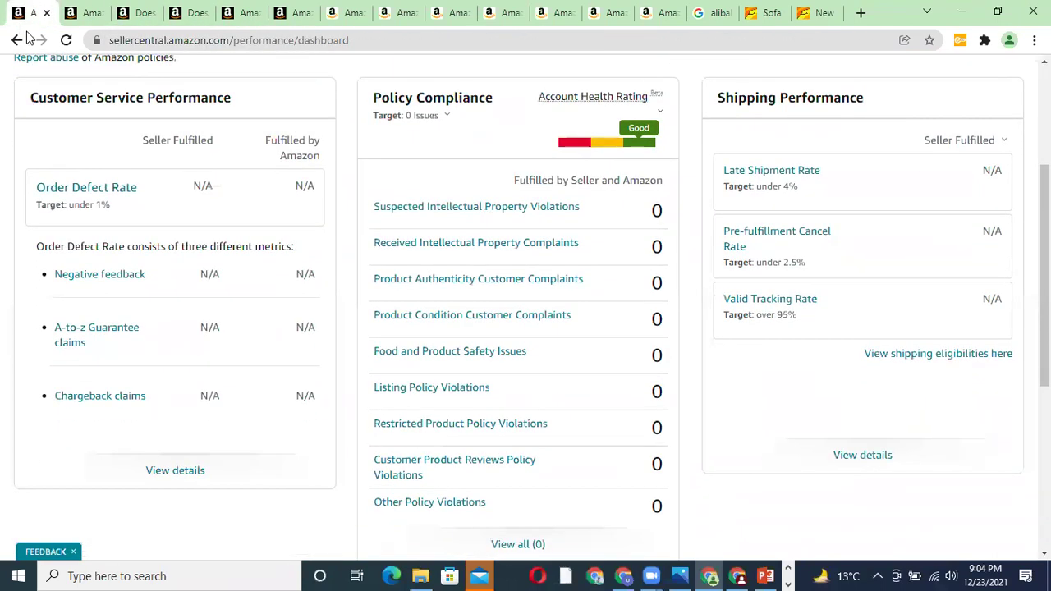
pyautogui.scroll(2, 33, 91)
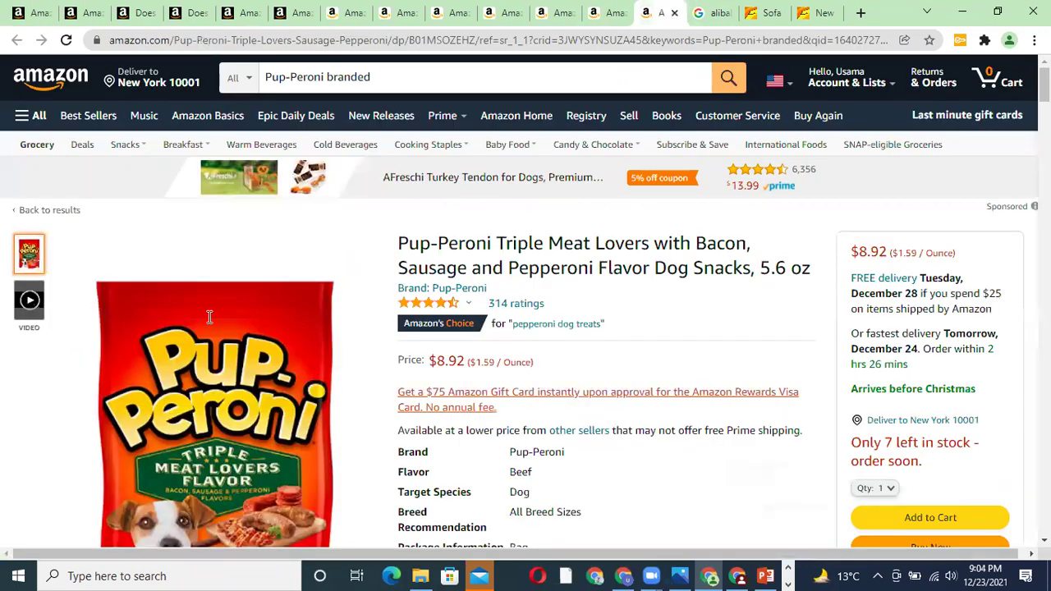
# Step: Go to the Pup-Peroni Triple Meat Lovers product page and highlight the end of the product title
pyautogui.scroll(-1, 342, 315)
pyautogui.scroll(1, 586, 289)
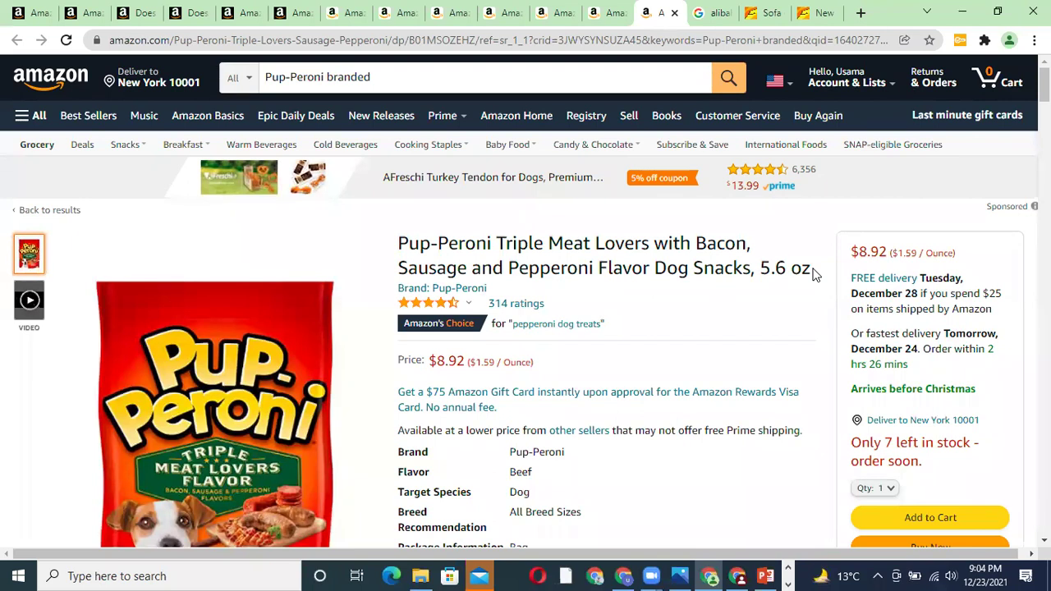
pyautogui.moveTo(813, 271); pyautogui.dragTo(631, 267)
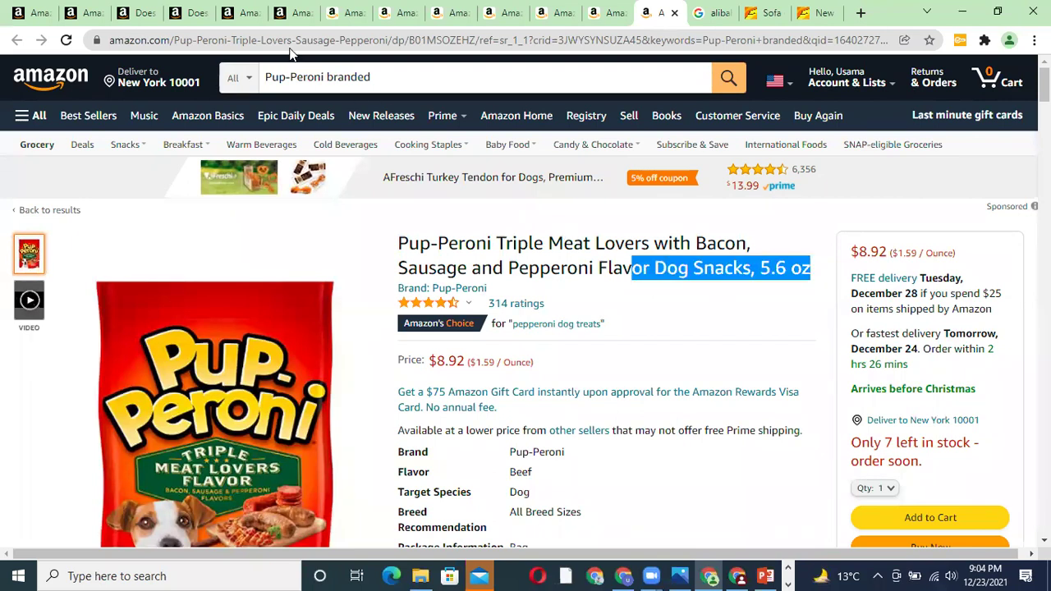
# Step: Copy the ASIN B01MSOZEHZ from the Pup-Peroni product's web address and search for it in the Seller Central catalog
pyautogui.doubleClick(501, 41)
pyautogui.hotkey('ctrl', 'c')
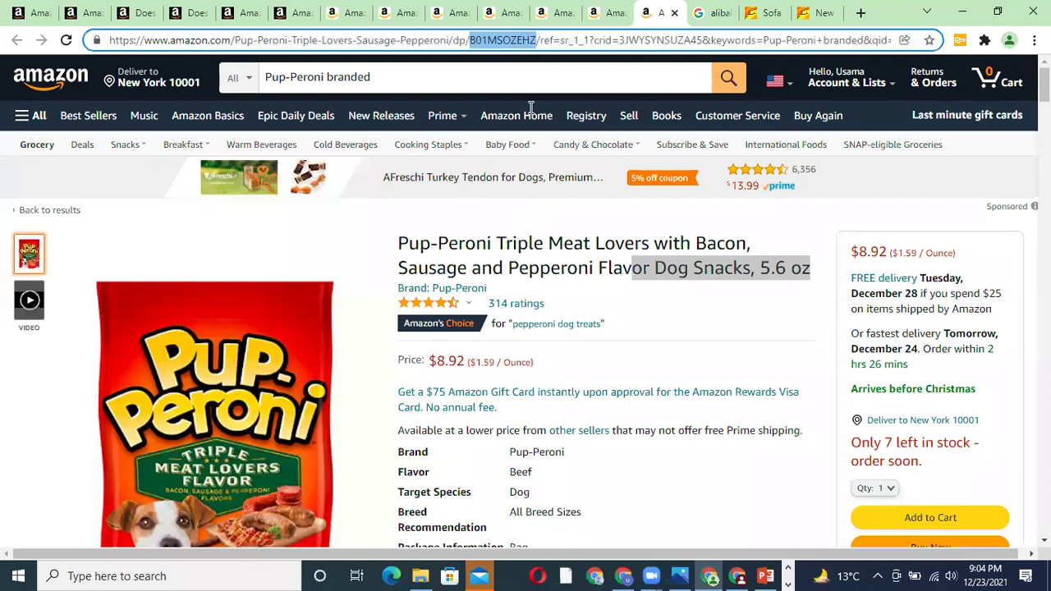
pyautogui.rightClick(490, 40)
pyautogui.click(23, 17)
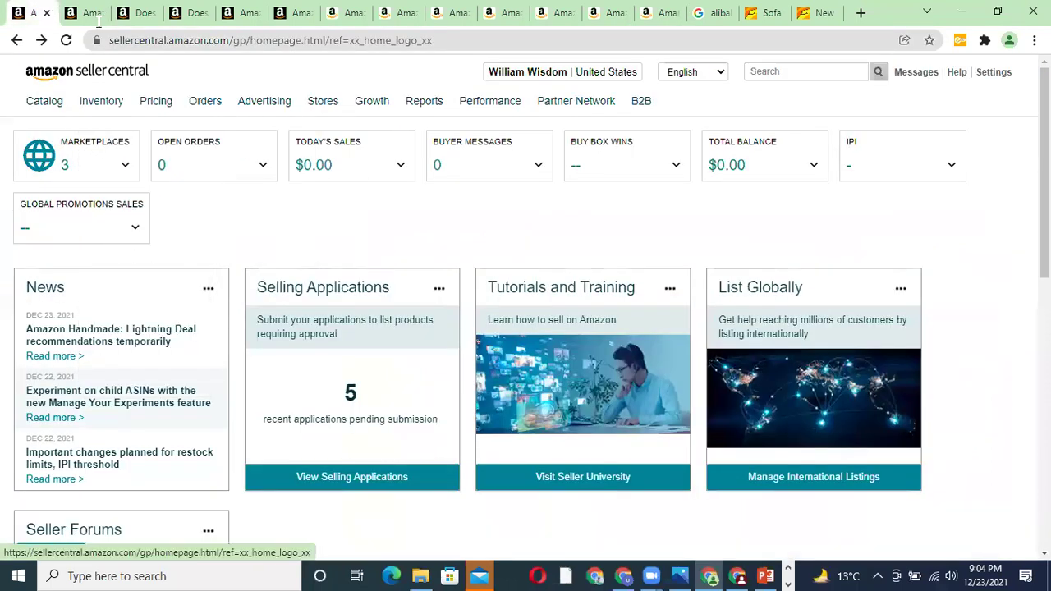
pyautogui.click(91, 14)
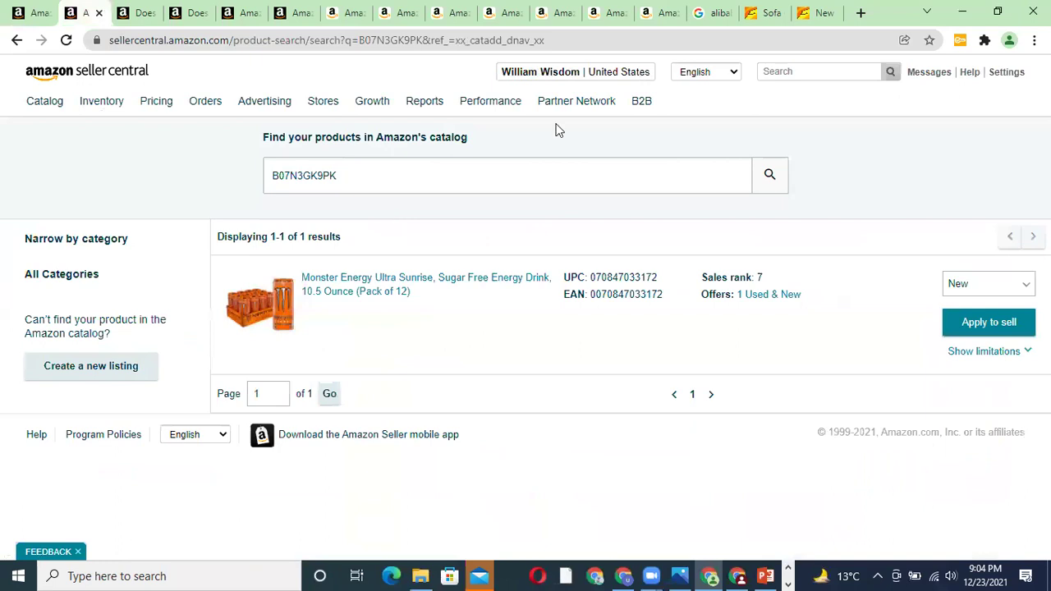
pyautogui.doubleClick(383, 180)
pyautogui.hotkey('ctrl', 'v')
pyautogui.press('Return')
# Step: Choose the New condition for the Pup-Peroni Triple Meat Lovers result and start selling this product
pyautogui.click(1009, 285)
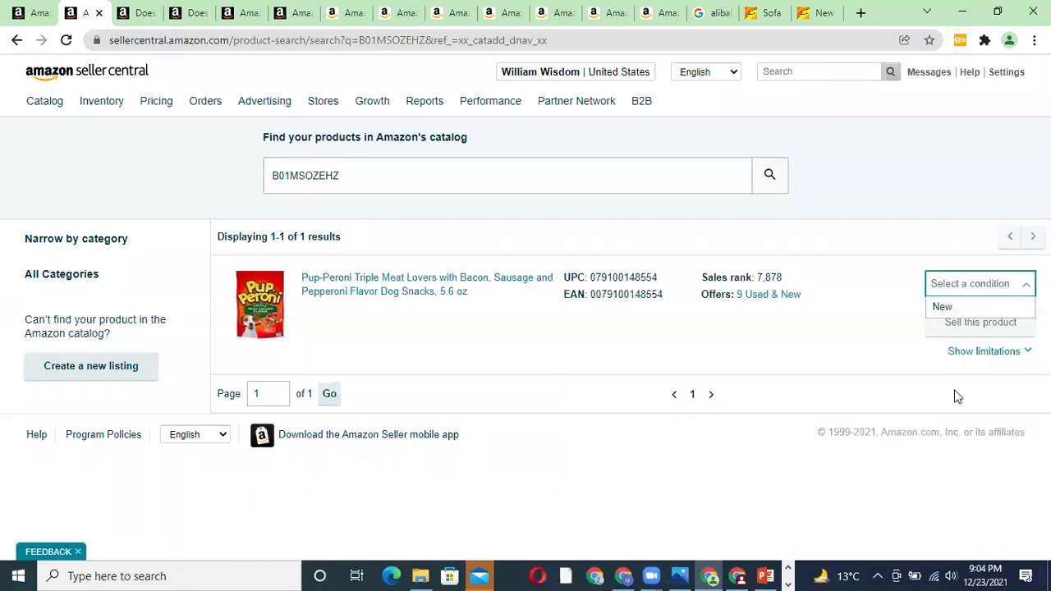
pyautogui.click(945, 312)
pyautogui.click(951, 328)
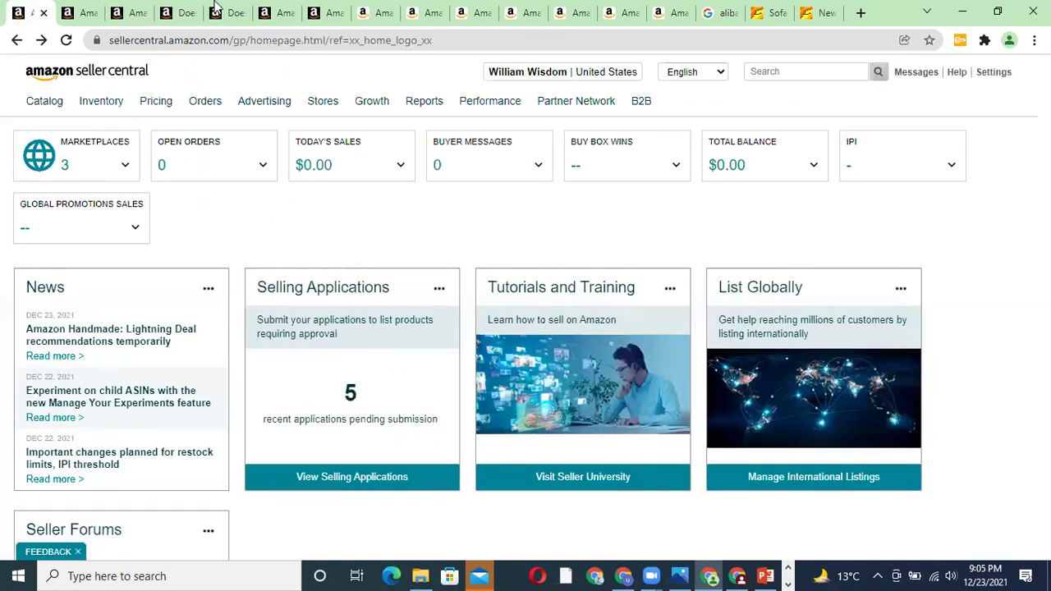
# Step: Go to the Selling applications page, filter it by Brand and examine the application statuses through page 2
pyautogui.click(87, 12)
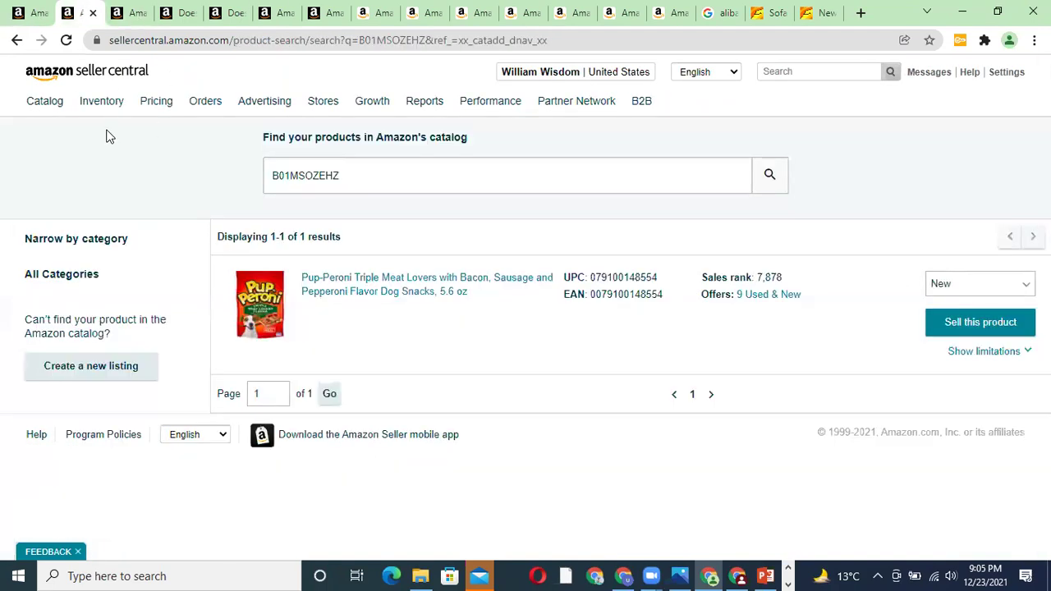
pyautogui.moveTo(101, 102)
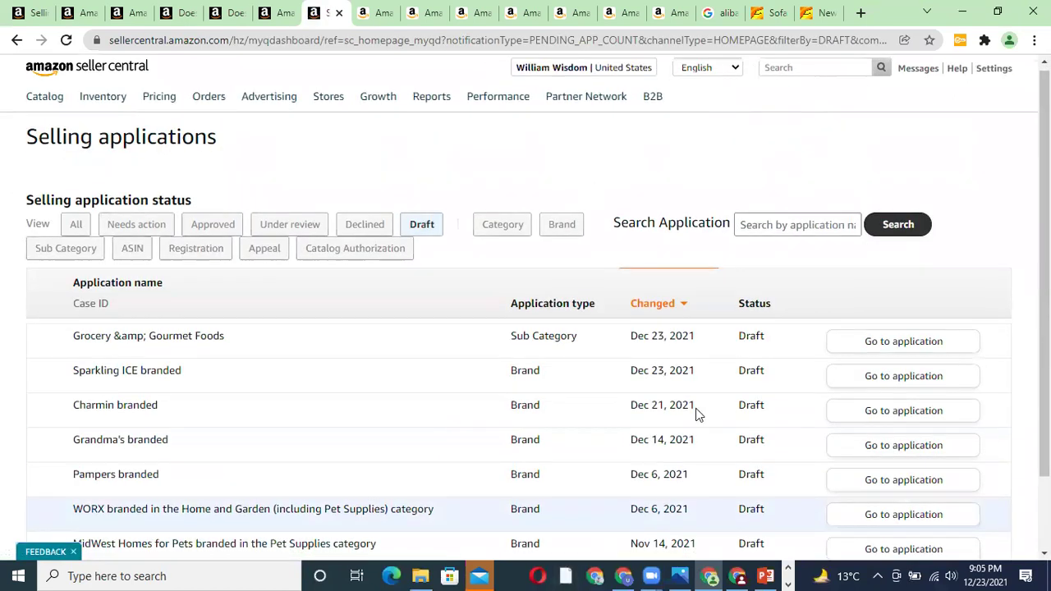
pyautogui.scroll(-2, 695, 408)
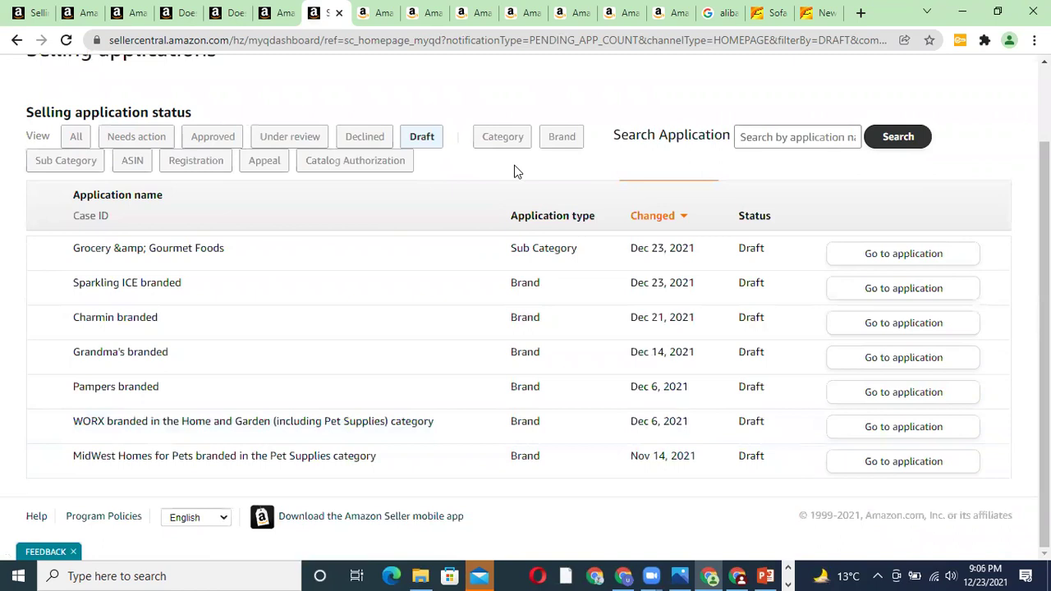
pyautogui.click(555, 142)
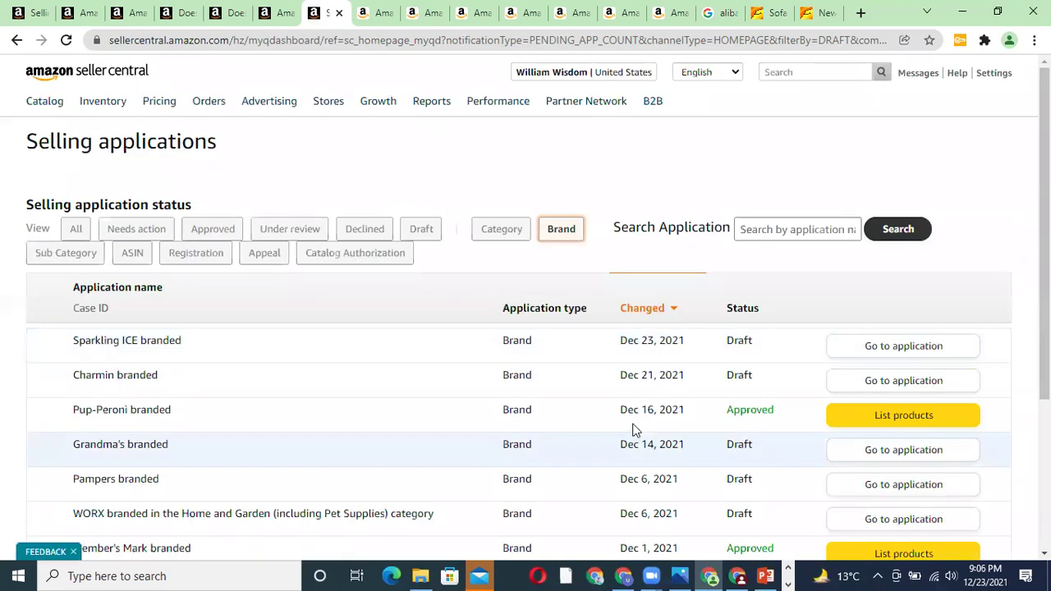
pyautogui.scroll(-5, 690, 391)
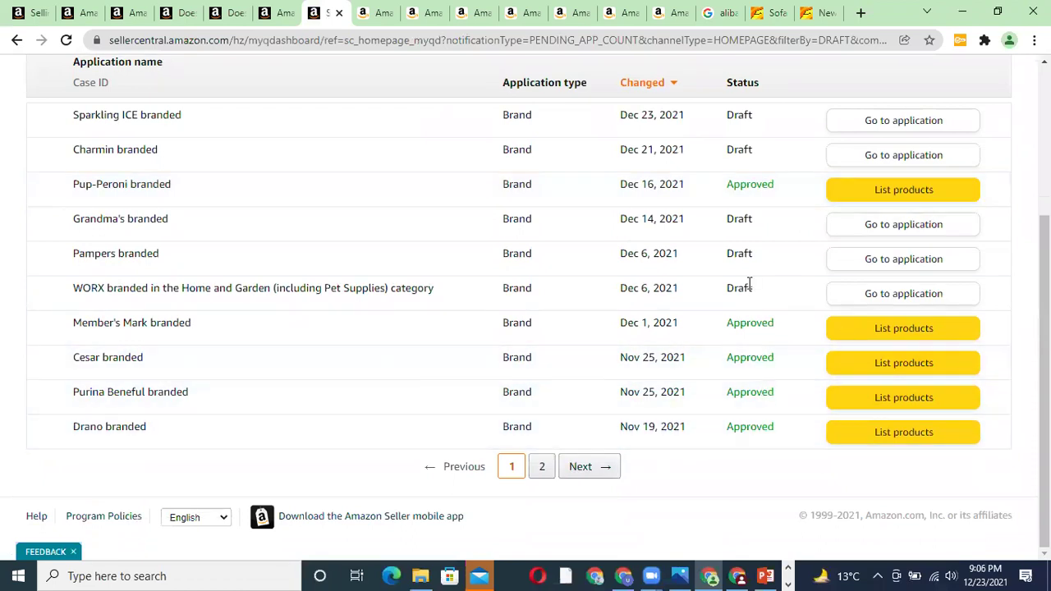
pyautogui.click(542, 467)
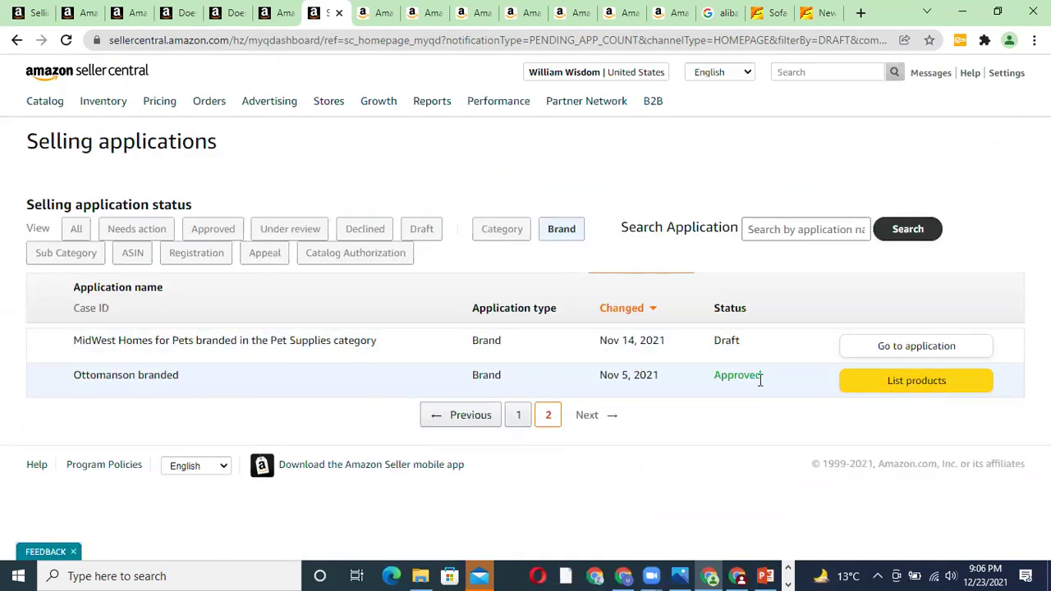
# Step: Open product listing from the Ottomanson application, glance at the Pup-Peroni offer form and return to the Selling applications page
pyautogui.click(905, 384)
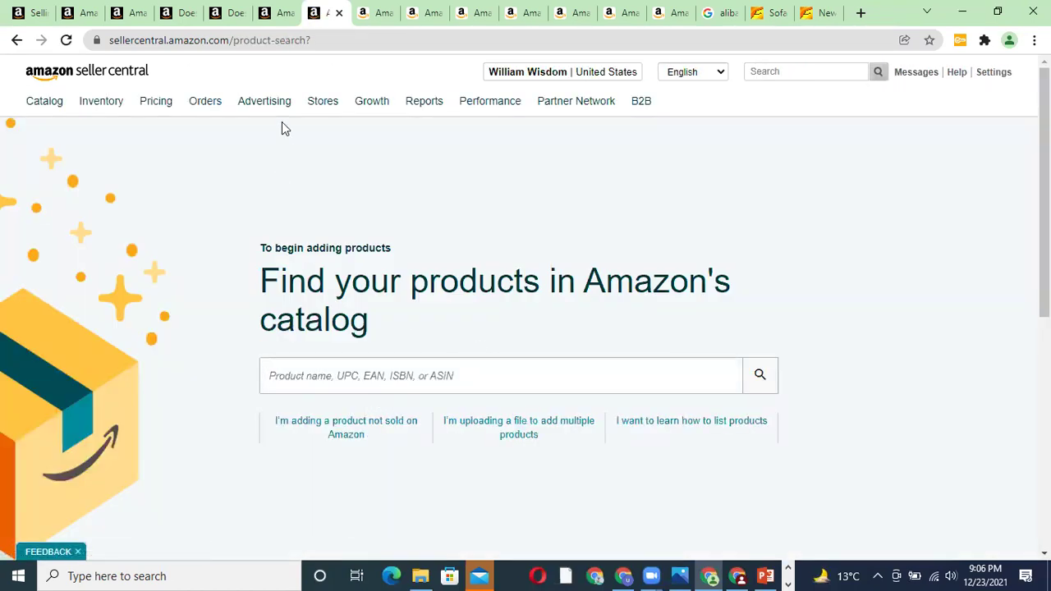
pyautogui.click(283, 10)
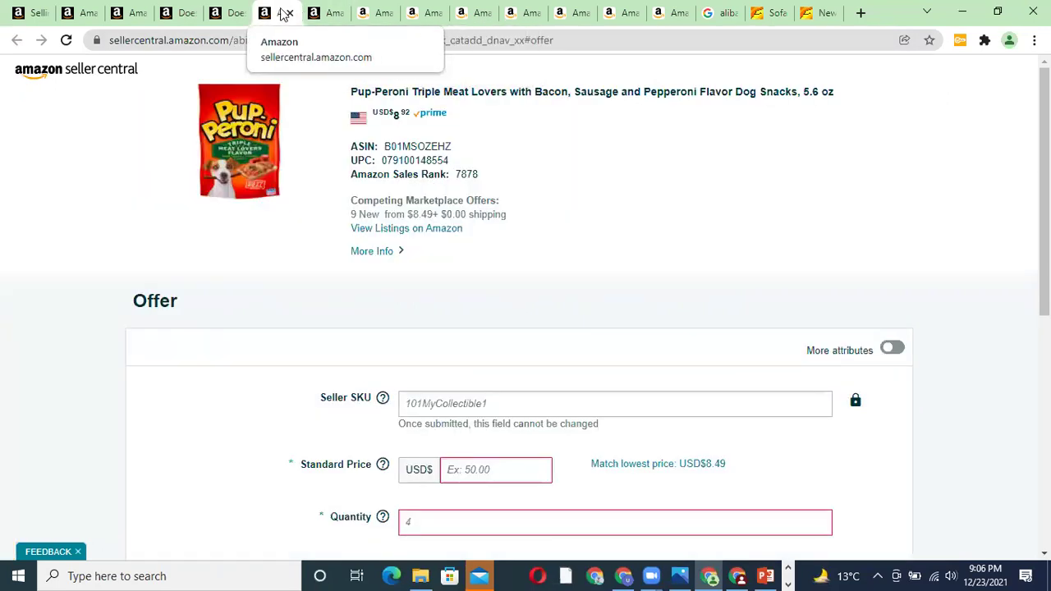
pyautogui.click(317, 13)
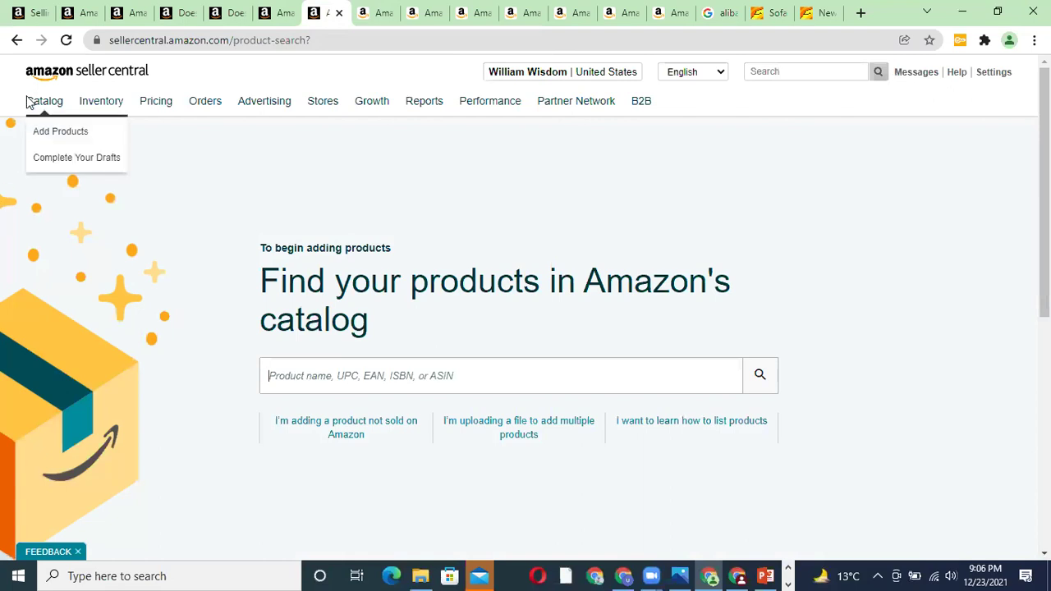
pyautogui.click(15, 40)
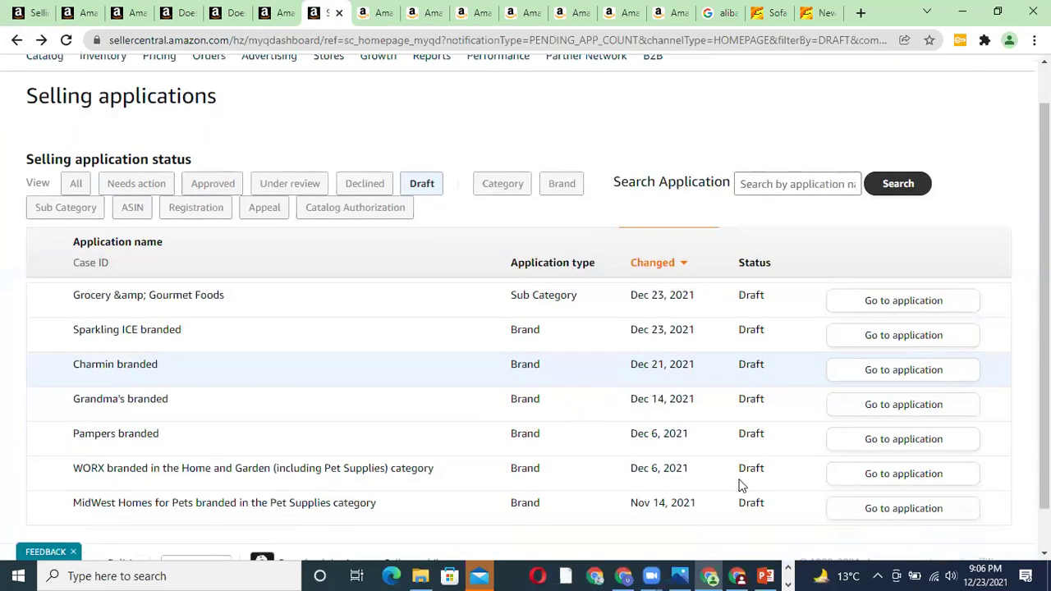
# Step: Filter the selling applications by Brand, go to page 2 and copy the application name "Ottomanson branded"
pyautogui.scroll(-1, 738, 484)
pyautogui.click(561, 136)
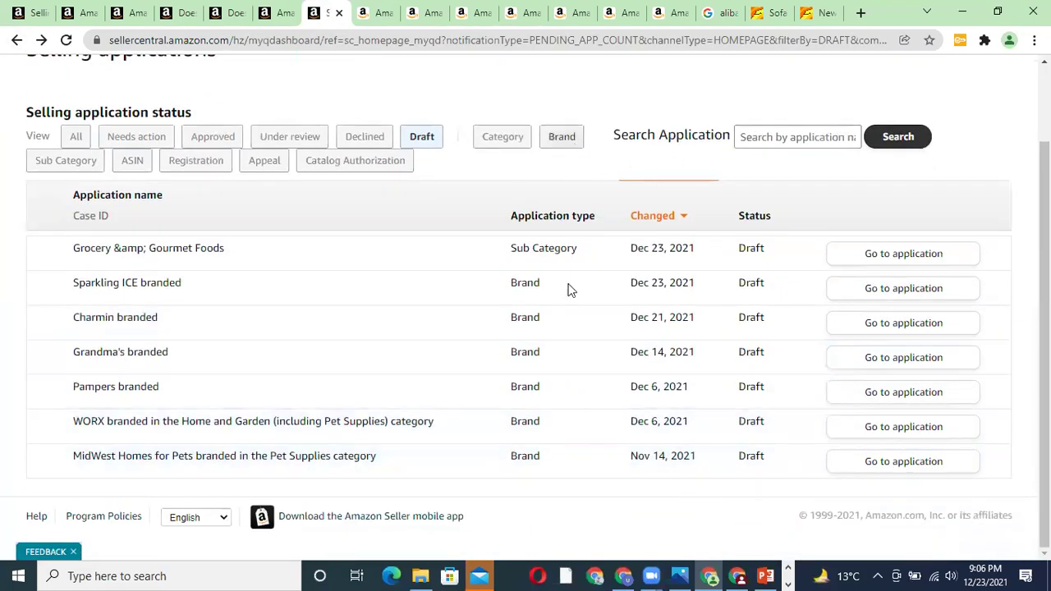
pyautogui.scroll(-3, 720, 503)
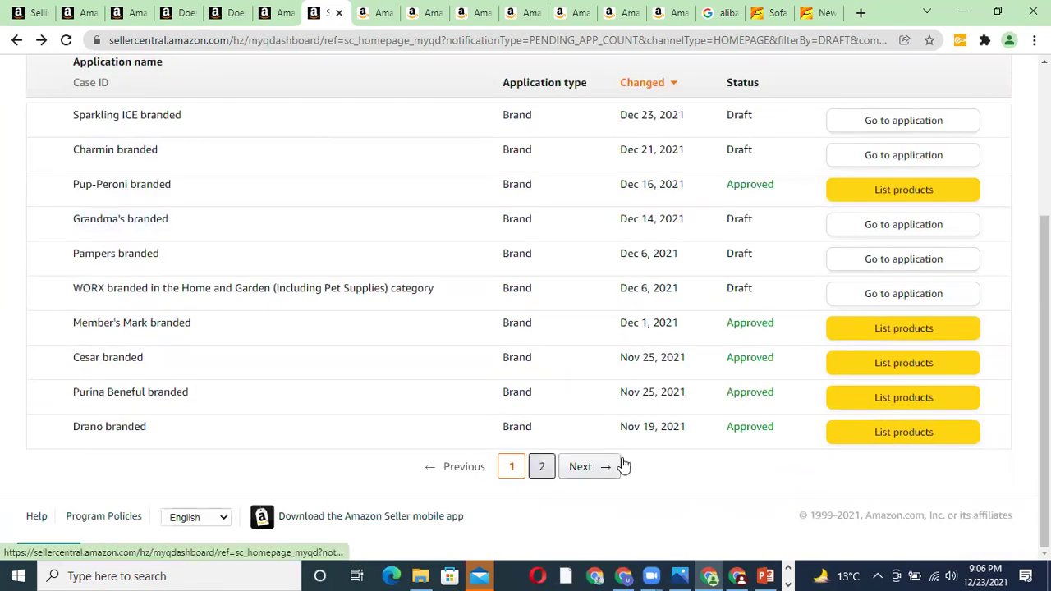
pyautogui.click(539, 471)
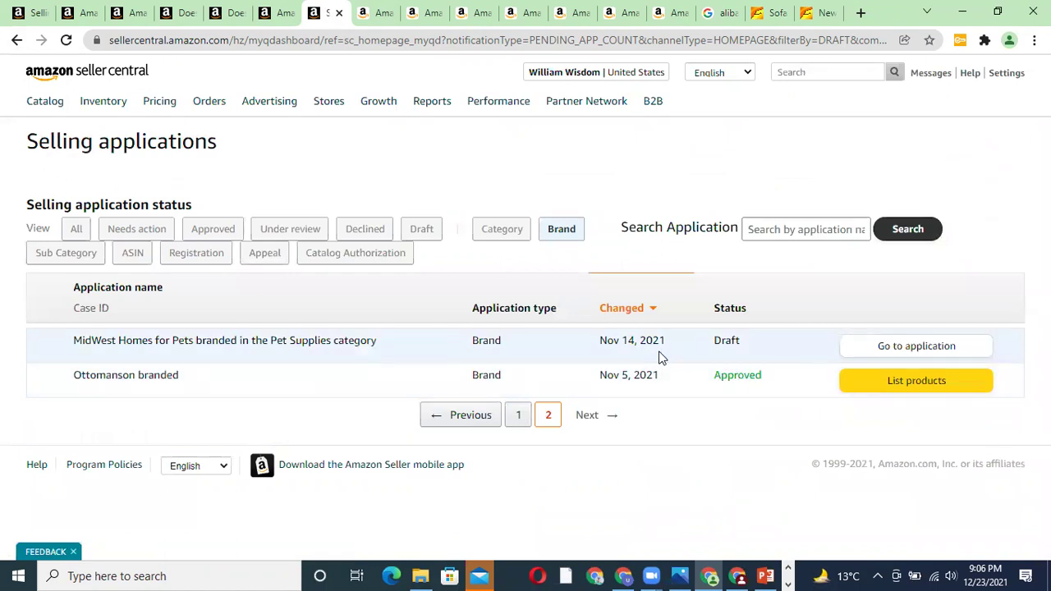
pyautogui.moveTo(186, 373); pyautogui.dragTo(71, 376)
pyautogui.rightClick(93, 376)
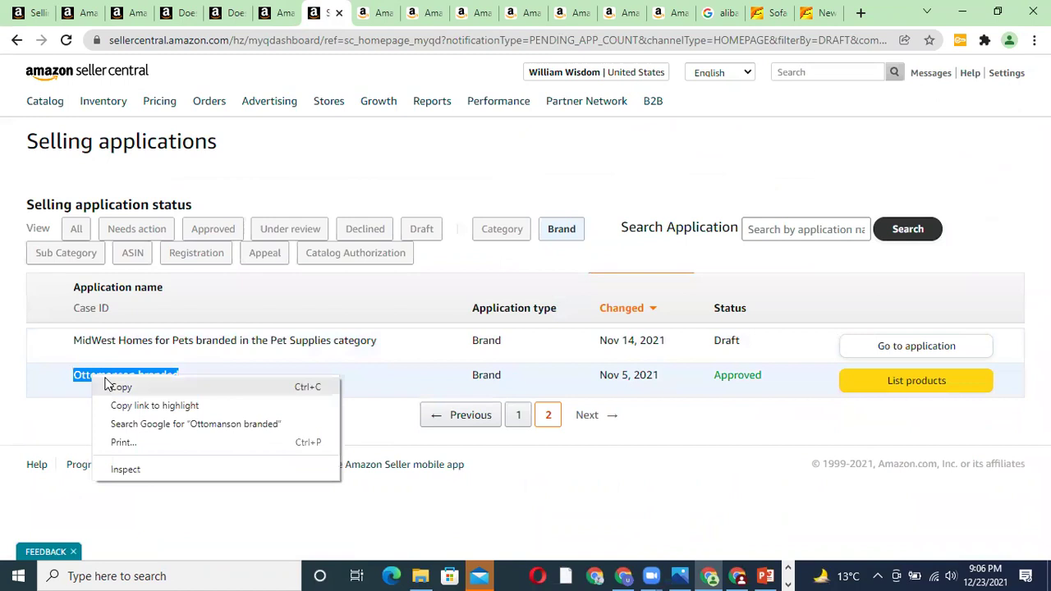
pyautogui.click(119, 386)
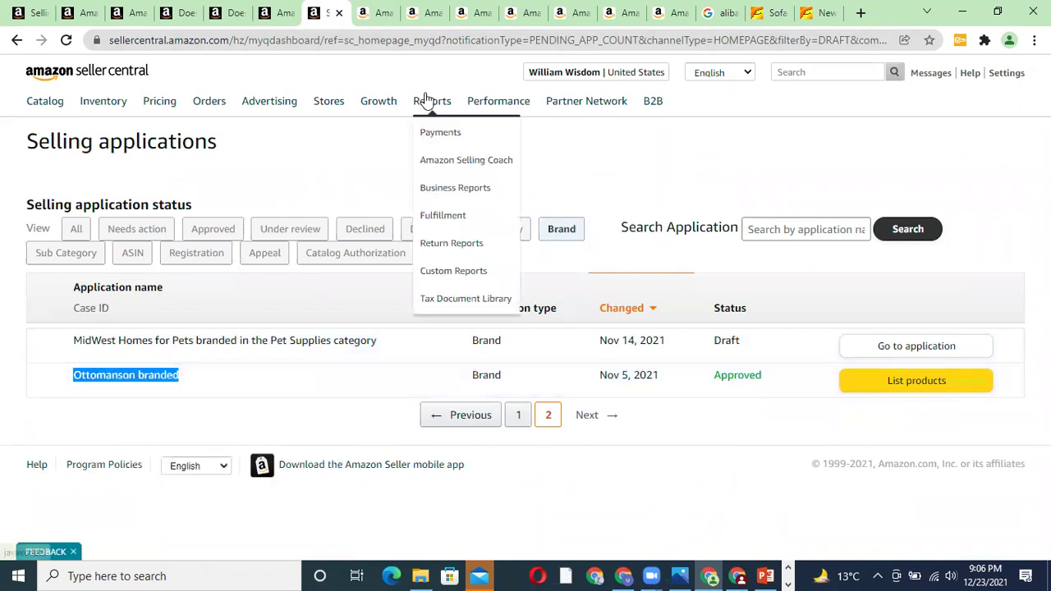
# Step: Go to the Monster Energy product page on Amazon and search the store for "Ottomanson branded"
pyautogui.click(519, 13)
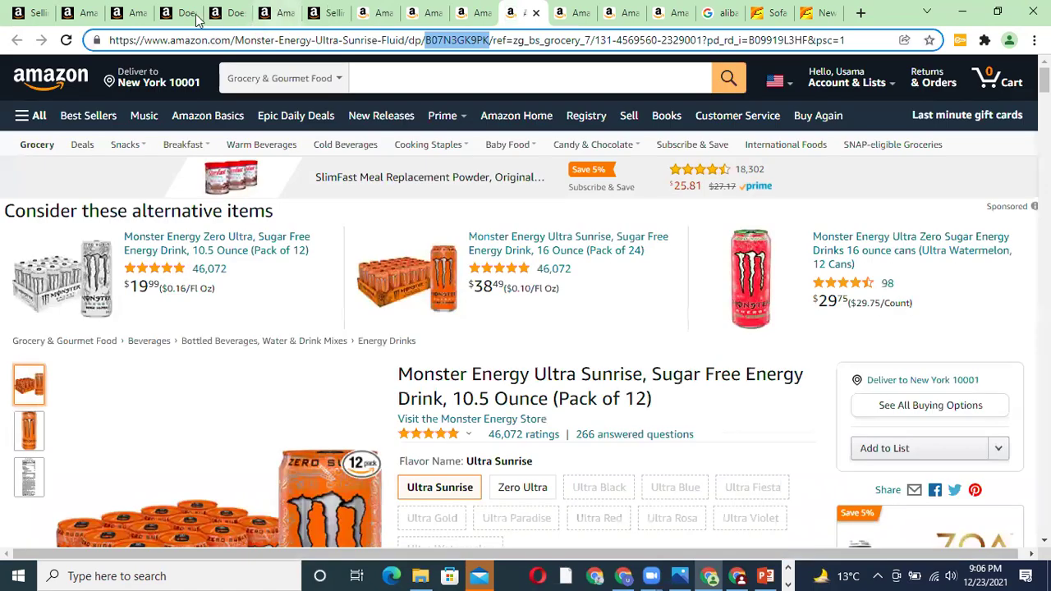
pyautogui.click(174, 11)
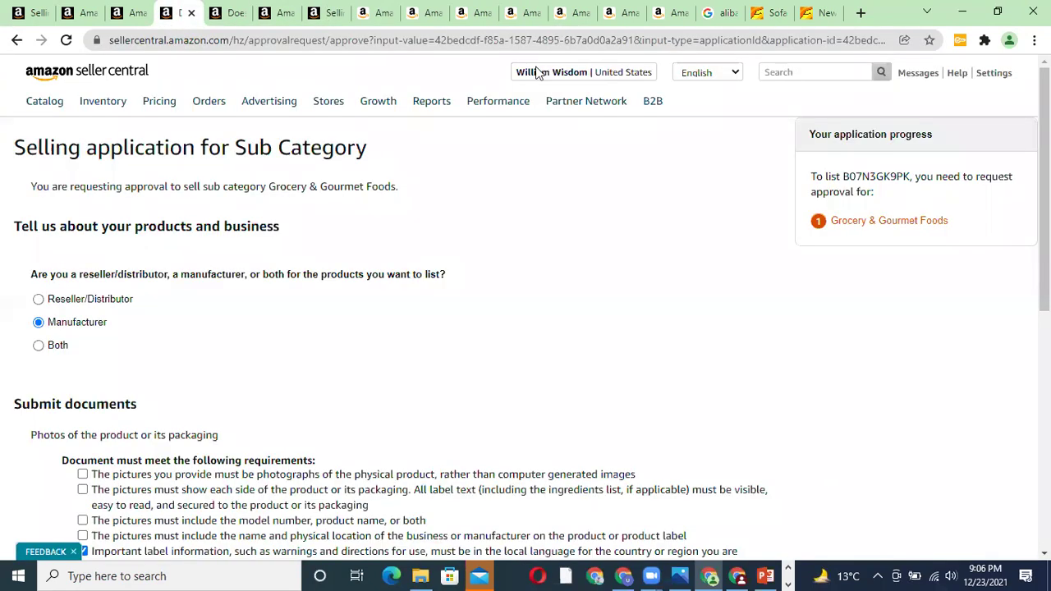
pyautogui.hotkey('ctrl', '1')
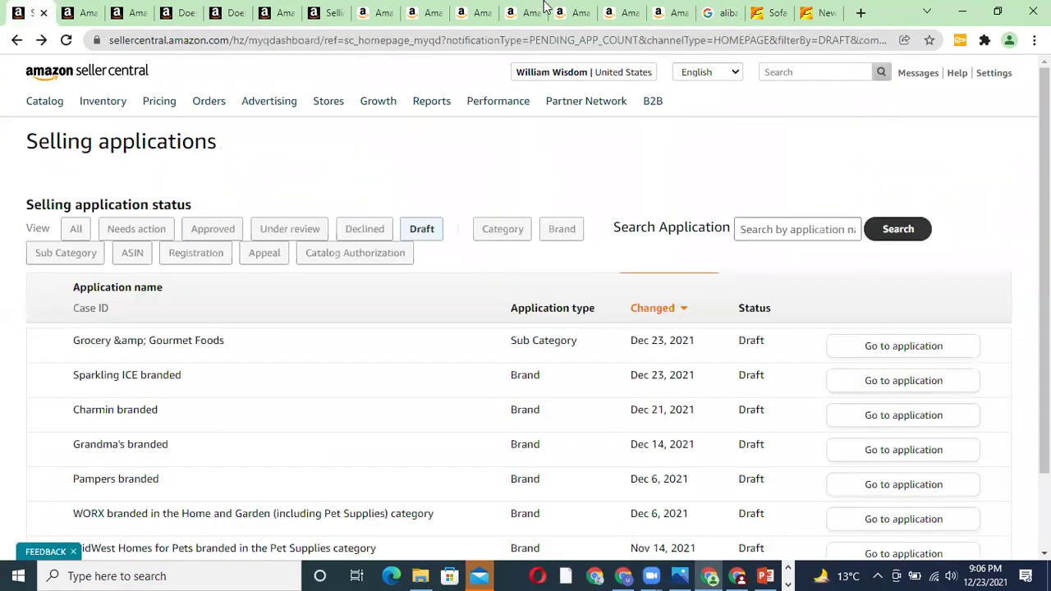
pyautogui.click(537, 10)
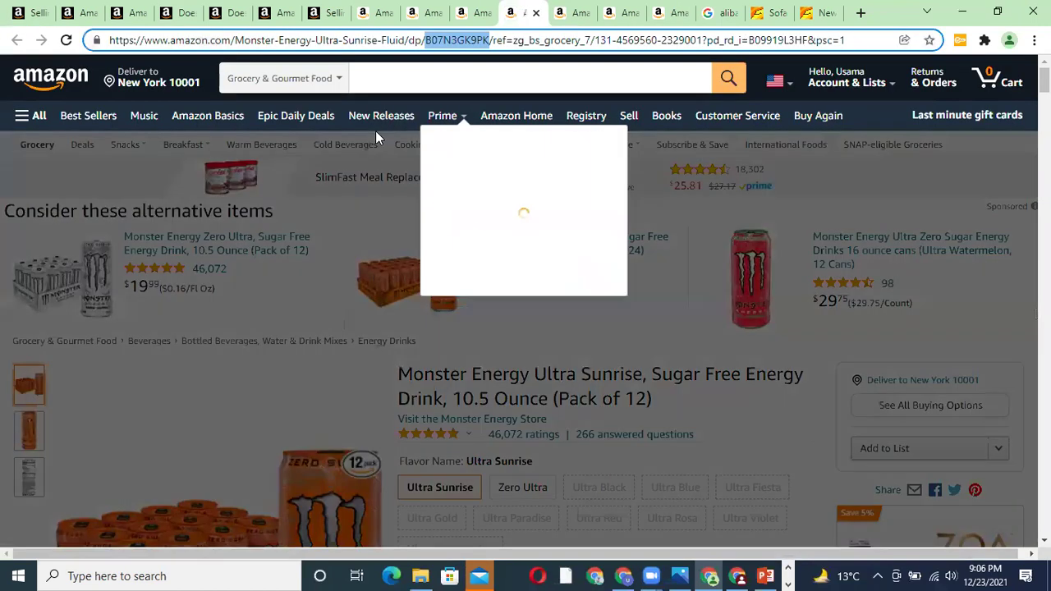
pyautogui.hotkey('ctrl', 'v')
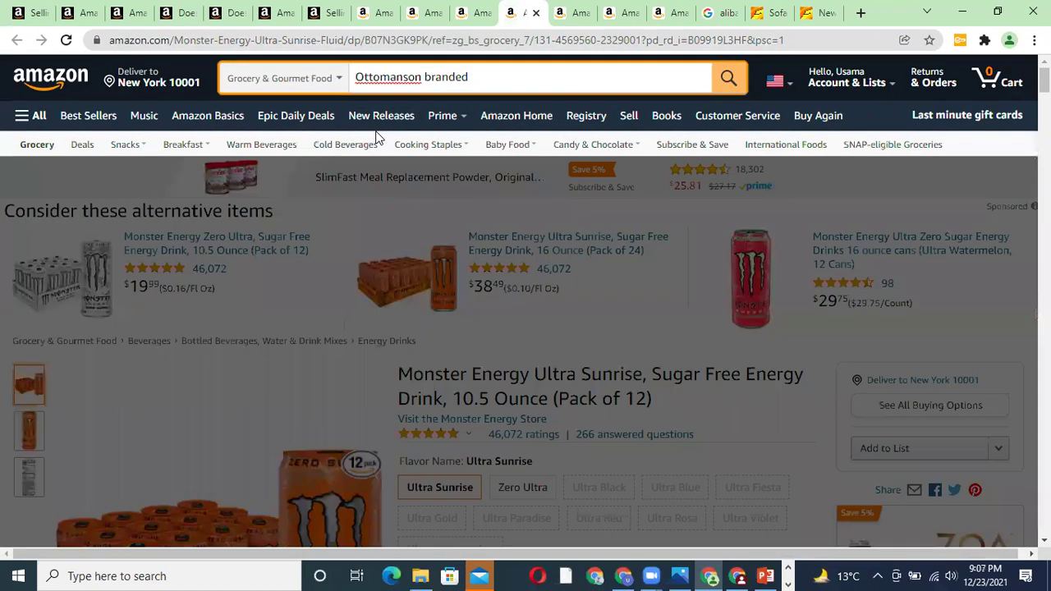
pyautogui.press('Return')
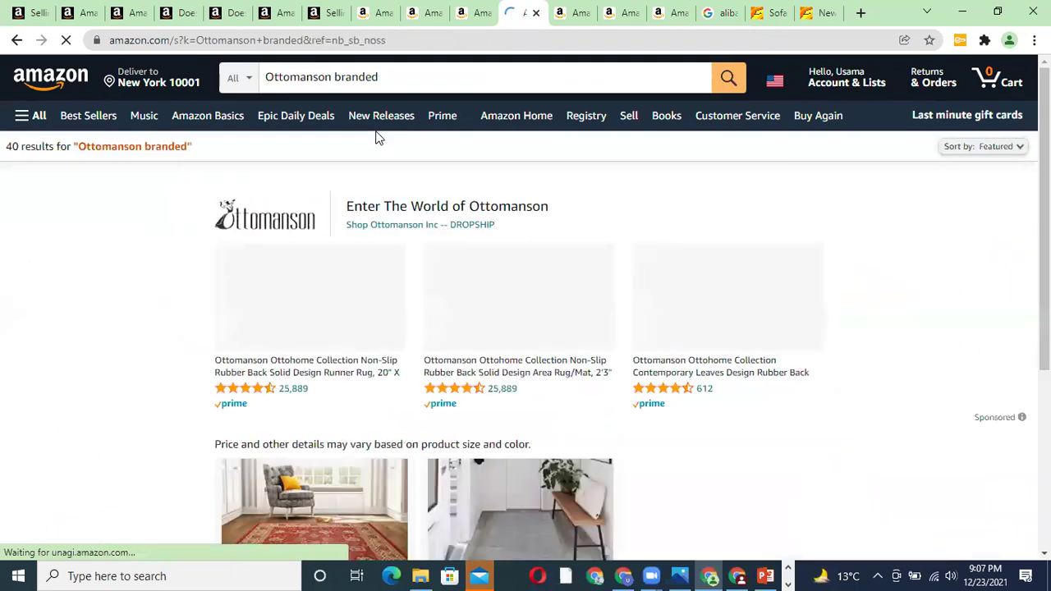
# Step: Browse the Ottomanson search results and open the Sundance Collection Indoor/Outdoor runner rug in a new tab
pyautogui.scroll(-3, 446, 413)
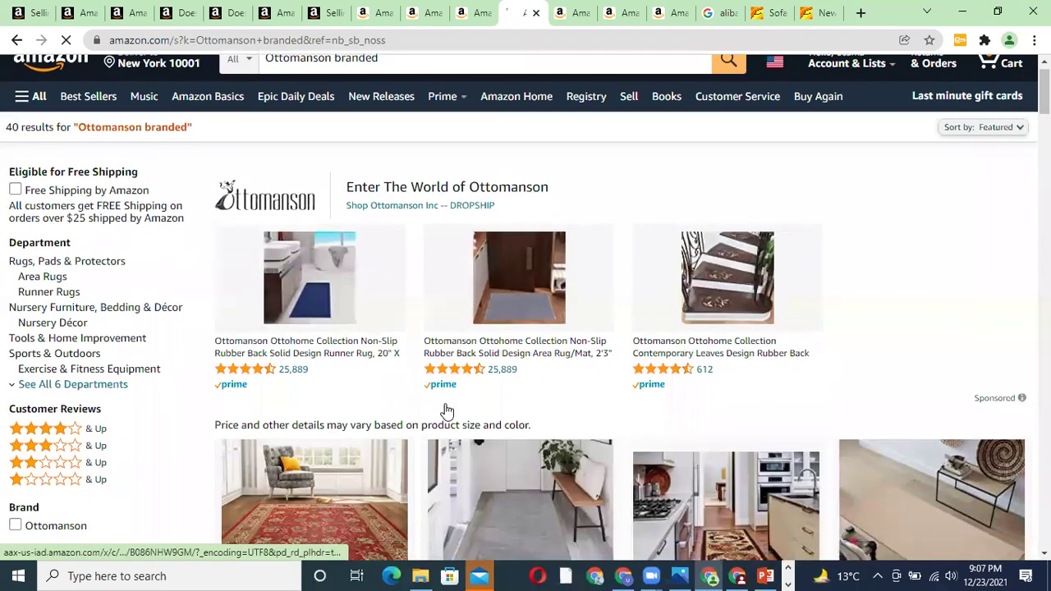
pyautogui.scroll(-3, 498, 364)
pyautogui.scroll(3, 504, 364)
pyautogui.scroll(3, 436, 133)
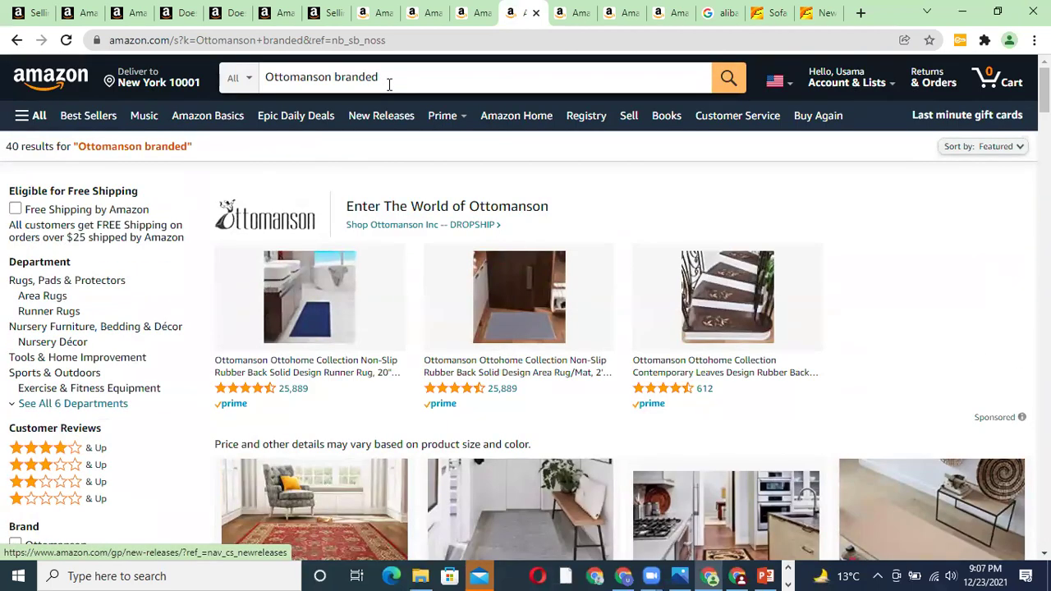
pyautogui.scroll(-3, 399, 110)
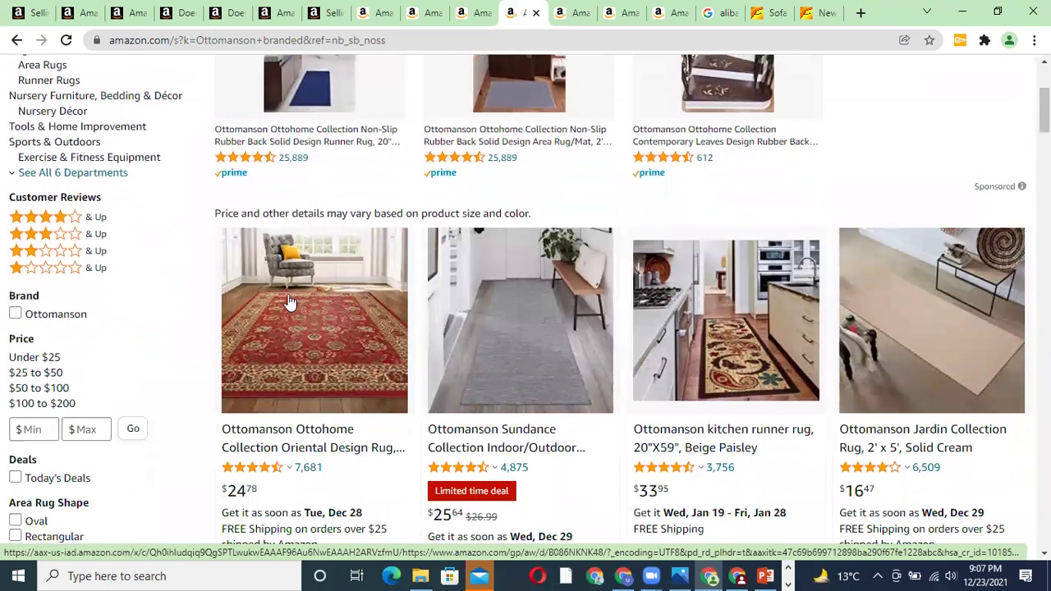
pyautogui.scroll(-2, 509, 201)
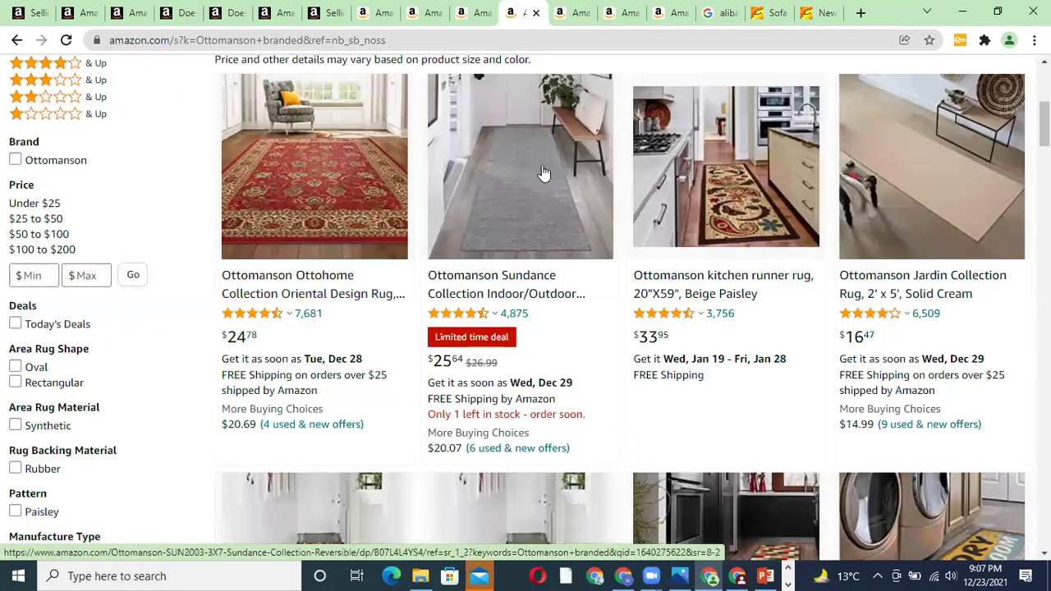
pyautogui.rightClick(539, 167)
pyautogui.click(567, 177)
pyautogui.click(534, 13)
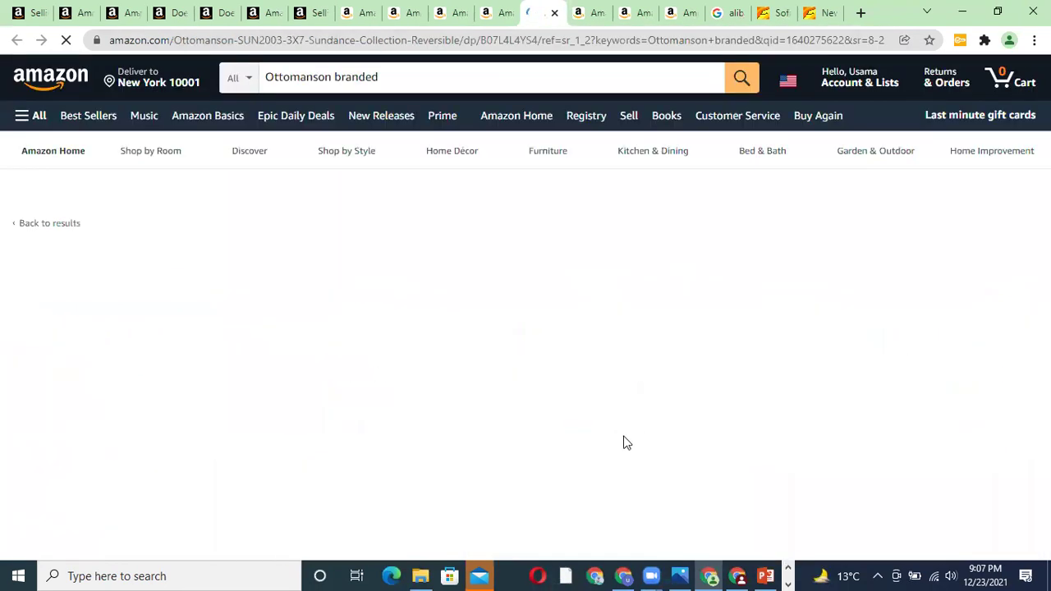
# Step: Copy the ASIN B07L4L4YS4 from the Ottomanson rug's page address and search for it in the Seller Central product catalog
pyautogui.click(520, 43)
pyautogui.doubleClick(541, 41)
pyautogui.rightClick(562, 42)
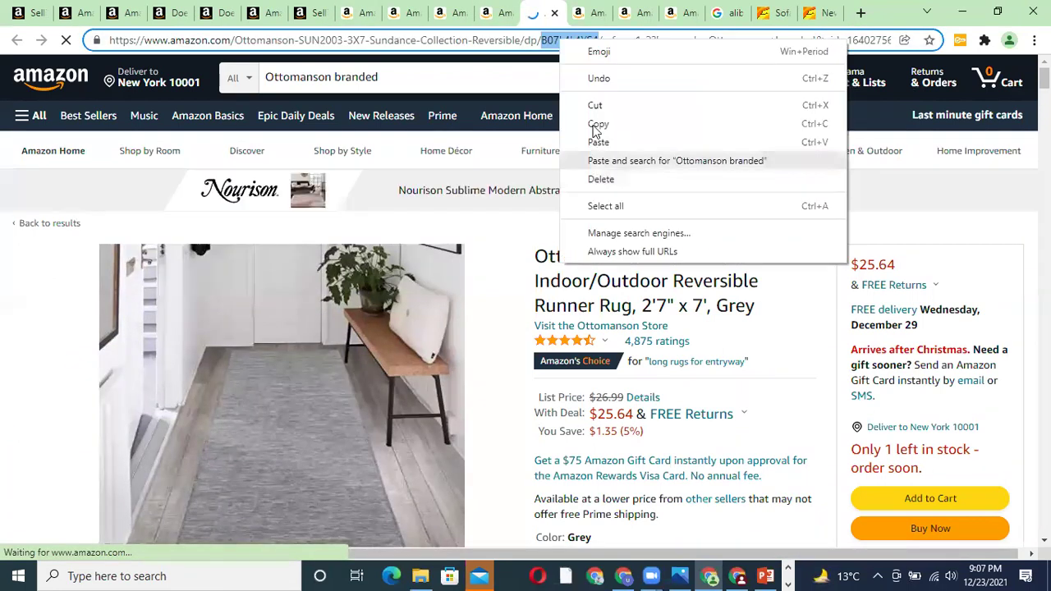
pyautogui.click(598, 124)
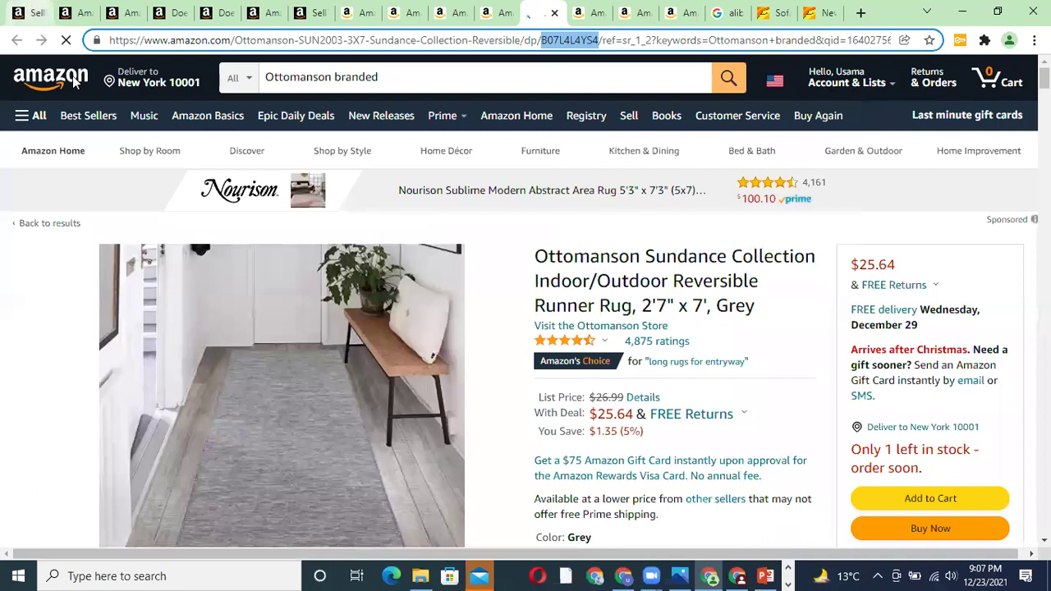
pyautogui.click(25, 12)
pyautogui.hotkey('ctrl', 'Tab')
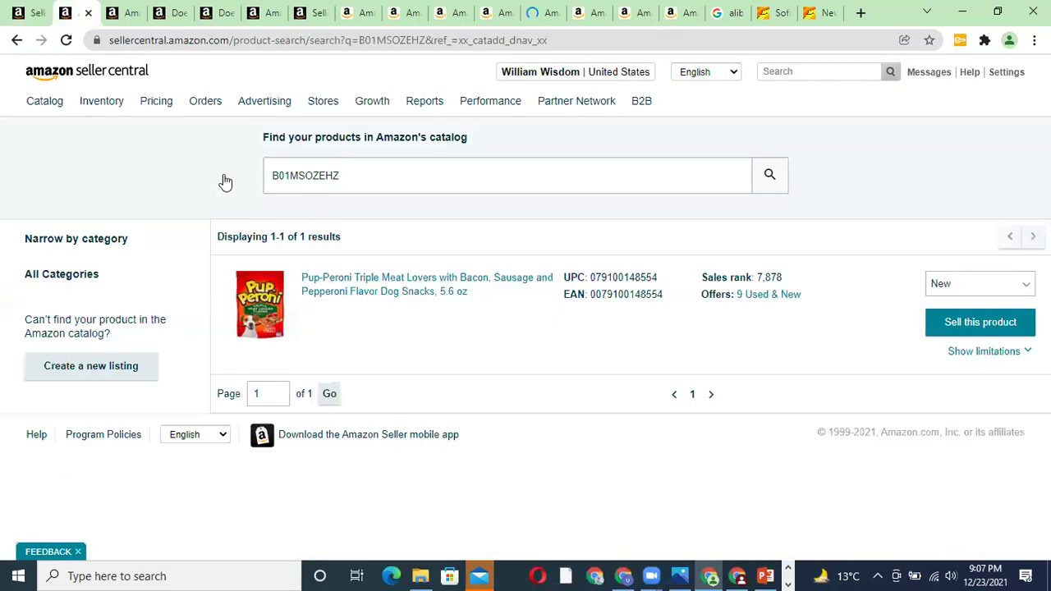
pyautogui.doubleClick(327, 178)
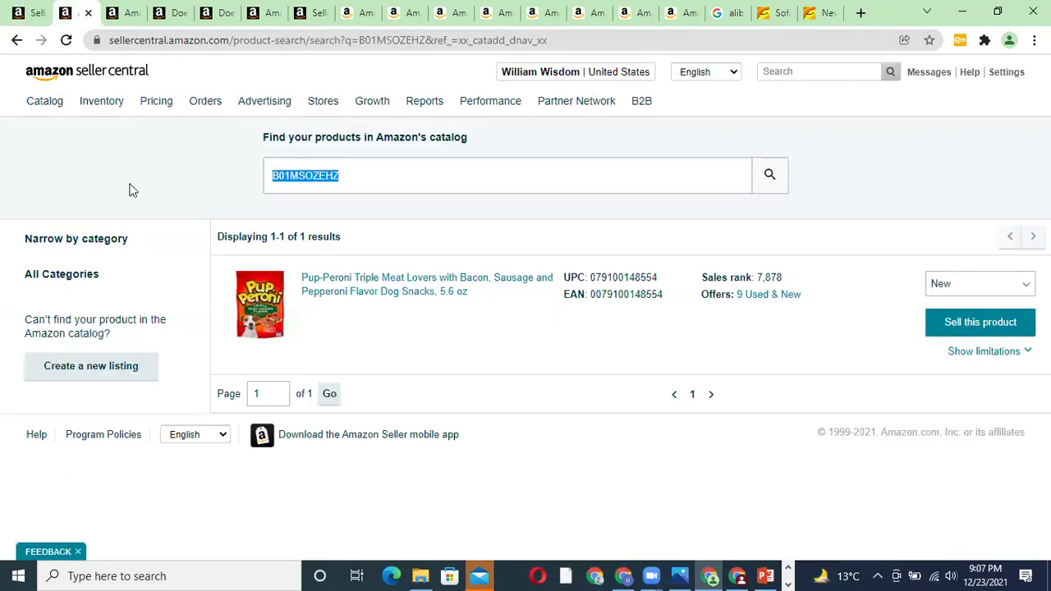
pyautogui.hotkey('ctrl', 'v')
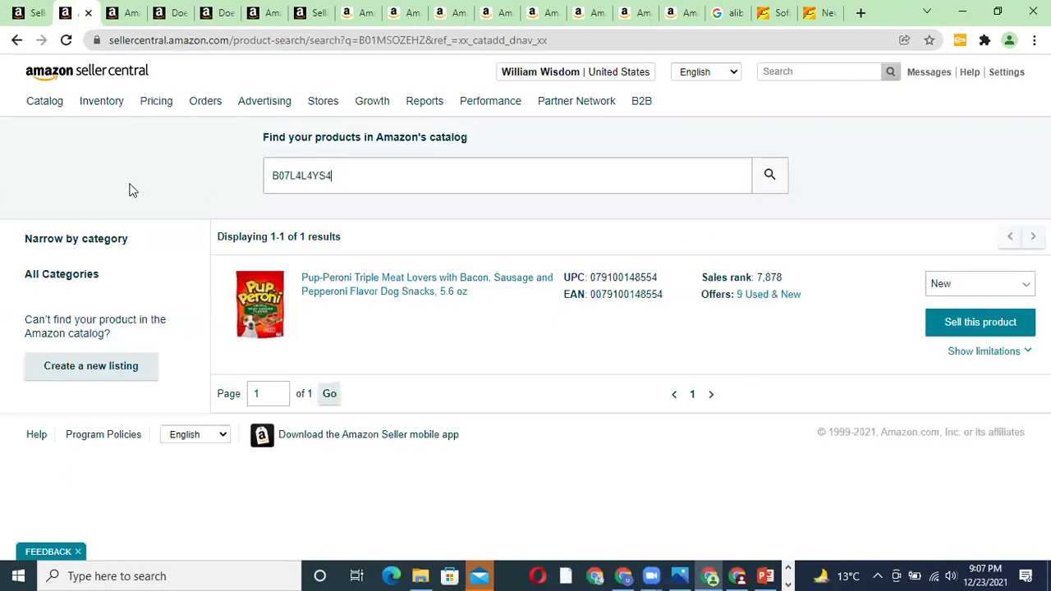
pyautogui.click(772, 185)
# Step: Choose the New condition for the Ottomanson runner rug and open its offer form for selling this product
pyautogui.click(947, 284)
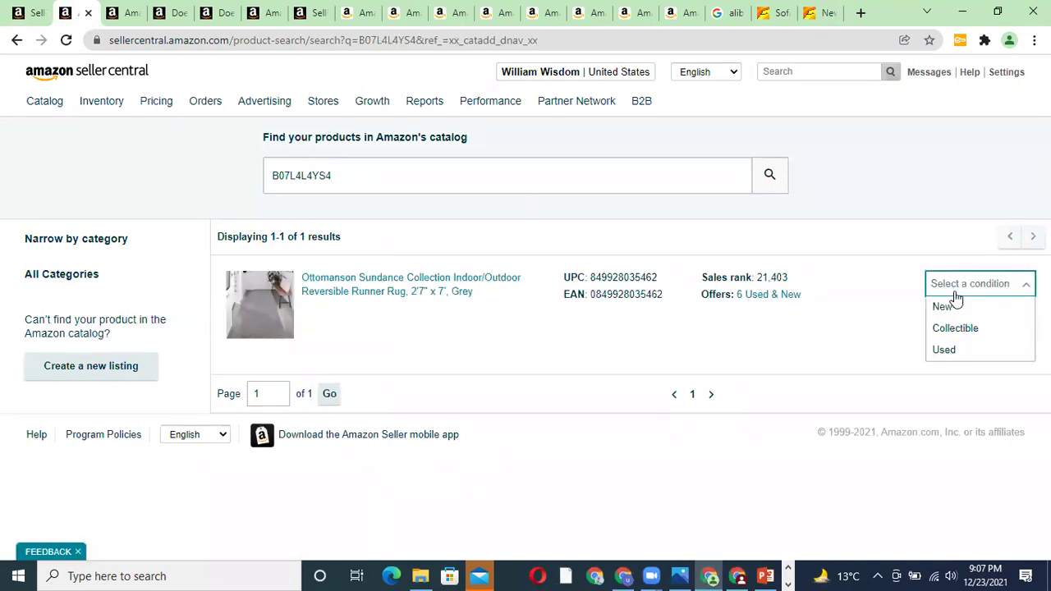
pyautogui.click(948, 309)
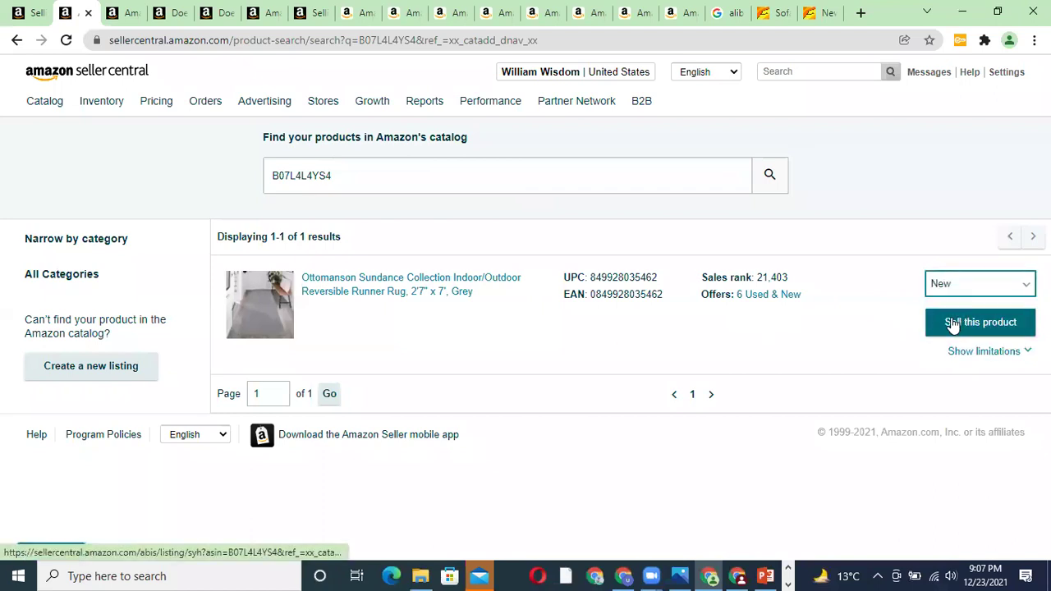
pyautogui.click(952, 323)
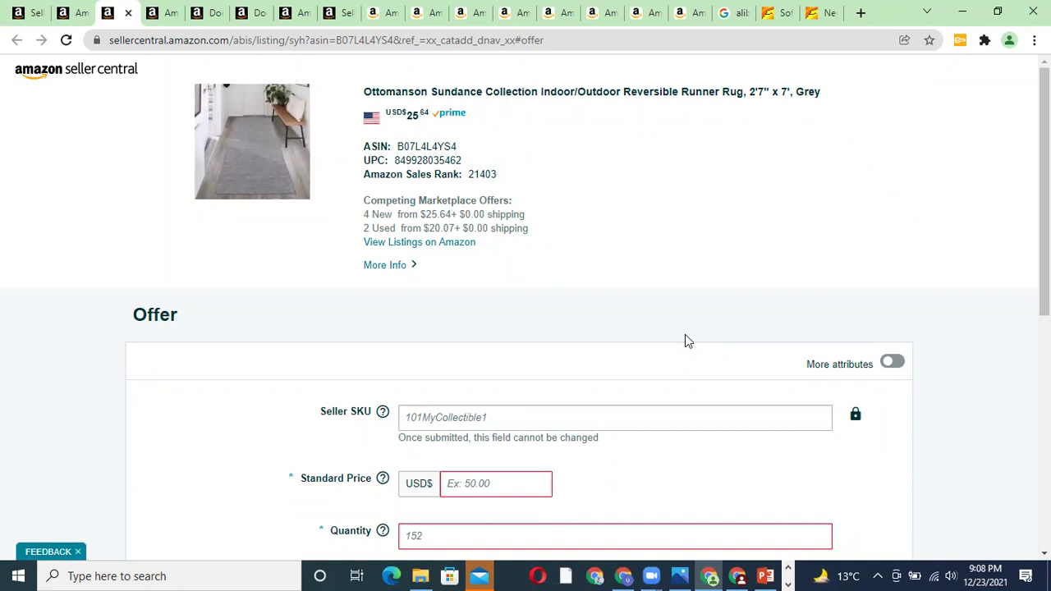
# Step: Return to the Ottomanson Sundance runner rug's Amazon product page and open its list of new and used offers
pyautogui.click(458, 12)
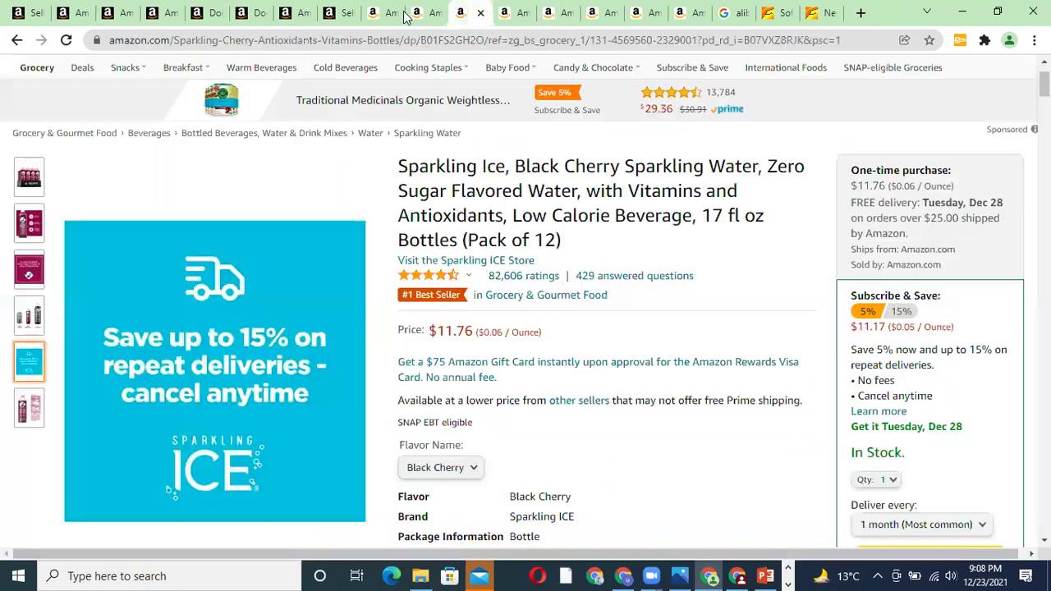
pyautogui.click(433, 8)
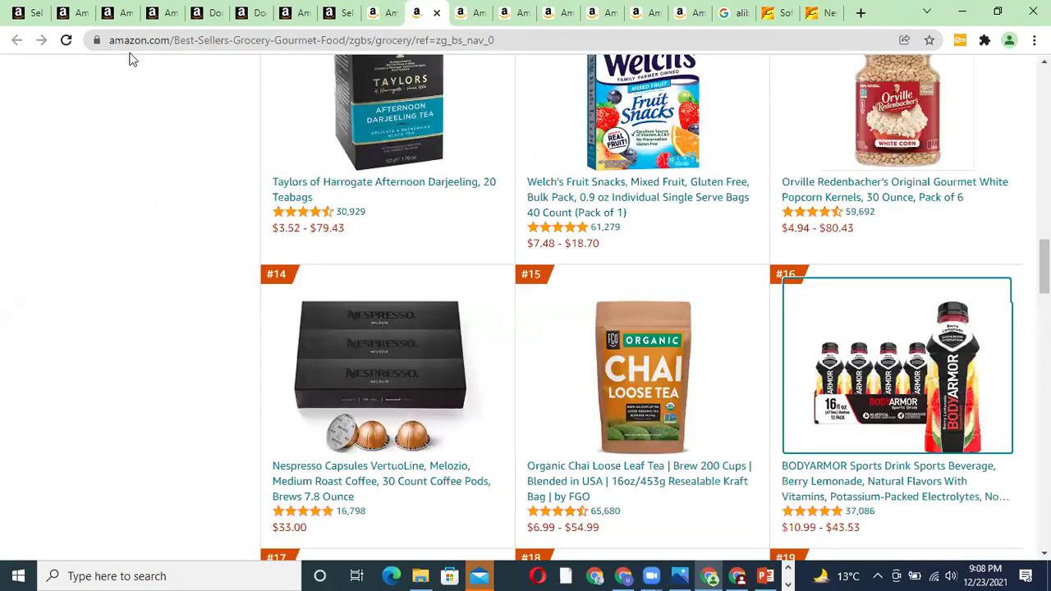
pyautogui.click(380, 12)
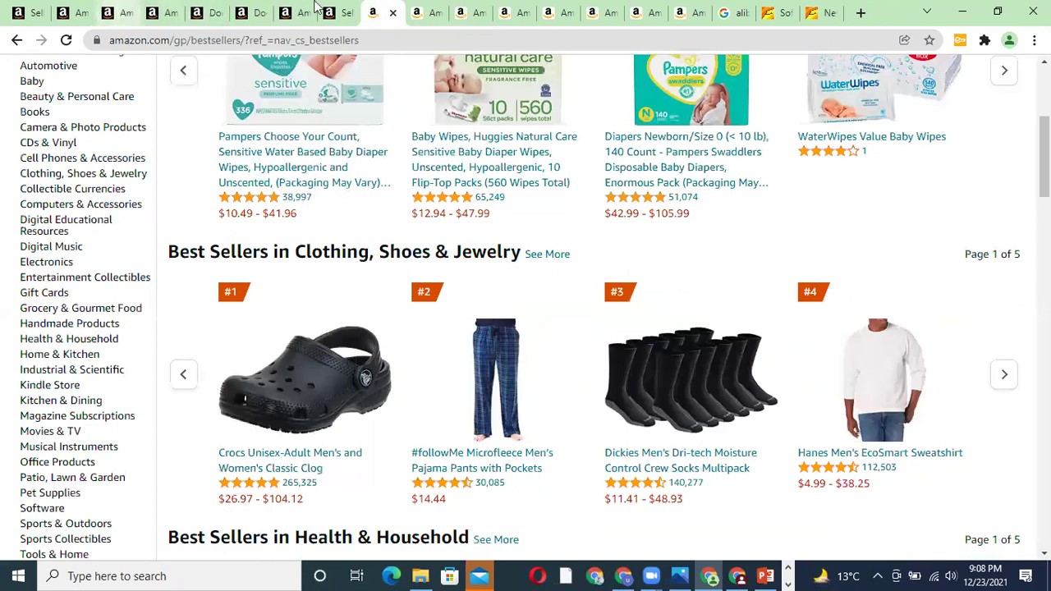
pyautogui.click(667, 12)
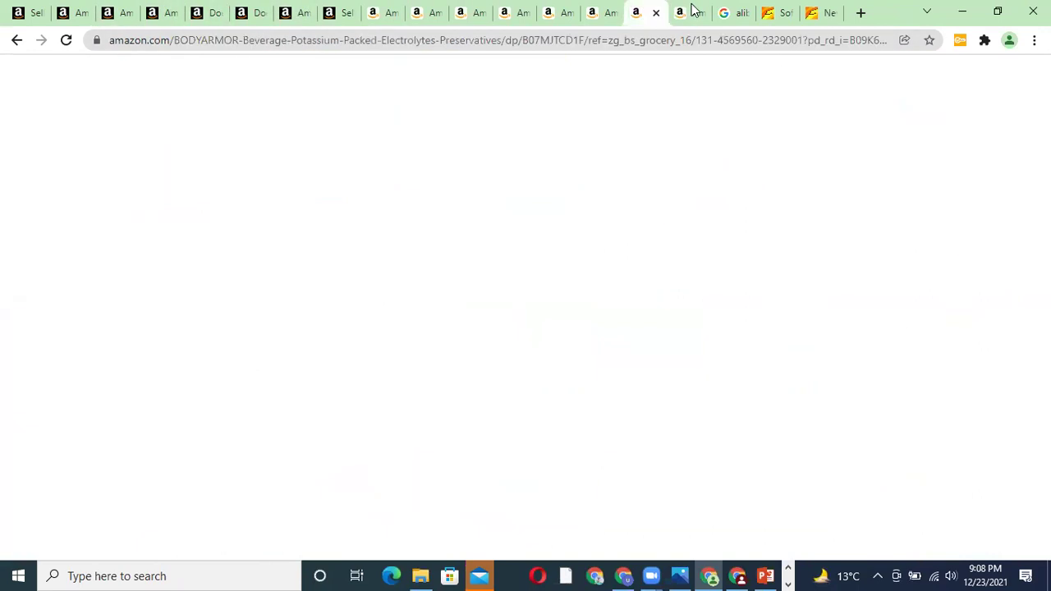
pyautogui.click(693, 10)
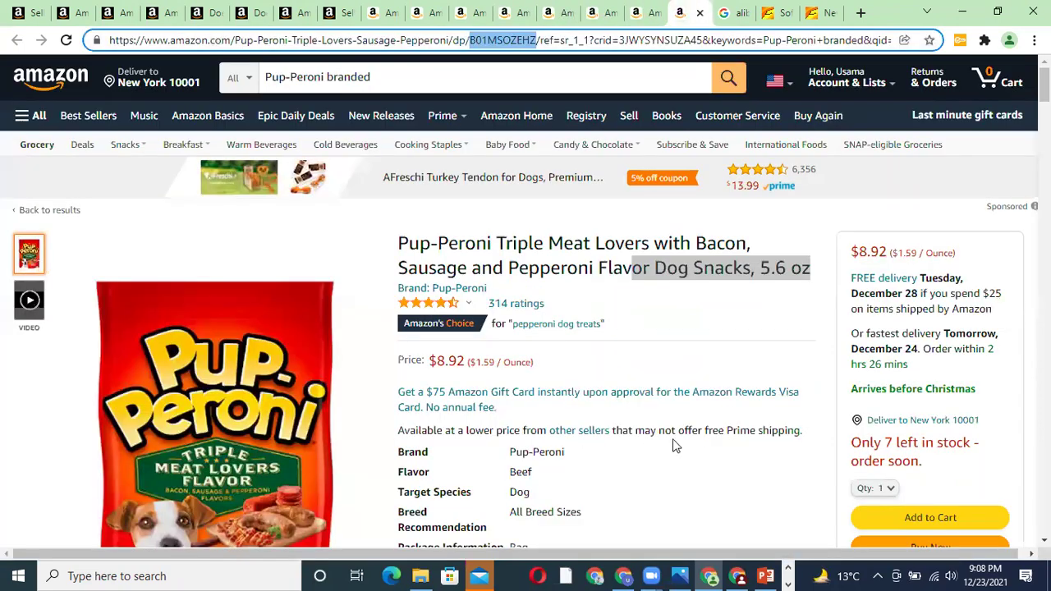
pyautogui.hotkey('ctrl', 'shift', 'Tab')
pyautogui.hotkey('ctrl', 'shift', 'Tab')
pyautogui.hotkey('ctrl', 'shift', 'Tab')
pyautogui.scroll(-2, 644, 443)
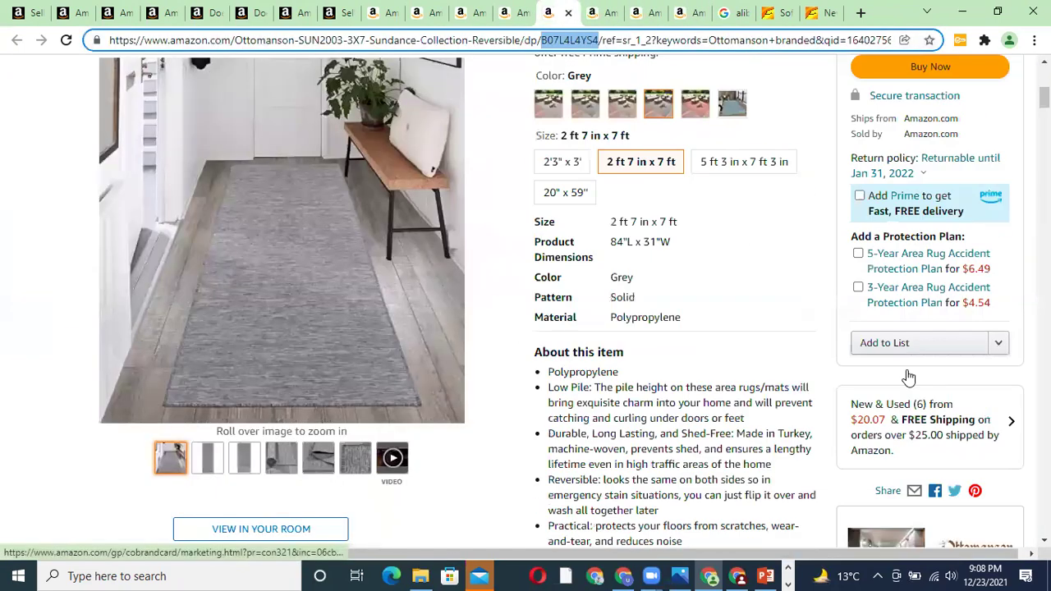
pyautogui.click(439, 430)
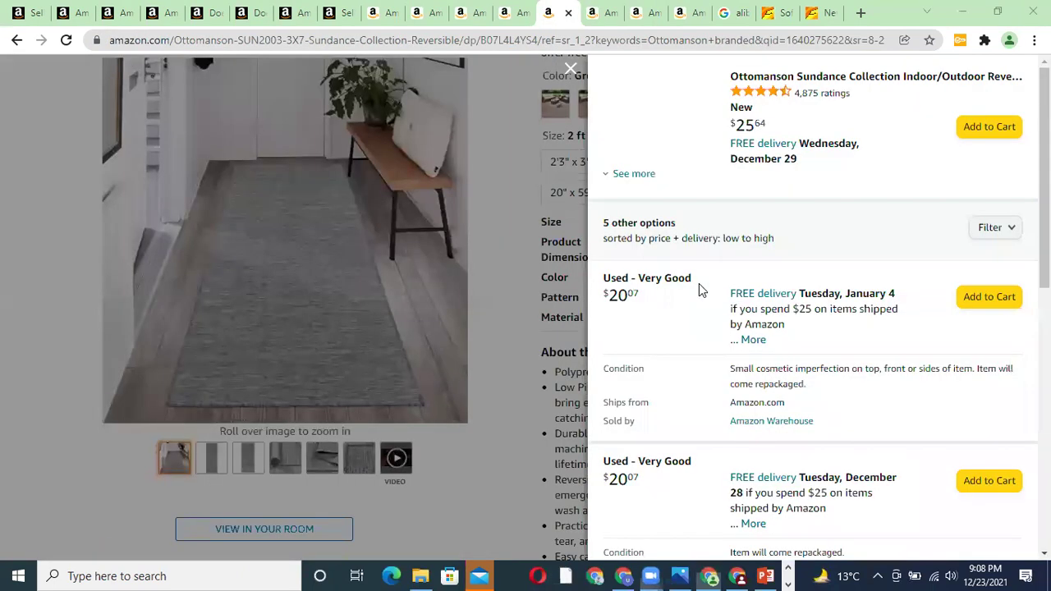
# Step: Examine the sellers, conditions and prices of the rug's offers, including the expanded main offer's details, and close the list
pyautogui.scroll(-5, 661, 391)
pyautogui.scroll(-4, 657, 386)
pyautogui.scroll(3, 637, 353)
pyautogui.scroll(6, 626, 275)
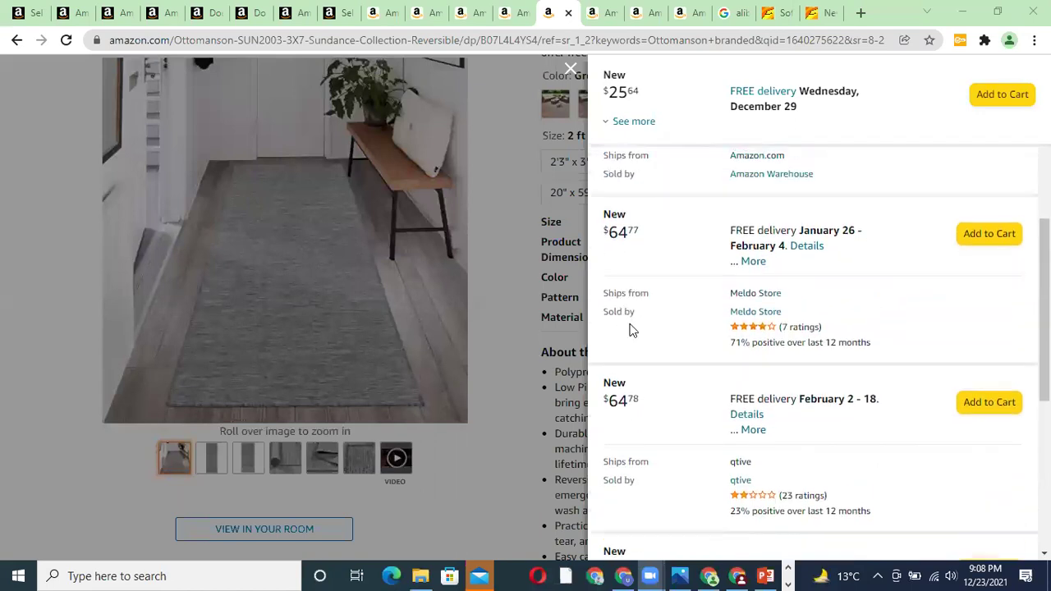
pyautogui.click(645, 186)
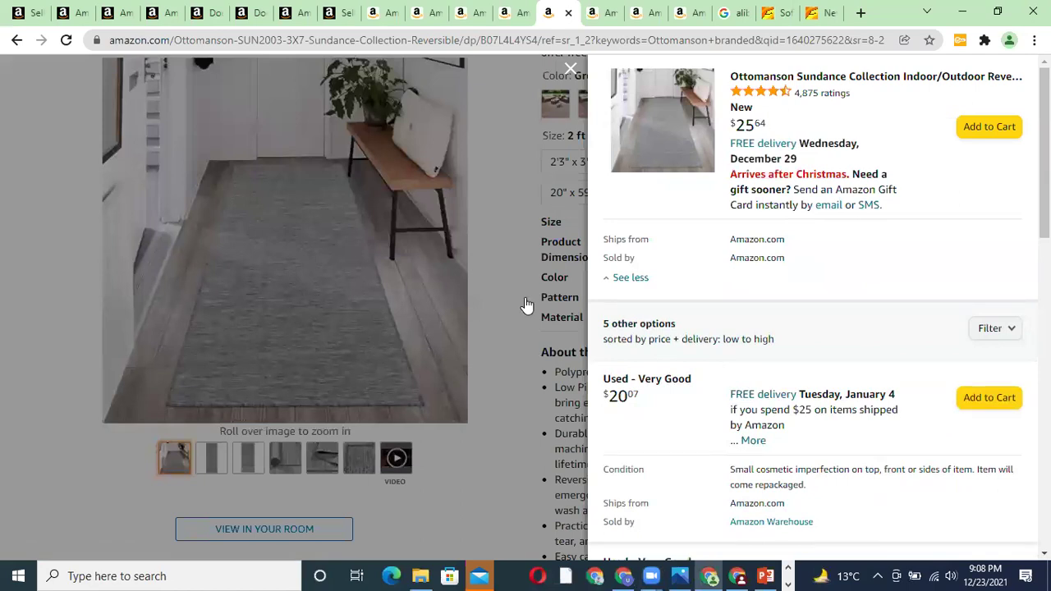
pyautogui.scroll(-8, 666, 386)
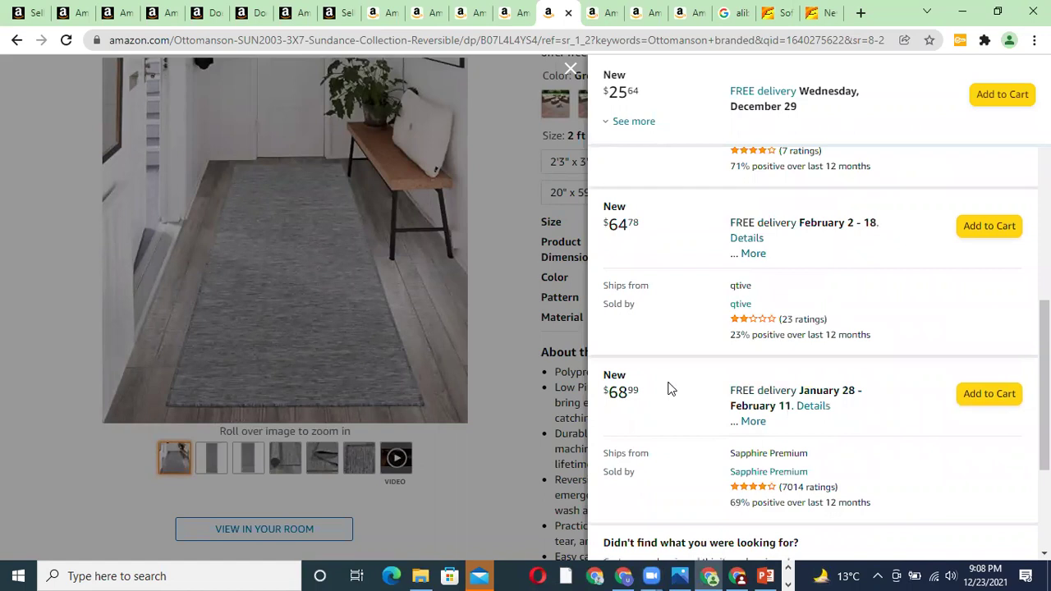
pyautogui.scroll(8, 762, 362)
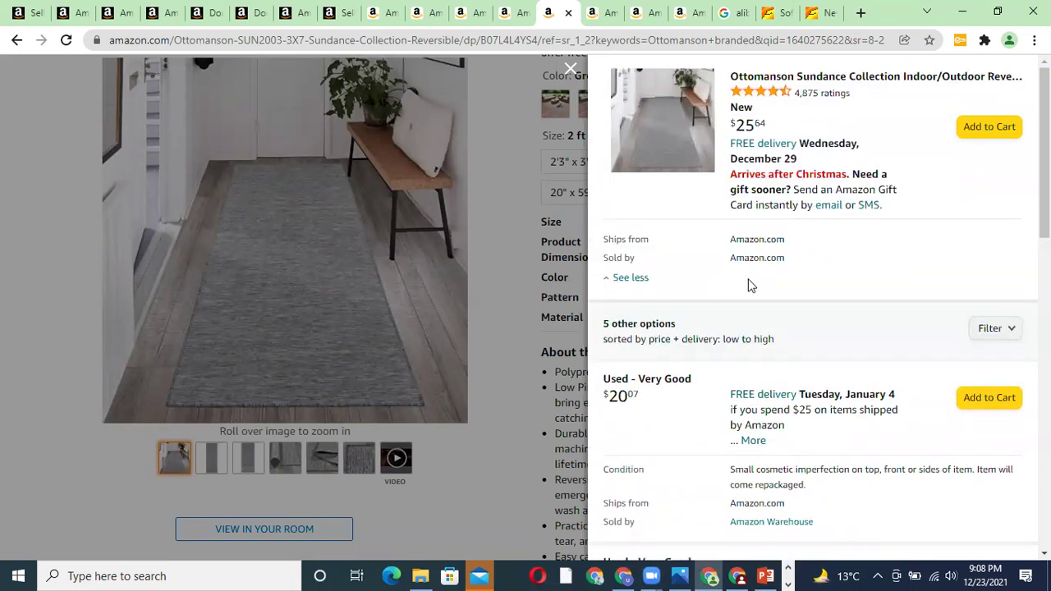
pyautogui.click(562, 264)
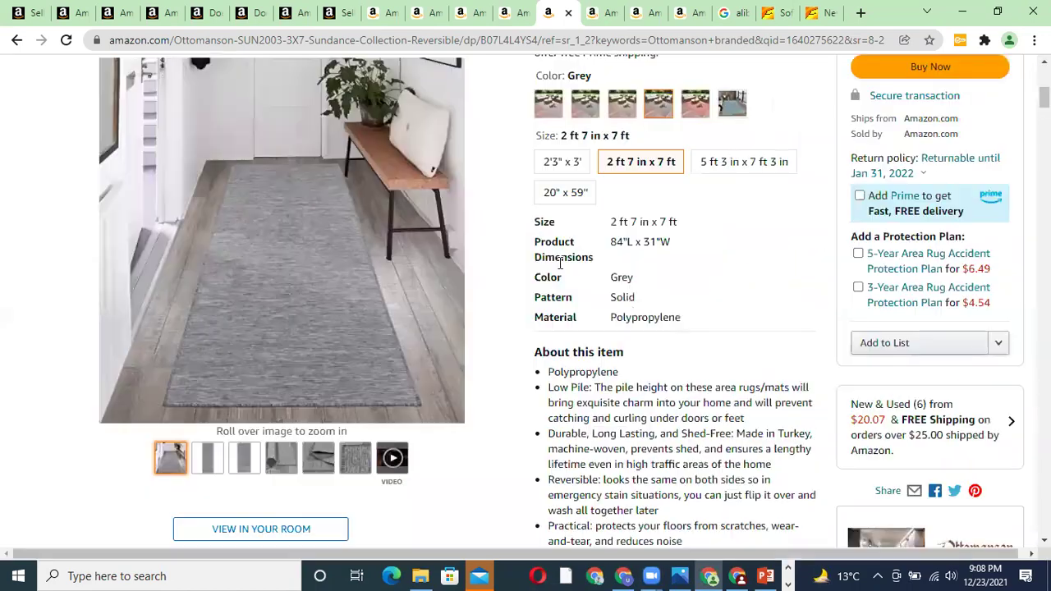
# Step: Highlight the Ottomanson rug's full title on the product page and clear the selection
pyautogui.scroll(5, 648, 269)
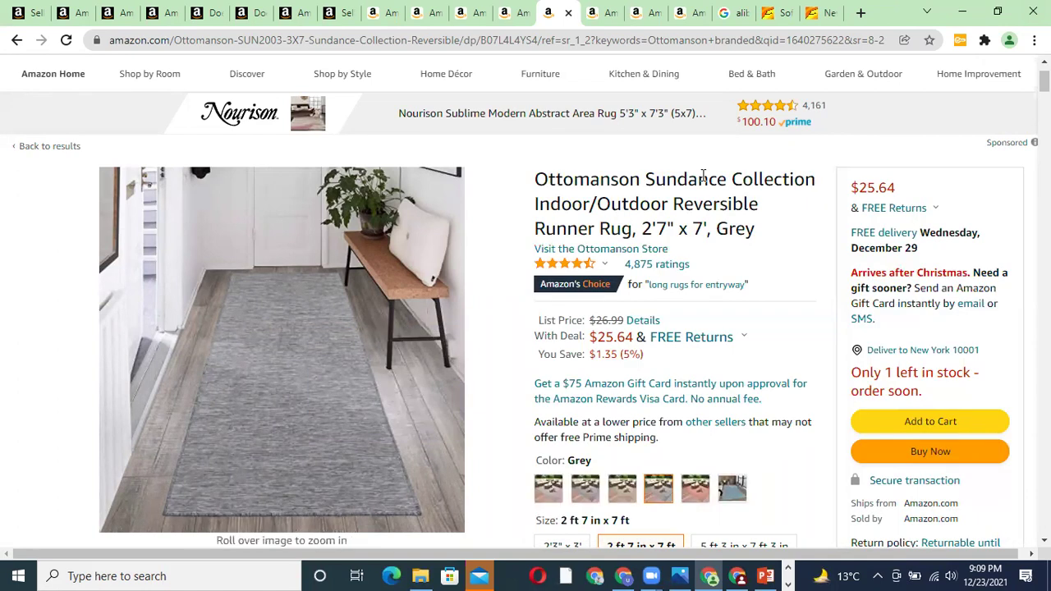
pyautogui.tripleClick(630, 204)
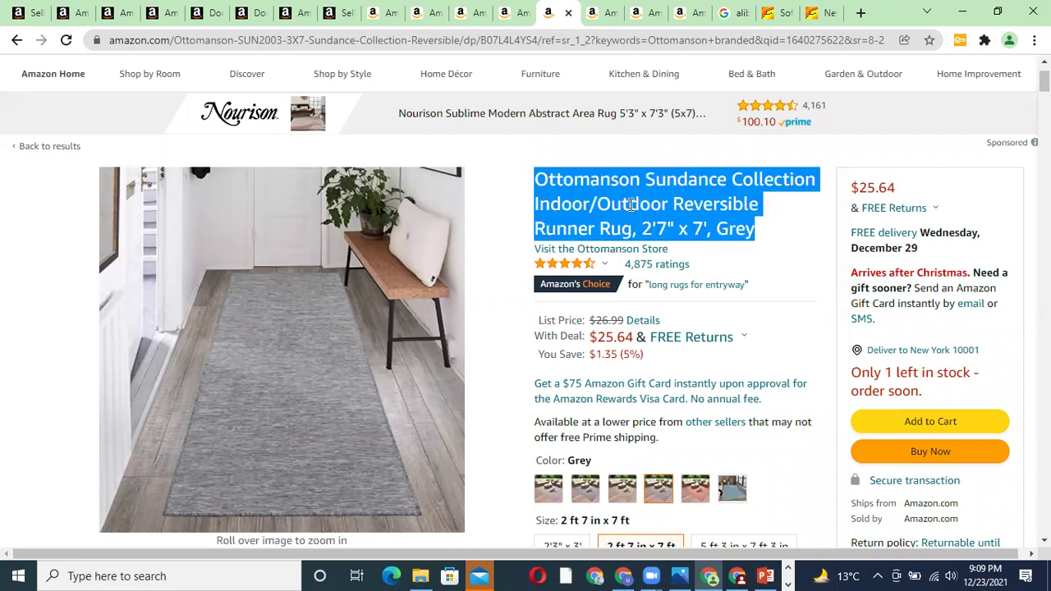
pyautogui.doubleClick(631, 205)
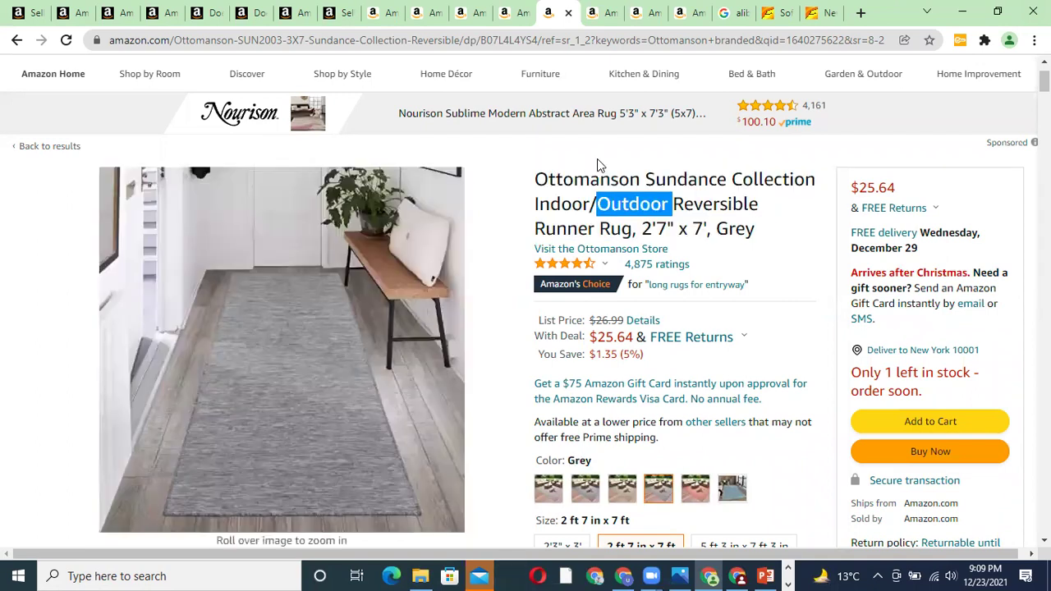
pyautogui.doubleClick(558, 194)
pyautogui.tripleClick(558, 195)
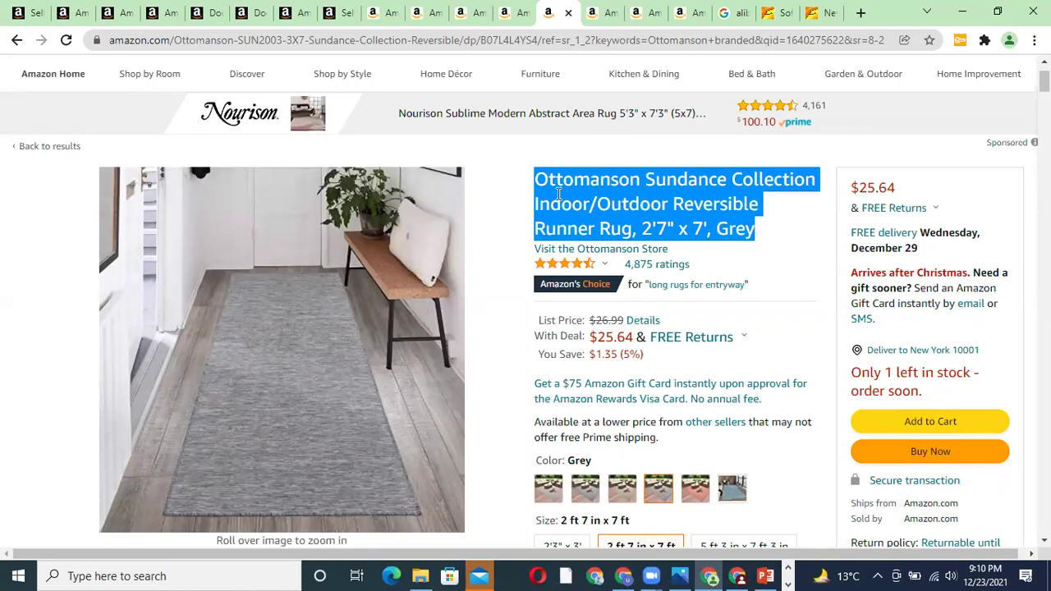
pyautogui.click(762, 276)
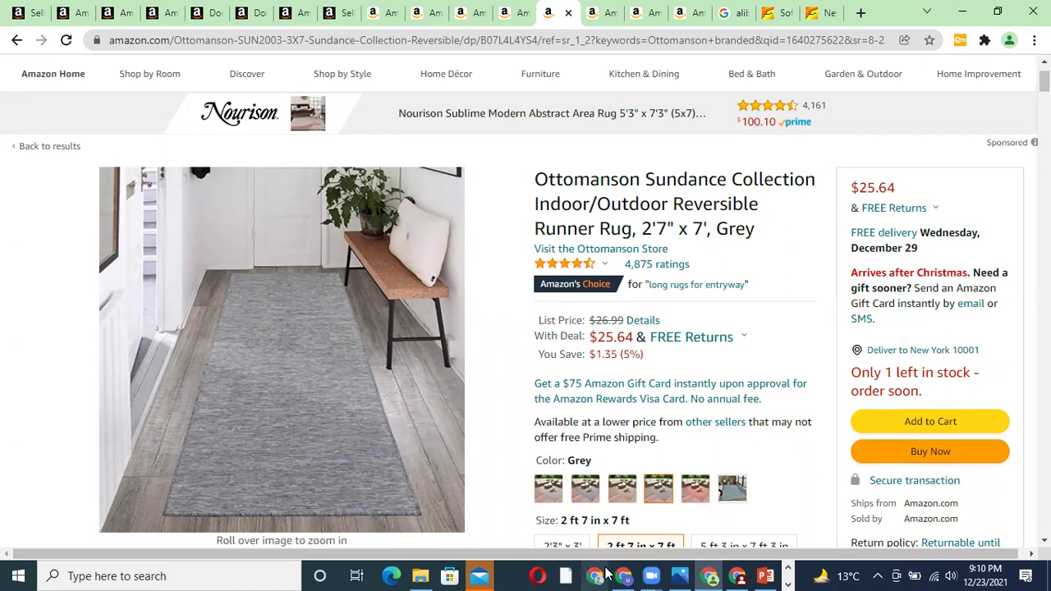
pyautogui.moveTo(479, 574)
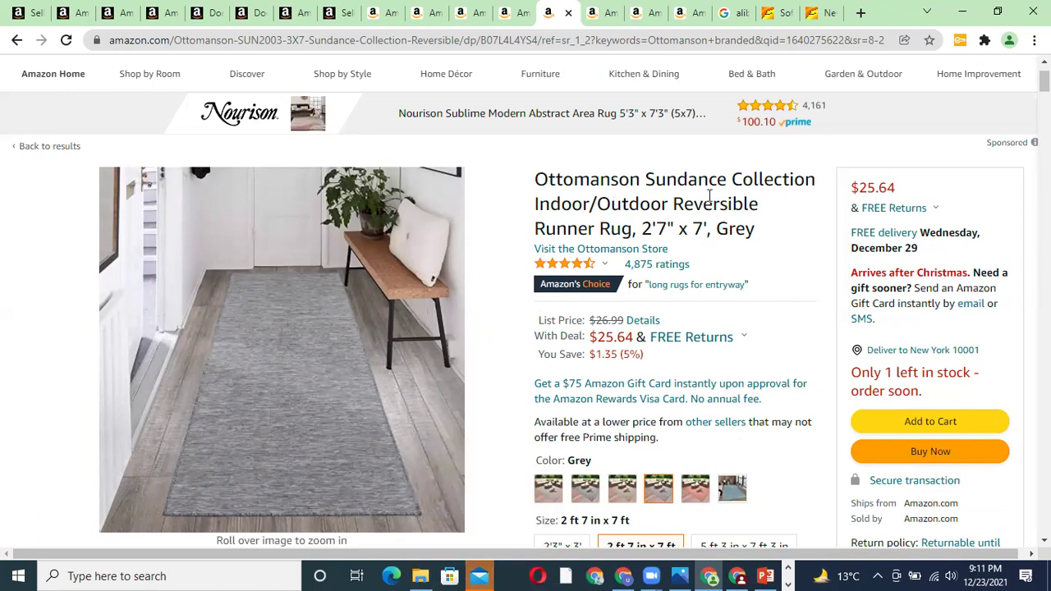
# Step: Search Google for "Reversible Runner Rug" from the rug's title and look through the results for other stores
pyautogui.moveTo(538, 230); pyautogui.dragTo(557, 230)
pyautogui.moveTo(674, 204); pyautogui.dragTo(639, 232)
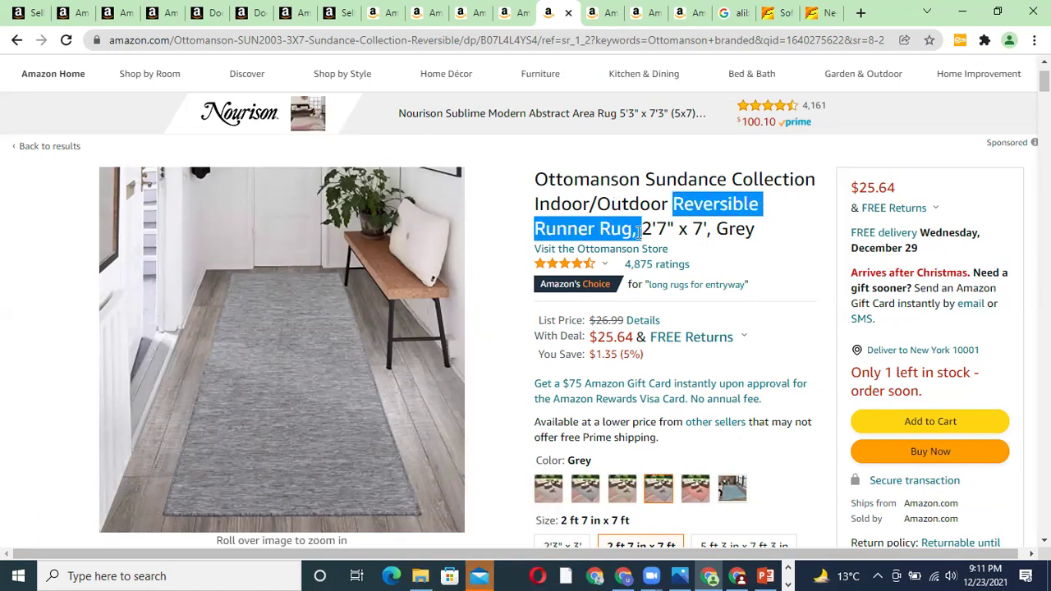
pyautogui.rightClick(621, 234)
pyautogui.click(681, 281)
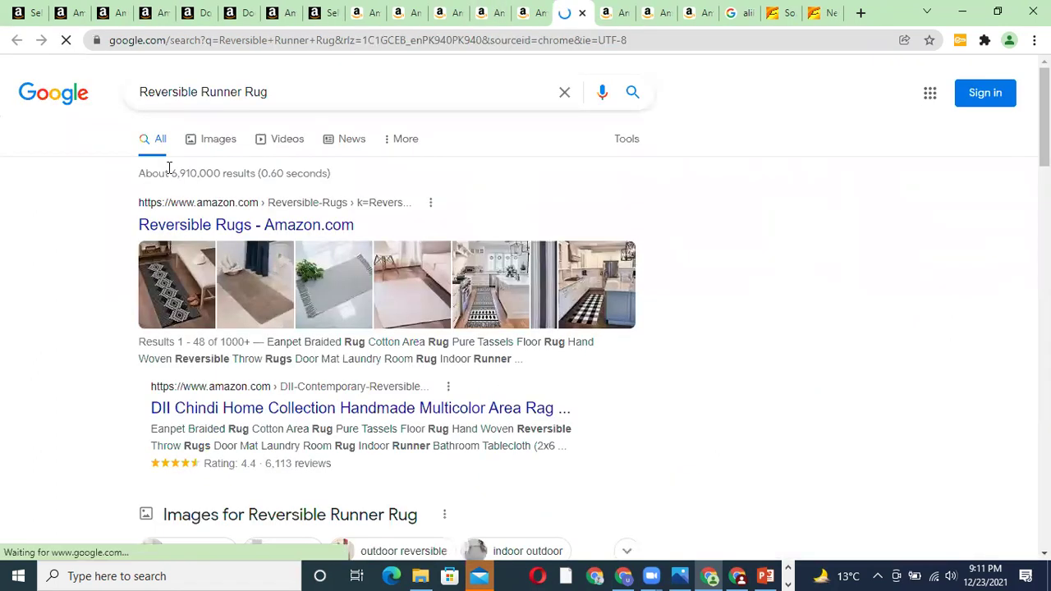
pyautogui.scroll(-3, 230, 305)
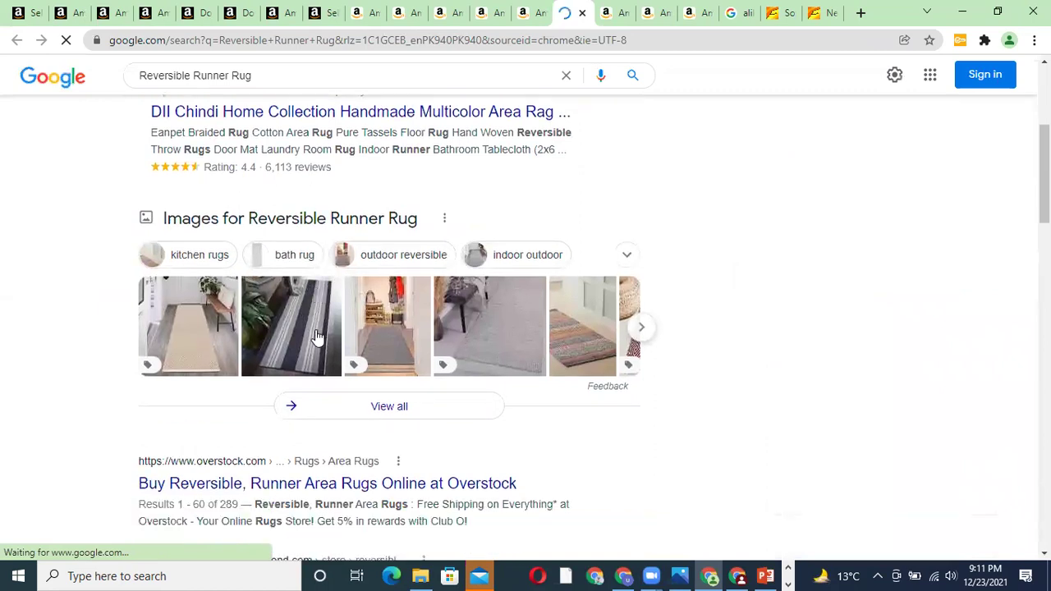
pyautogui.scroll(-8, 316, 337)
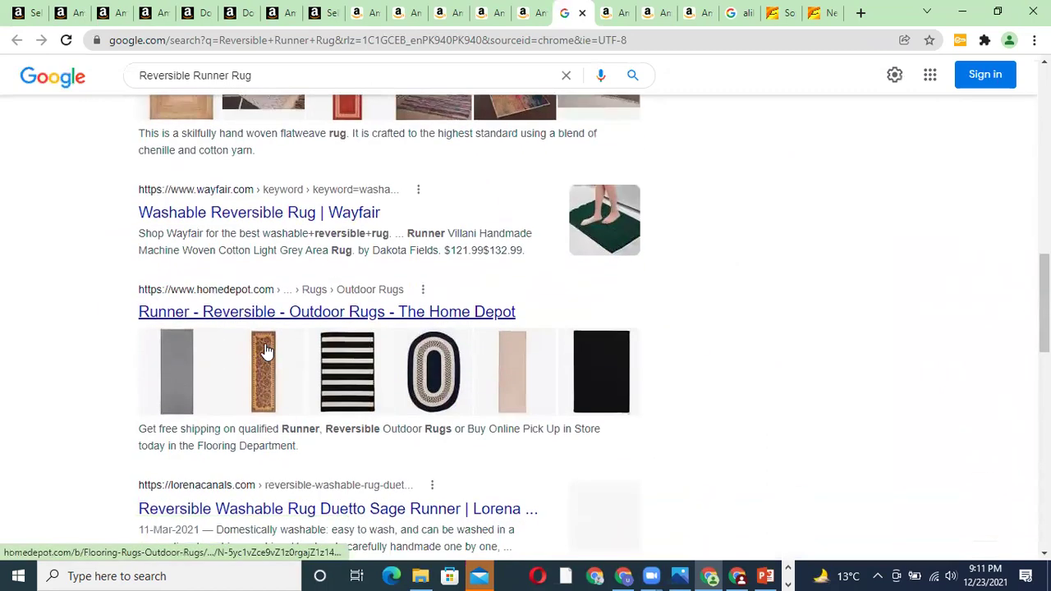
pyautogui.scroll(-5, 265, 352)
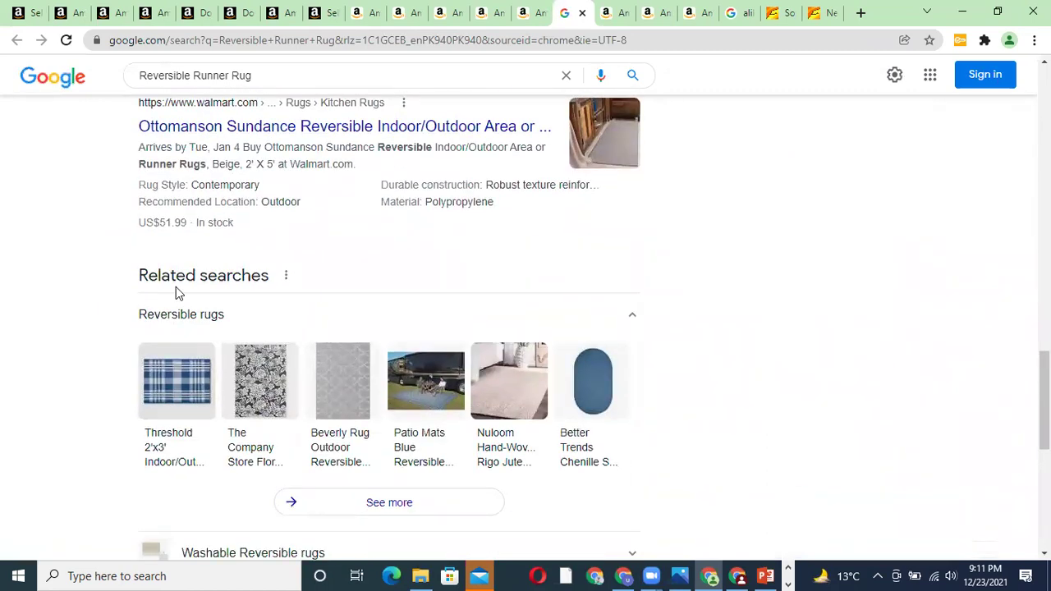
# Step: Go to the Grocery & Gourmet Foods selling application and compare the document requirements for Reseller/Distributor and Manufacturer
pyautogui.click(195, 12)
pyautogui.click(59, 299)
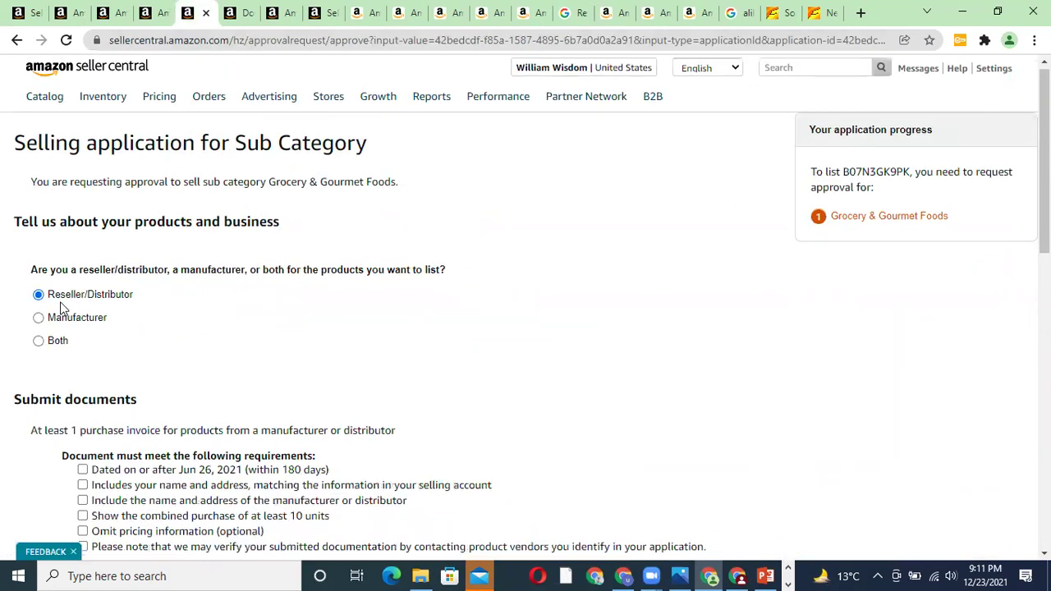
pyautogui.scroll(-3, 226, 294)
pyautogui.scroll(1, 134, 230)
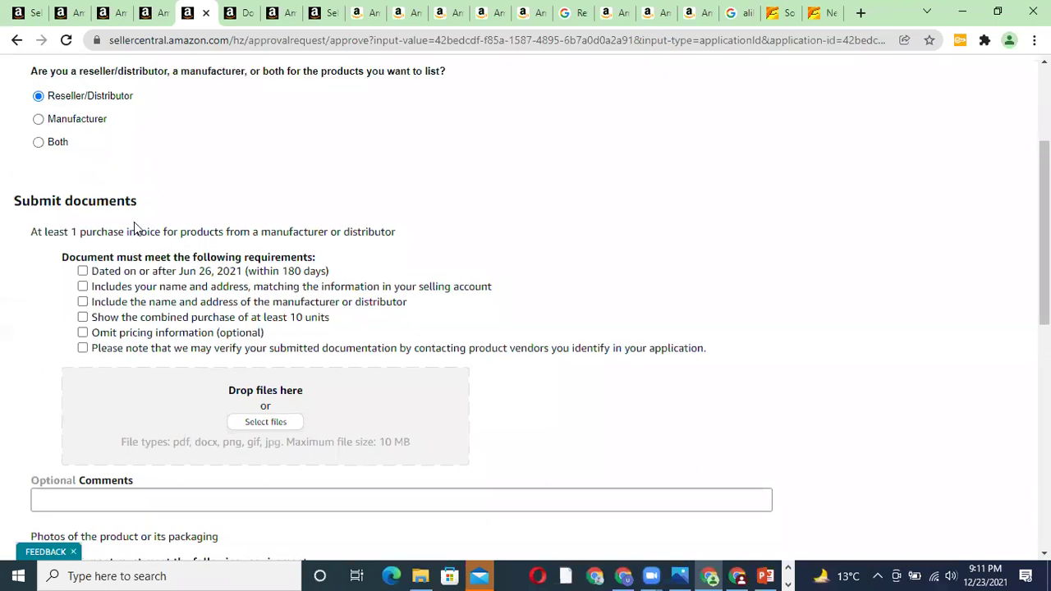
pyautogui.click(78, 168)
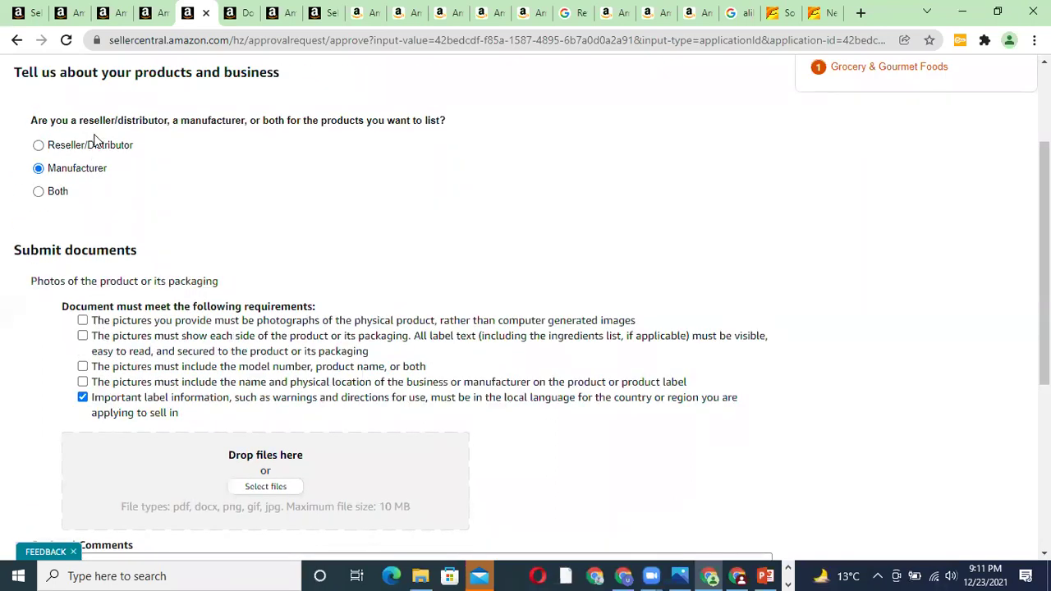
pyautogui.click(97, 148)
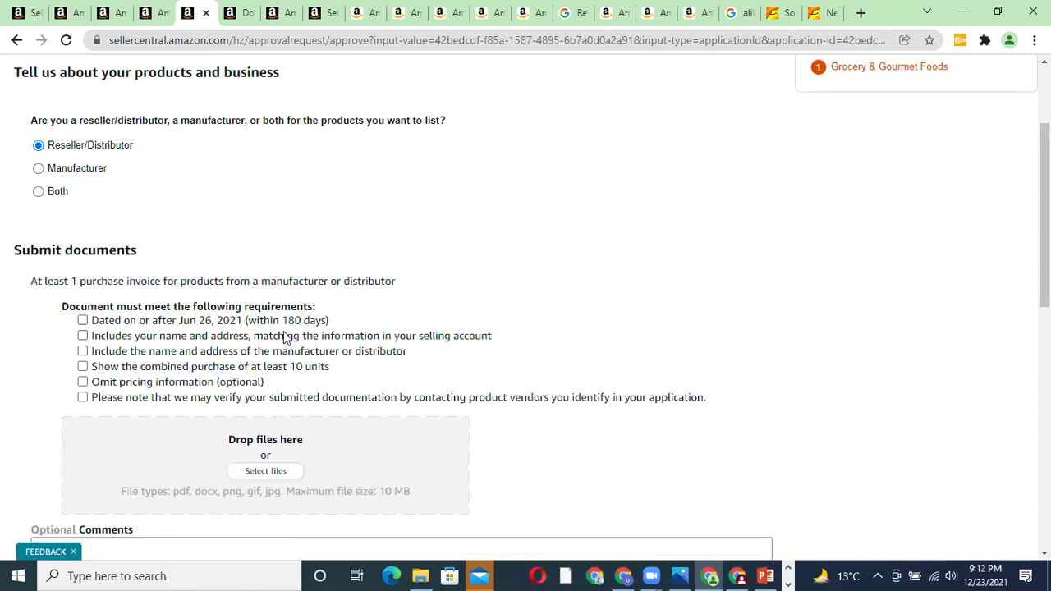
# Step: Review the requirements under the Manufacturer and Both business types, finishing with Reseller/Distributor selected
pyautogui.click(94, 172)
pyautogui.click(92, 154)
pyautogui.click(58, 193)
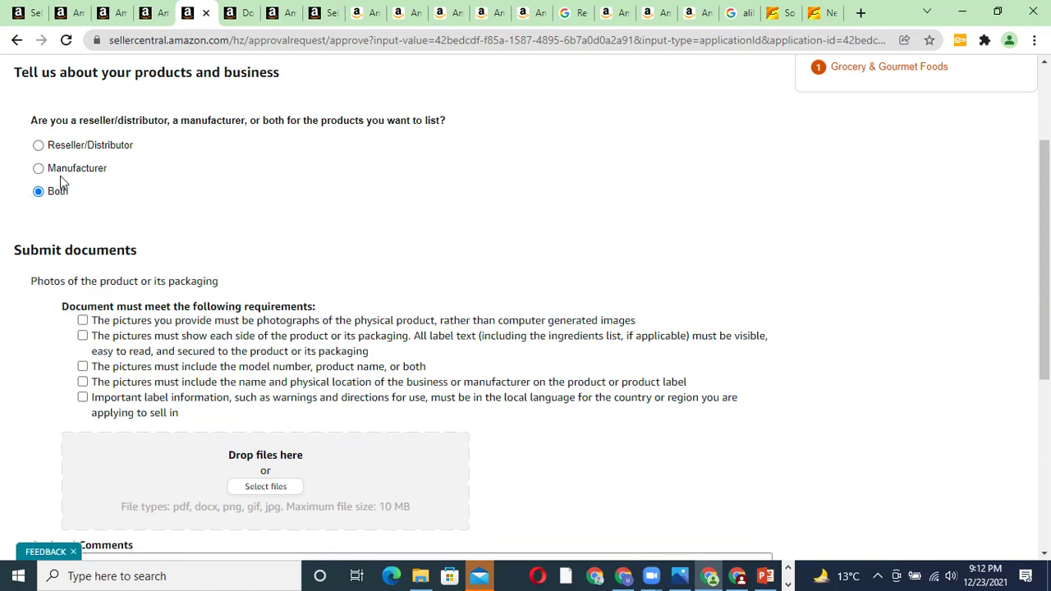
pyautogui.click(64, 146)
pyautogui.click(39, 169)
pyautogui.click(38, 146)
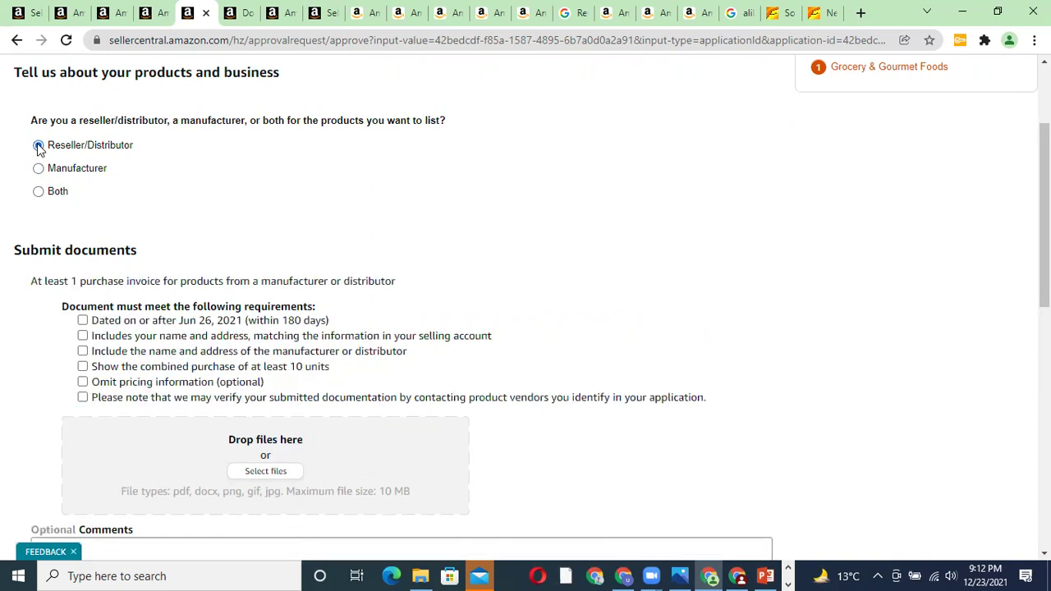